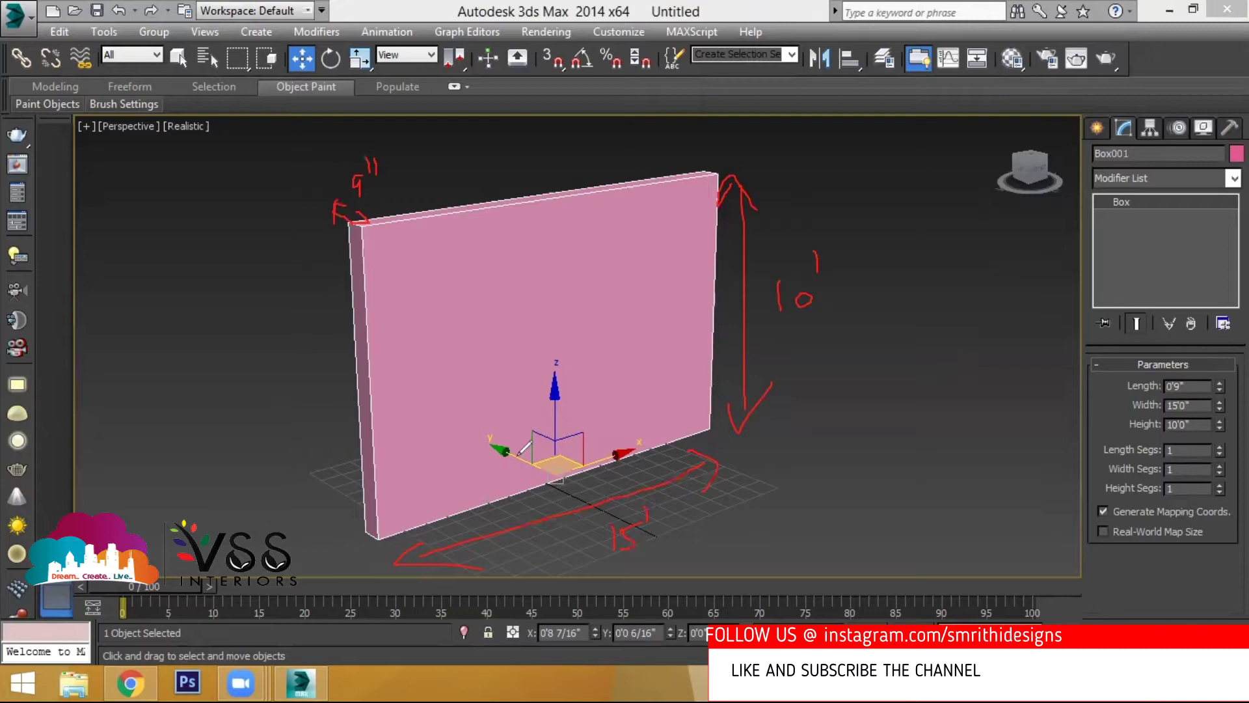
{"action": "mouse_move", "coordinate": [654, 511]}
{"action": "left_mouse_down"}
{"action": "mouse_move", "coordinate": [685, 511]}
{"action": "mouse_move", "coordinate": [576, 514]}
{"action": "left_mouse_up"}
{"action": "mouse_move", "coordinate": [827, 226]}
{"action": "left_mouse_down"}
{"action": "mouse_move", "coordinate": [859, 293]}
{"action": "mouse_move", "coordinate": [829, 227]}
{"action": "left_mouse_up"}
{"action": "mouse_move", "coordinate": [369, 149]}
{"action": "left_mouse_down"}
{"action": "mouse_move", "coordinate": [282, 228]}
{"action": "mouse_move", "coordinate": [391, 138]}
{"action": "mouse_move", "coordinate": [343, 134]}
{"action": "left_mouse_up"}
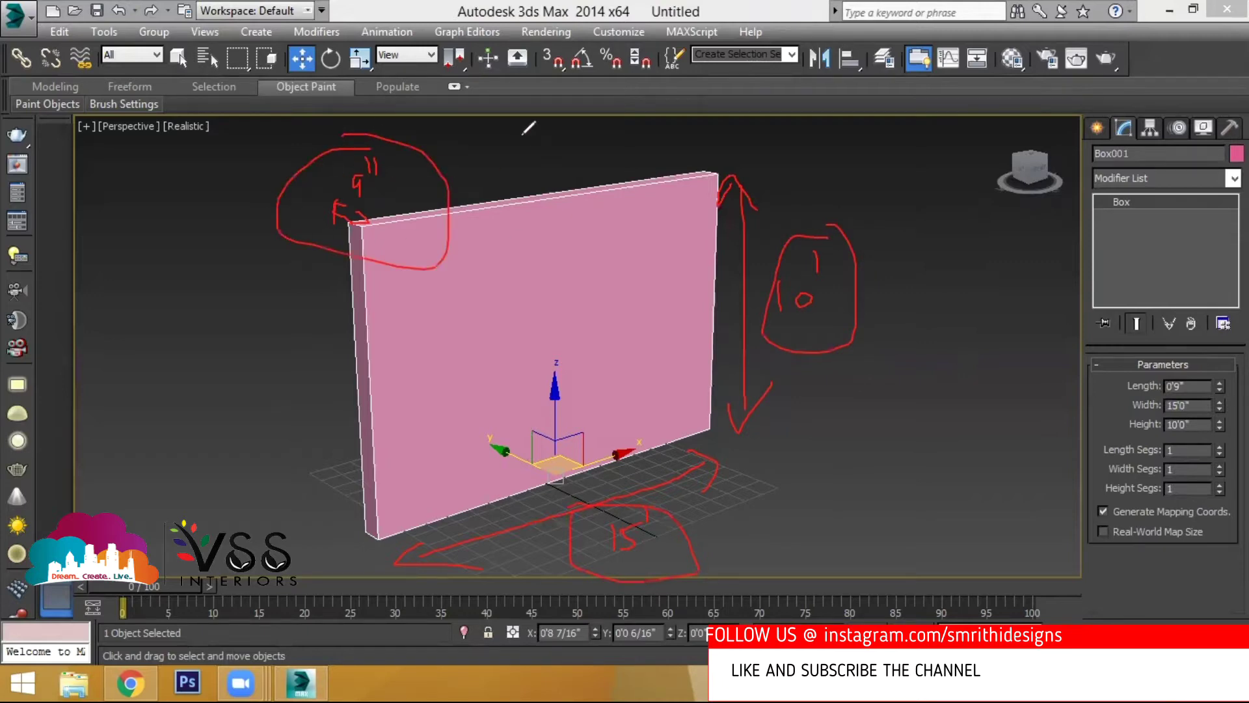
{"action": "mouse_move", "coordinate": [376, 138]}
{"action": "left_mouse_down"}
{"action": "mouse_move", "coordinate": [360, 206]}
{"action": "mouse_move", "coordinate": [338, 214]}
{"action": "mouse_move", "coordinate": [724, 198]}
{"action": "mouse_move", "coordinate": [753, 285]}
{"action": "mouse_move", "coordinate": [755, 390]}
{"action": "mouse_move", "coordinate": [818, 270]}
{"action": "mouse_move", "coordinate": [663, 510]}
{"action": "mouse_move", "coordinate": [617, 542]}
{"action": "mouse_move", "coordinate": [628, 518]}
{"action": "mouse_move", "coordinate": [410, 558]}
{"action": "left_mouse_up"}
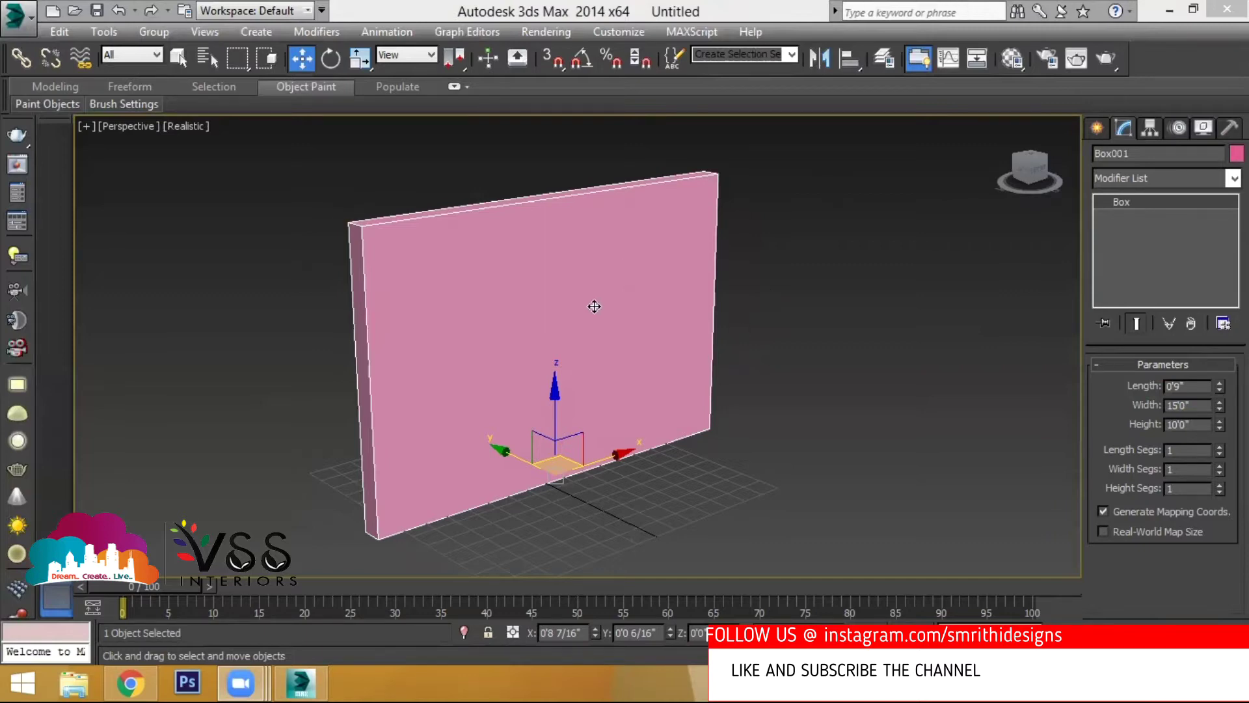
{"action": "middle_click_drag", "start_coordinate": [593, 306], "coordinate": [587, 323]}
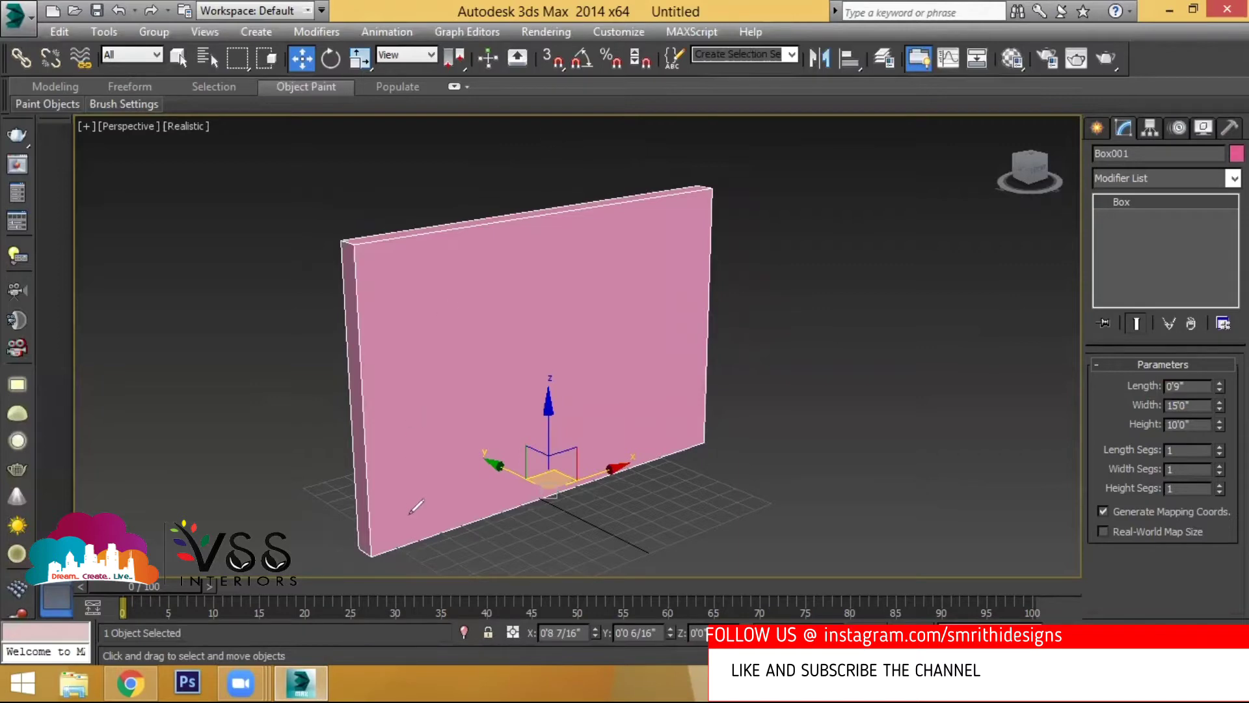
{"action": "mouse_move", "coordinate": [392, 547]}
{"action": "left_mouse_down"}
{"action": "mouse_move", "coordinate": [389, 353]}
{"action": "mouse_move", "coordinate": [421, 318]}
{"action": "mouse_move", "coordinate": [517, 388]}
{"action": "mouse_move", "coordinate": [504, 496]}
{"action": "mouse_move", "coordinate": [443, 530]}
{"action": "mouse_move", "coordinate": [391, 335]}
{"action": "mouse_move", "coordinate": [462, 324]}
{"action": "mouse_move", "coordinate": [474, 517]}
{"action": "left_mouse_up"}
{"action": "mouse_move", "coordinate": [507, 319]}
{"action": "left_mouse_down"}
{"action": "mouse_move", "coordinate": [510, 403]}
{"action": "mouse_move", "coordinate": [520, 315]}
{"action": "mouse_move", "coordinate": [615, 331]}
{"action": "mouse_move", "coordinate": [543, 389]}
{"action": "mouse_move", "coordinate": [511, 397]}
{"action": "left_mouse_up"}
{"action": "mouse_move", "coordinate": [633, 301]}
{"action": "left_mouse_down"}
{"action": "mouse_move", "coordinate": [643, 364]}
{"action": "mouse_move", "coordinate": [708, 282]}
{"action": "mouse_move", "coordinate": [698, 351]}
{"action": "mouse_move", "coordinate": [643, 365]}
{"action": "left_mouse_up"}
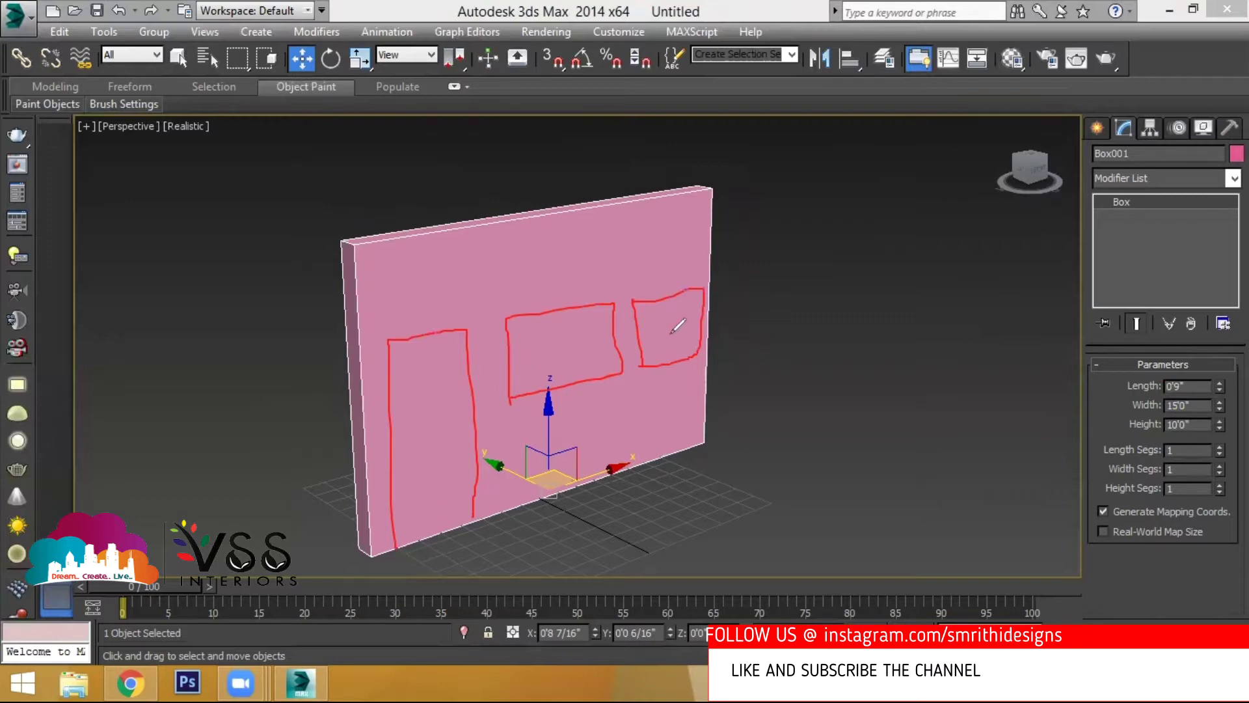
{"action": "mouse_move", "coordinate": [398, 533]}
{"action": "left_mouse_down"}
{"action": "mouse_move", "coordinate": [399, 355]}
{"action": "mouse_move", "coordinate": [470, 323]}
{"action": "mouse_move", "coordinate": [463, 538]}
{"action": "mouse_move", "coordinate": [394, 547]}
{"action": "left_mouse_up"}
{"action": "mouse_move", "coordinate": [449, 479]}
{"action": "left_mouse_down"}
{"action": "mouse_move", "coordinate": [423, 424]}
{"action": "mouse_move", "coordinate": [452, 421]}
{"action": "left_mouse_up"}
{"action": "mouse_move", "coordinate": [599, 426]}
{"action": "left_mouse_down"}
{"action": "mouse_move", "coordinate": [564, 363]}
{"action": "mouse_move", "coordinate": [588, 369]}
{"action": "left_mouse_up"}
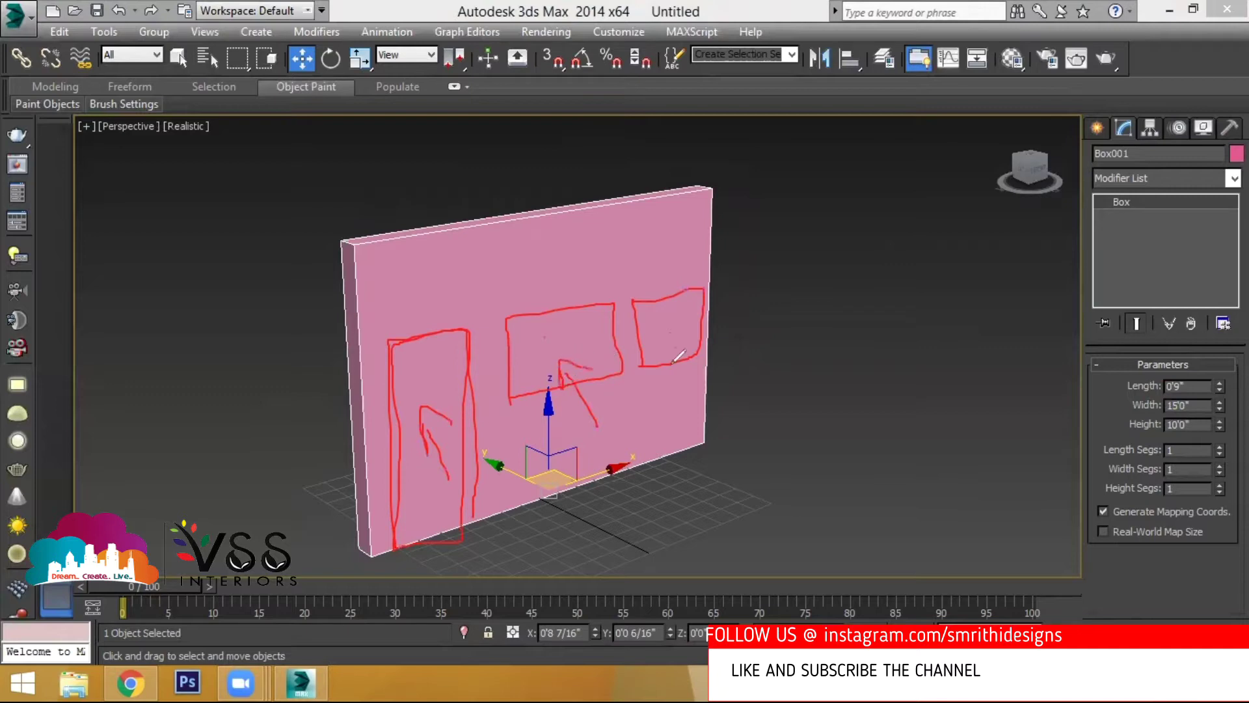
{"action": "mouse_move", "coordinate": [680, 355]}
{"action": "left_mouse_down"}
{"action": "mouse_move", "coordinate": [706, 387]}
{"action": "mouse_move", "coordinate": [698, 356]}
{"action": "left_mouse_up"}
{"action": "left_click_drag", "start_coordinate": [792, 212], "coordinate": [793, 266]}
{"action": "mouse_move", "coordinate": [787, 214]}
{"action": "left_mouse_down"}
{"action": "mouse_move", "coordinate": [821, 247]}
{"action": "mouse_move", "coordinate": [898, 238]}
{"action": "mouse_move", "coordinate": [931, 260]}
{"action": "mouse_move", "coordinate": [899, 282]}
{"action": "mouse_move", "coordinate": [806, 283]}
{"action": "left_mouse_up"}
{"action": "mouse_move", "coordinate": [850, 321]}
{"action": "left_mouse_down"}
{"action": "mouse_move", "coordinate": [815, 346]}
{"action": "mouse_move", "coordinate": [924, 335]}
{"action": "mouse_move", "coordinate": [940, 322]}
{"action": "mouse_move", "coordinate": [954, 334]}
{"action": "left_mouse_up"}
{"action": "left_click", "coordinate": [859, 337]}
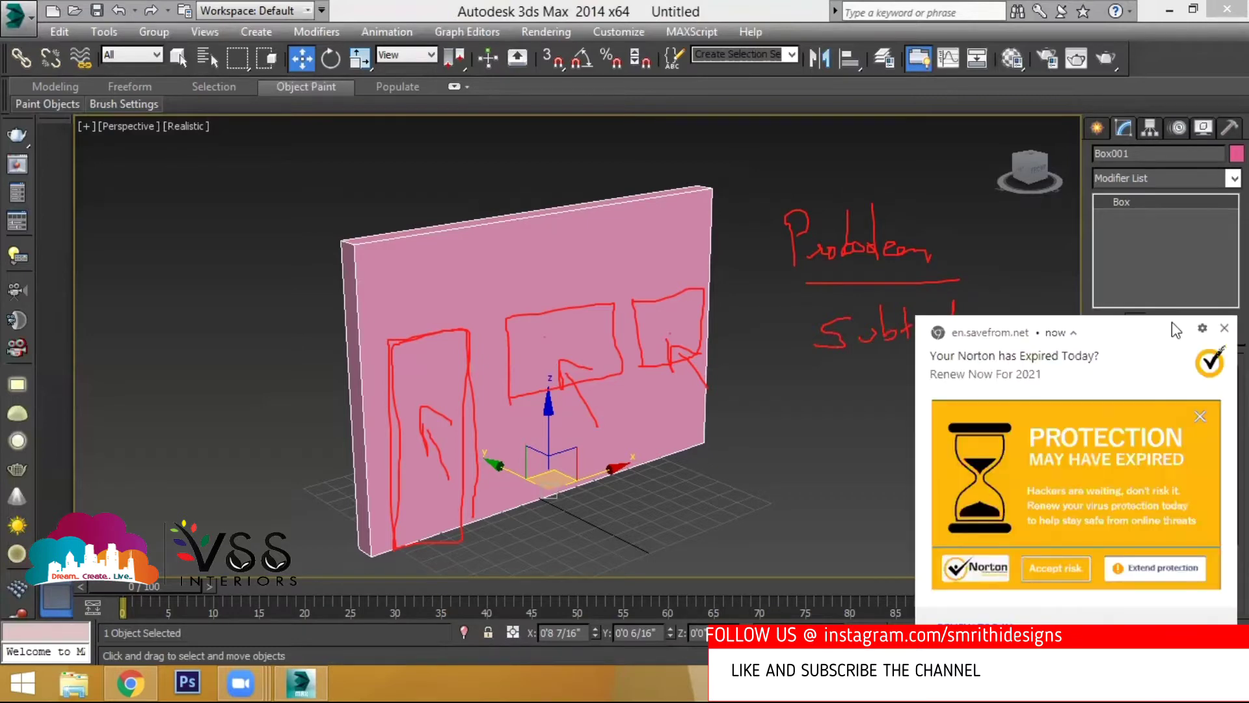
{"action": "left_click", "coordinate": [1225, 328]}
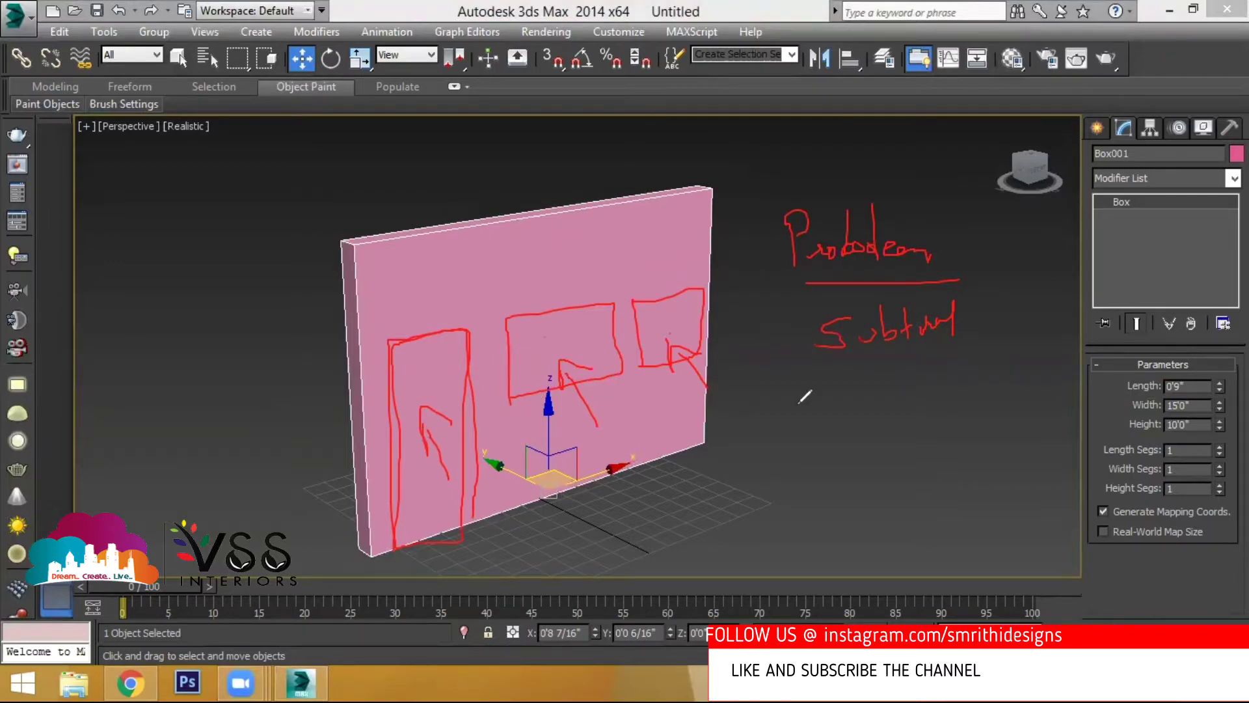
{"action": "mouse_move", "coordinate": [816, 376]}
{"action": "left_mouse_down"}
{"action": "mouse_move", "coordinate": [980, 306]}
{"action": "mouse_move", "coordinate": [811, 302]}
{"action": "mouse_move", "coordinate": [809, 366]}
{"action": "left_mouse_up"}
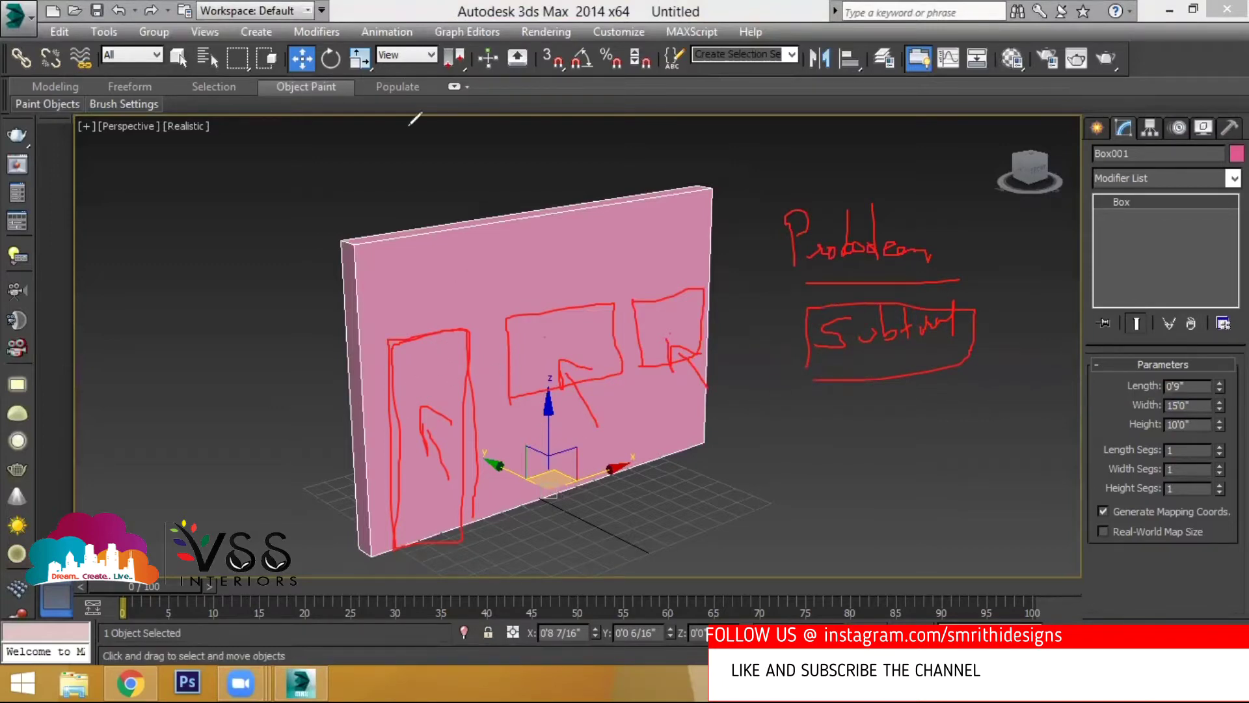
{"action": "mouse_move", "coordinate": [796, 224]}
{"action": "left_mouse_down"}
{"action": "mouse_move", "coordinate": [872, 295]}
{"action": "mouse_move", "coordinate": [881, 337]}
{"action": "mouse_move", "coordinate": [868, 322]}
{"action": "mouse_move", "coordinate": [625, 338]}
{"action": "mouse_move", "coordinate": [677, 352]}
{"action": "mouse_move", "coordinate": [516, 337]}
{"action": "mouse_move", "coordinate": [441, 411]}
{"action": "left_mouse_up"}
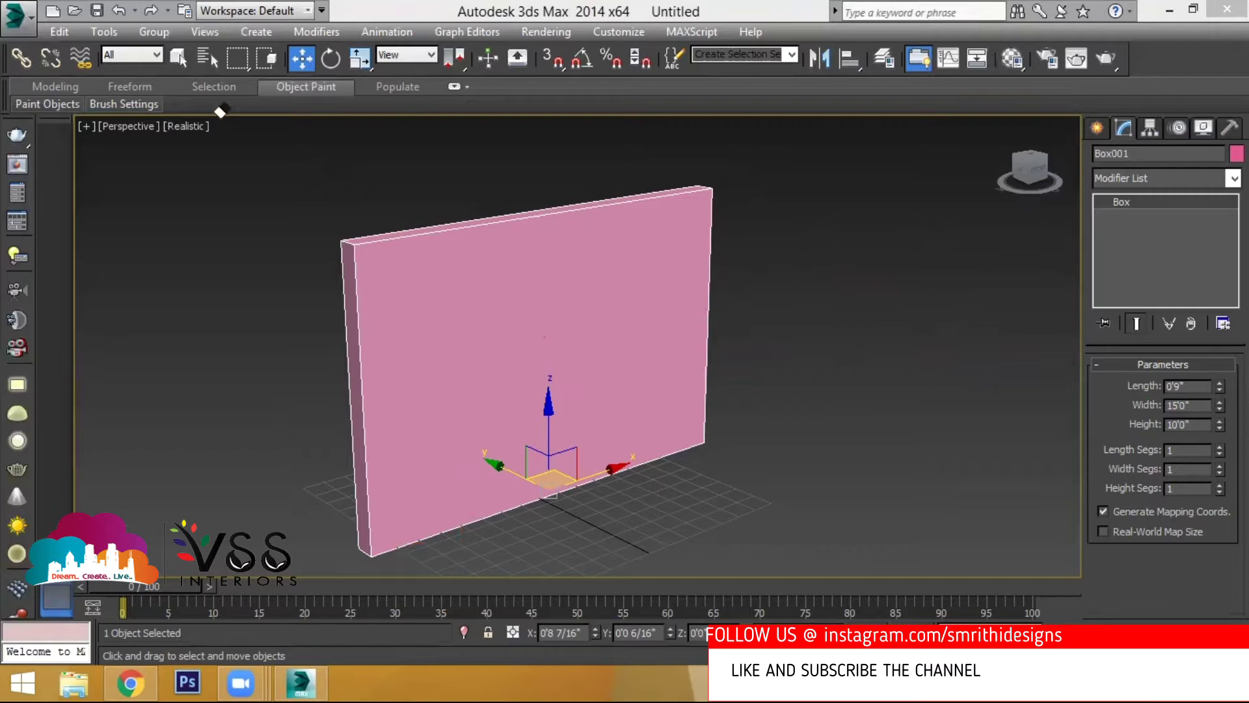
{"action": "left_click", "coordinate": [293, 104]}
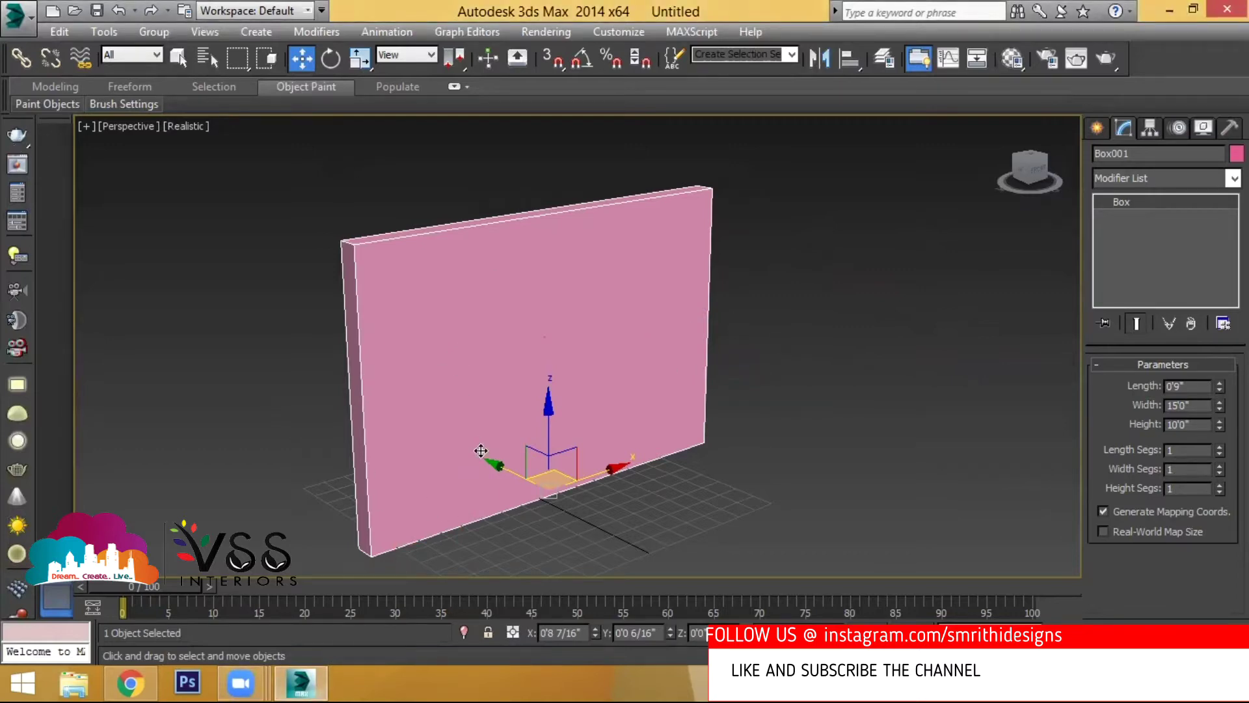
Create a box in front of the wall, about 2'5" long, 3'10" wide and 7'2" high.
{"action": "middle_click_drag", "start_coordinate": [481, 450], "coordinate": [470, 429]}
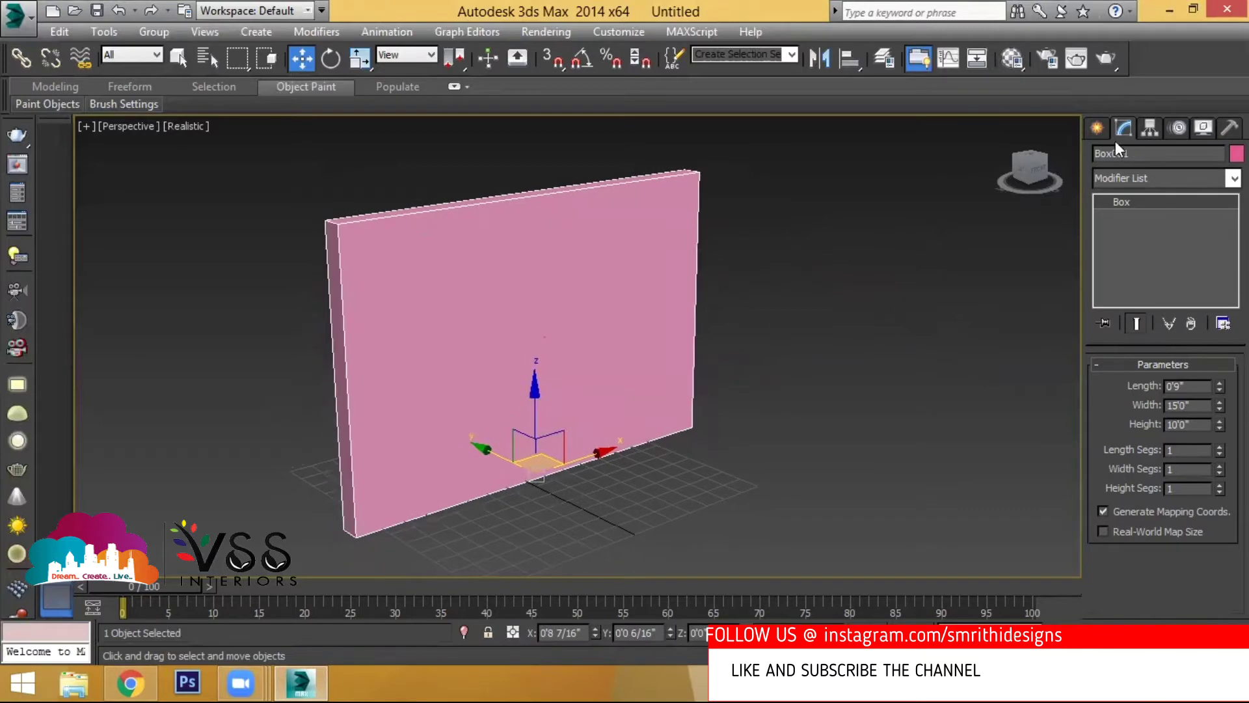
{"action": "left_click", "coordinate": [1097, 129]}
{"action": "left_click", "coordinate": [1132, 245]}
{"action": "left_click_drag", "start_coordinate": [716, 559], "coordinate": [739, 500]}
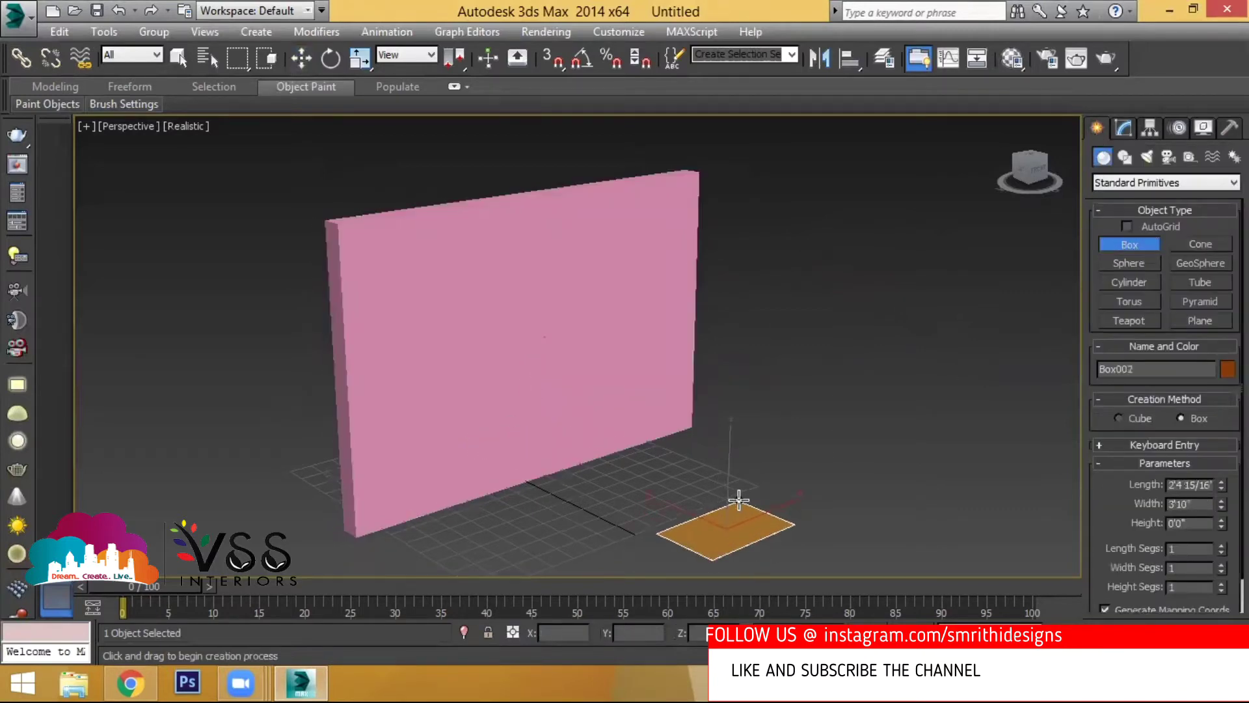
{"action": "left_click", "coordinate": [767, 260]}
Resize the new box to a length of about 4'0 14/16", a width of 3'0" and a height of 7'0".
{"action": "key", "text": "w"}
{"action": "left_click", "coordinate": [1126, 128]}
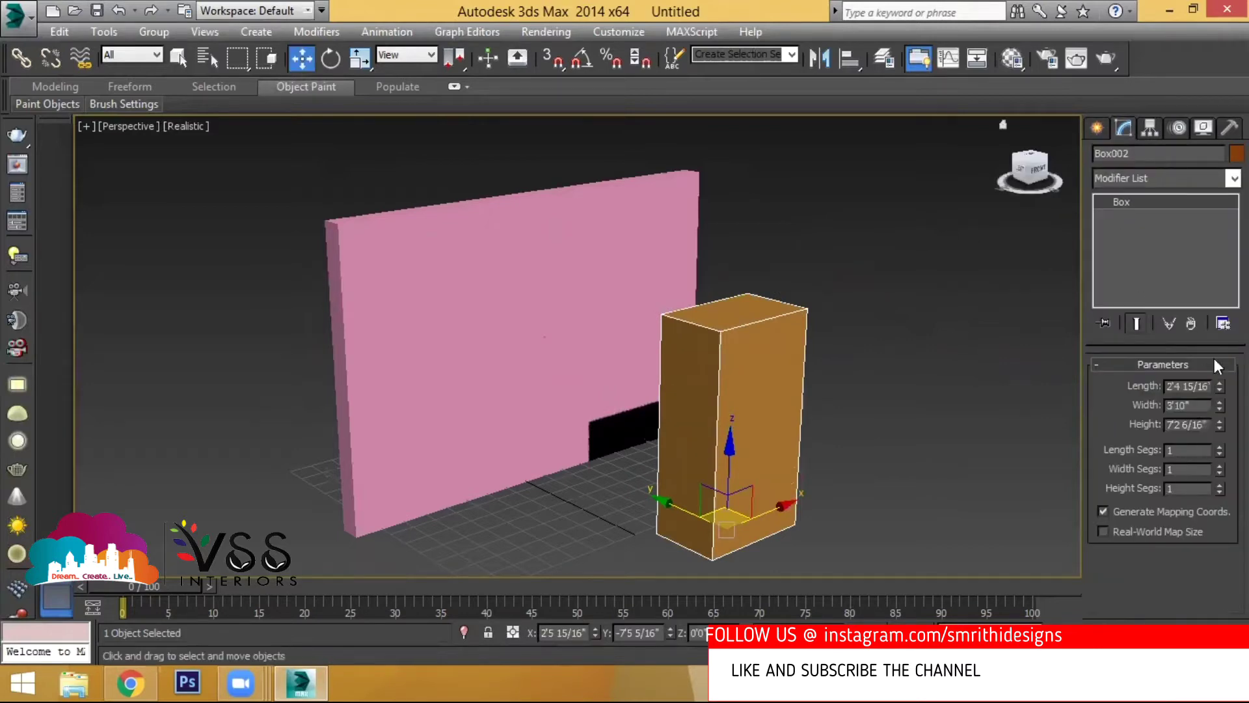
{"action": "left_click_drag", "start_coordinate": [1221, 385], "coordinate": [1221, 365]}
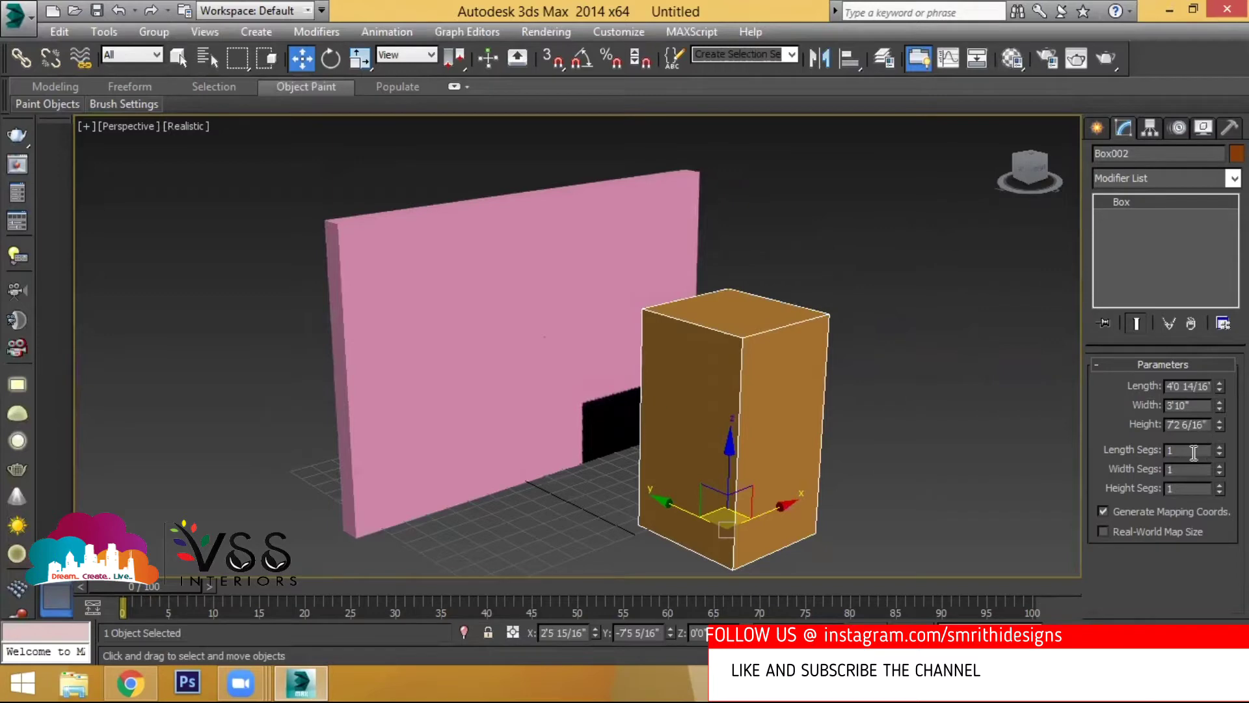
{"action": "left_click_drag", "start_coordinate": [1200, 405], "coordinate": [1138, 422]}
{"action": "type", "text": "3'0"}
{"action": "key", "text": "Return"}
{"action": "key", "text": "Tab"}
{"action": "type", "text": "7'0\""}
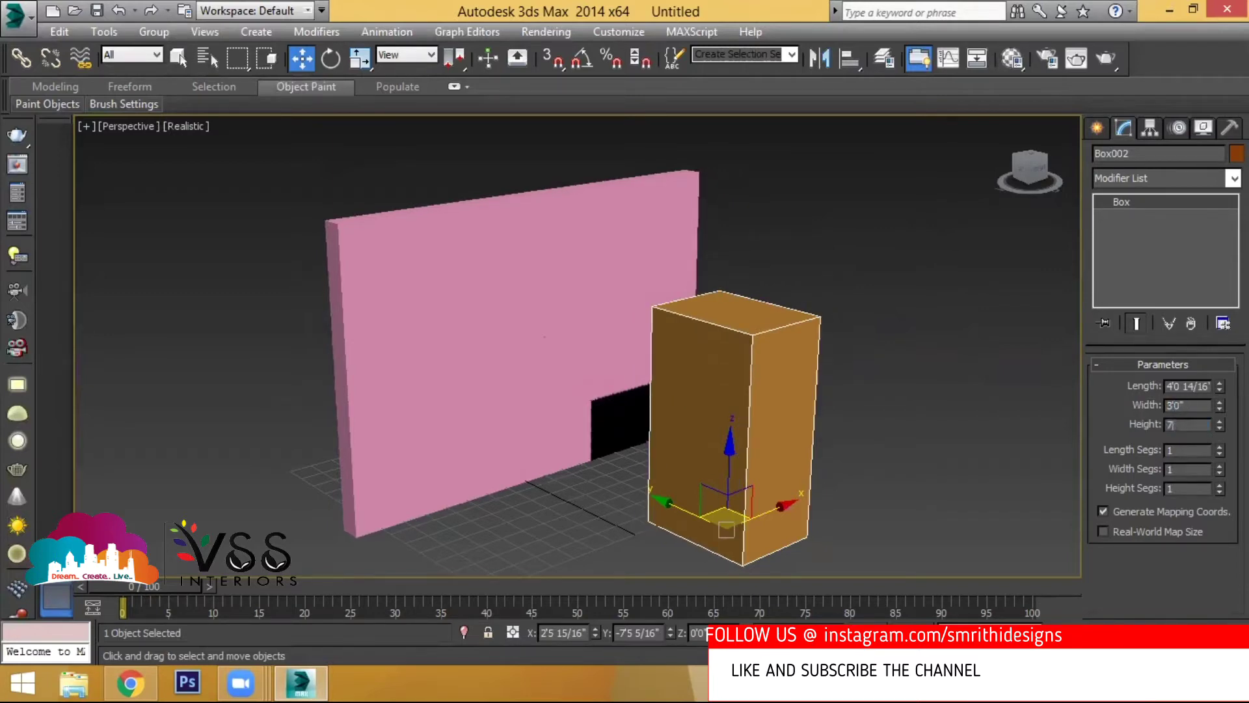
{"action": "key", "text": "Return"}
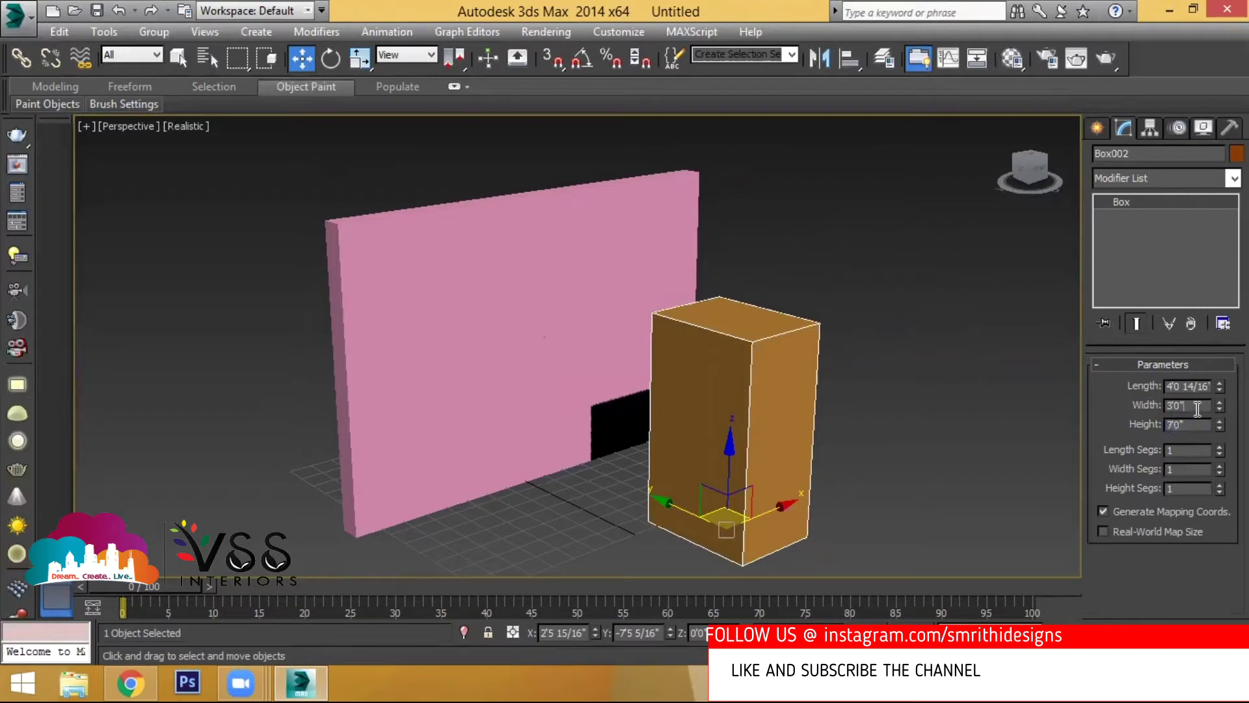
{"action": "left_click_drag", "start_coordinate": [1200, 408], "coordinate": [1135, 423]}
{"action": "middle_click_drag", "start_coordinate": [574, 287], "coordinate": [536, 260]}
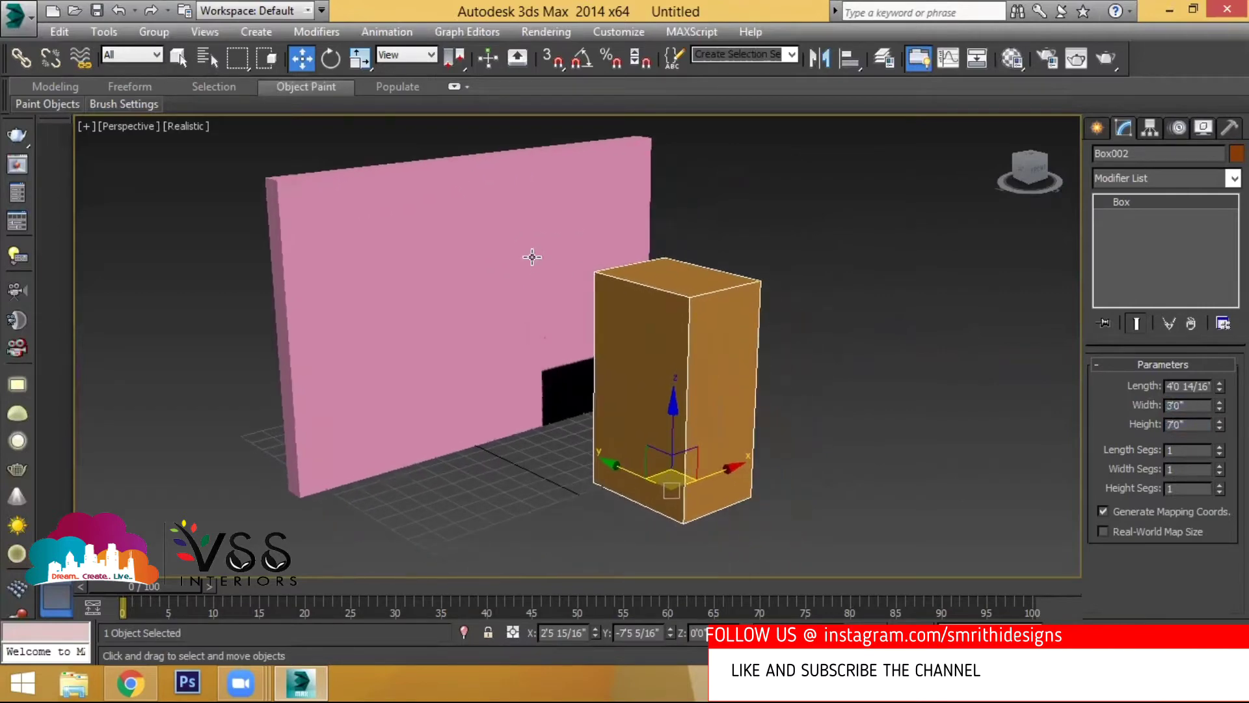
{"action": "left_click_drag", "start_coordinate": [330, 493], "coordinate": [524, 434]}
{"action": "left_click_drag", "start_coordinate": [280, 215], "coordinate": [298, 461]}
{"action": "left_click_drag", "start_coordinate": [240, 185], "coordinate": [257, 190]}
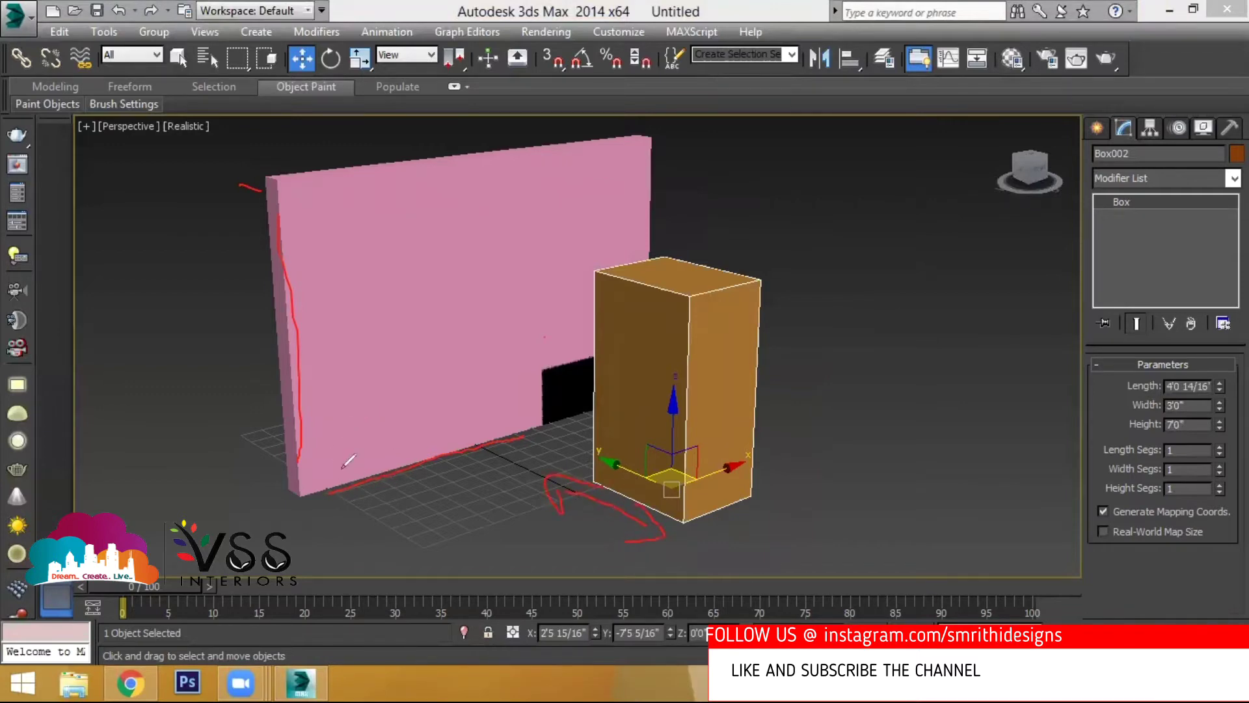
{"action": "mouse_move", "coordinate": [795, 218]}
{"action": "left_mouse_down"}
{"action": "mouse_move", "coordinate": [771, 267]}
{"action": "mouse_move", "coordinate": [795, 269]}
{"action": "left_mouse_up"}
{"action": "left_click_drag", "start_coordinate": [490, 288], "coordinate": [496, 272]}
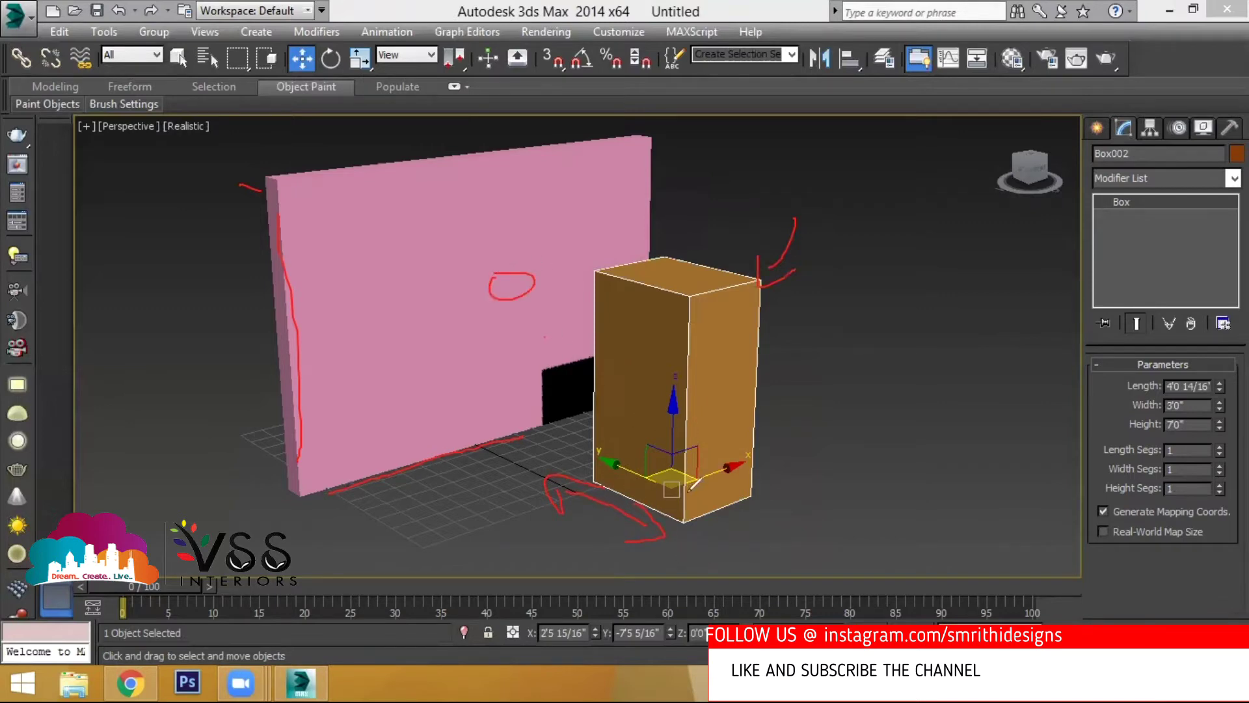
{"action": "mouse_move", "coordinate": [741, 392]}
{"action": "left_mouse_down"}
{"action": "mouse_move", "coordinate": [794, 391]}
{"action": "mouse_move", "coordinate": [778, 403]}
{"action": "left_mouse_up"}
{"action": "left_click_drag", "start_coordinate": [414, 373], "coordinate": [441, 383]}
{"action": "mouse_move", "coordinate": [687, 537]}
{"action": "left_mouse_down"}
{"action": "mouse_move", "coordinate": [726, 516]}
{"action": "mouse_move", "coordinate": [758, 521]}
{"action": "left_mouse_up"}
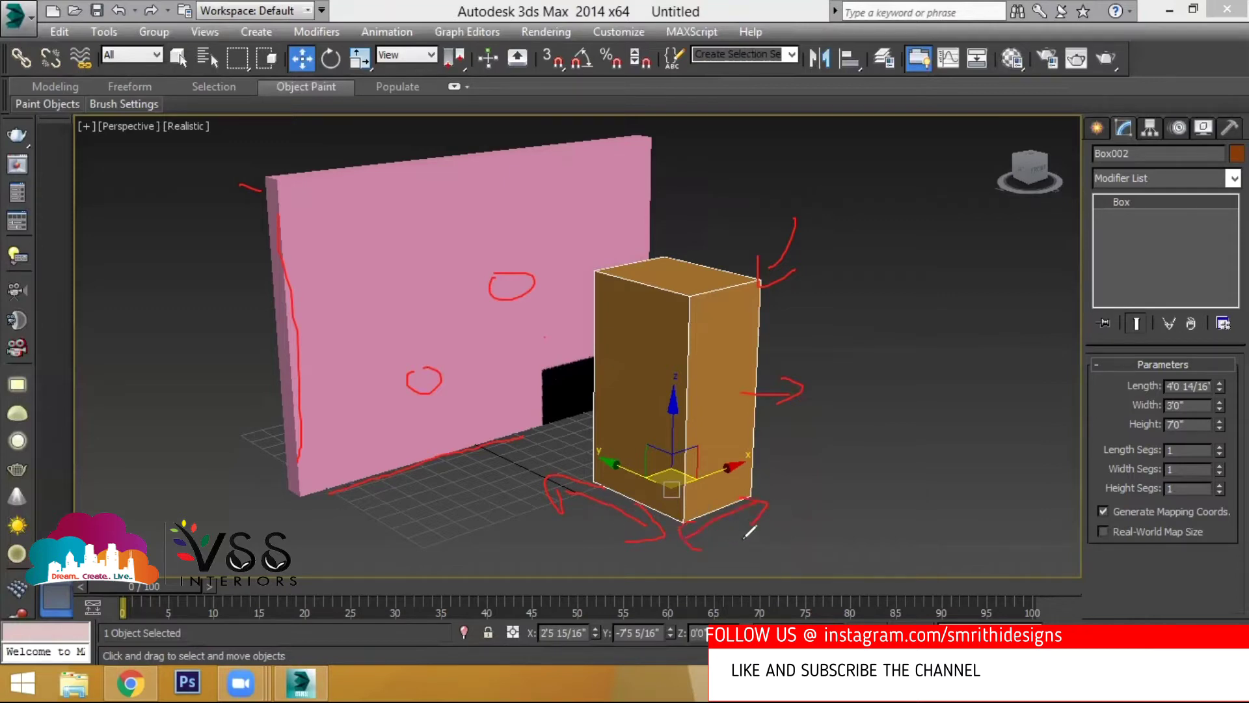
{"action": "left_click_drag", "start_coordinate": [735, 537], "coordinate": [737, 558]}
{"action": "left_click_drag", "start_coordinate": [777, 301], "coordinate": [786, 462]}
{"action": "left_click_drag", "start_coordinate": [769, 324], "coordinate": [790, 315]}
{"action": "mouse_move", "coordinate": [805, 371]}
{"action": "left_mouse_down"}
{"action": "mouse_move", "coordinate": [836, 393]}
{"action": "mouse_move", "coordinate": [832, 403]}
{"action": "left_mouse_up"}
{"action": "mouse_move", "coordinate": [818, 392]}
{"action": "left_mouse_down"}
{"action": "mouse_move", "coordinate": [844, 384]}
{"action": "mouse_move", "coordinate": [846, 360]}
{"action": "left_mouse_up"}
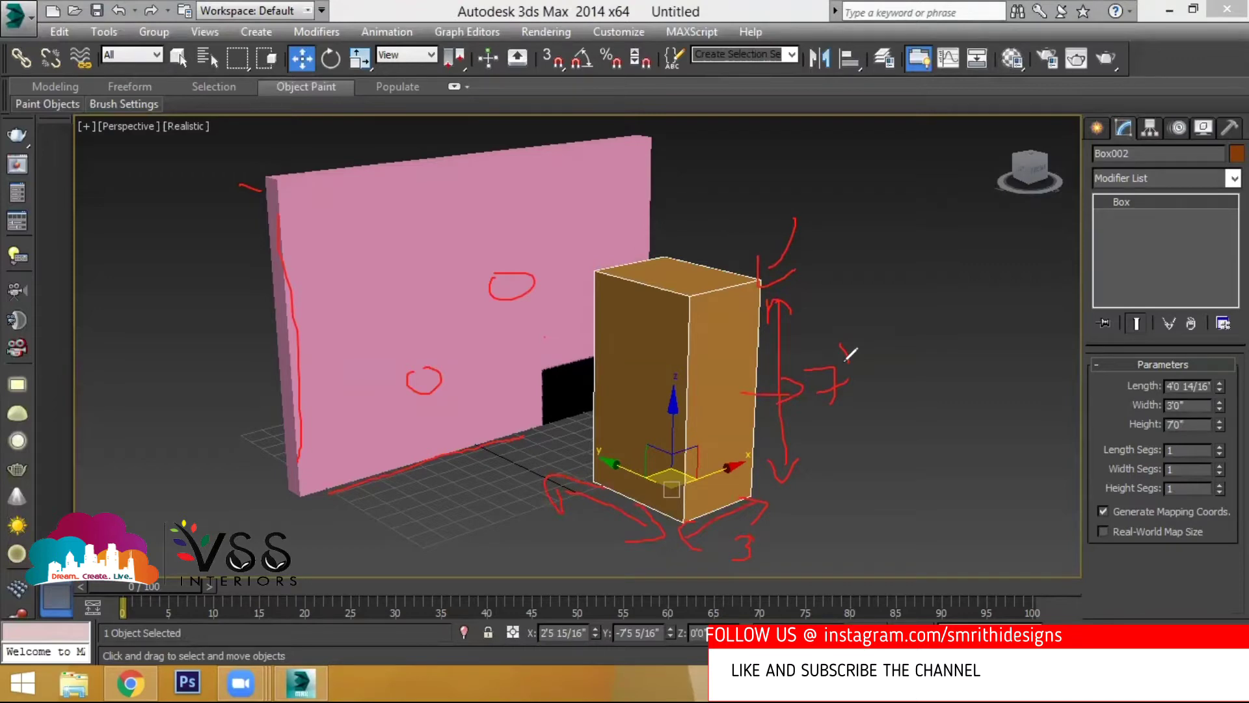
{"action": "mouse_move", "coordinate": [290, 387]}
{"action": "left_mouse_down"}
{"action": "mouse_move", "coordinate": [260, 398]}
{"action": "mouse_move", "coordinate": [283, 429]}
{"action": "mouse_move", "coordinate": [315, 400]}
{"action": "left_mouse_up"}
{"action": "left_click_drag", "start_coordinate": [318, 349], "coordinate": [333, 372]}
{"action": "mouse_move", "coordinate": [600, 525]}
{"action": "left_mouse_down"}
{"action": "mouse_move", "coordinate": [603, 547]}
{"action": "mouse_move", "coordinate": [626, 534]}
{"action": "left_mouse_up"}
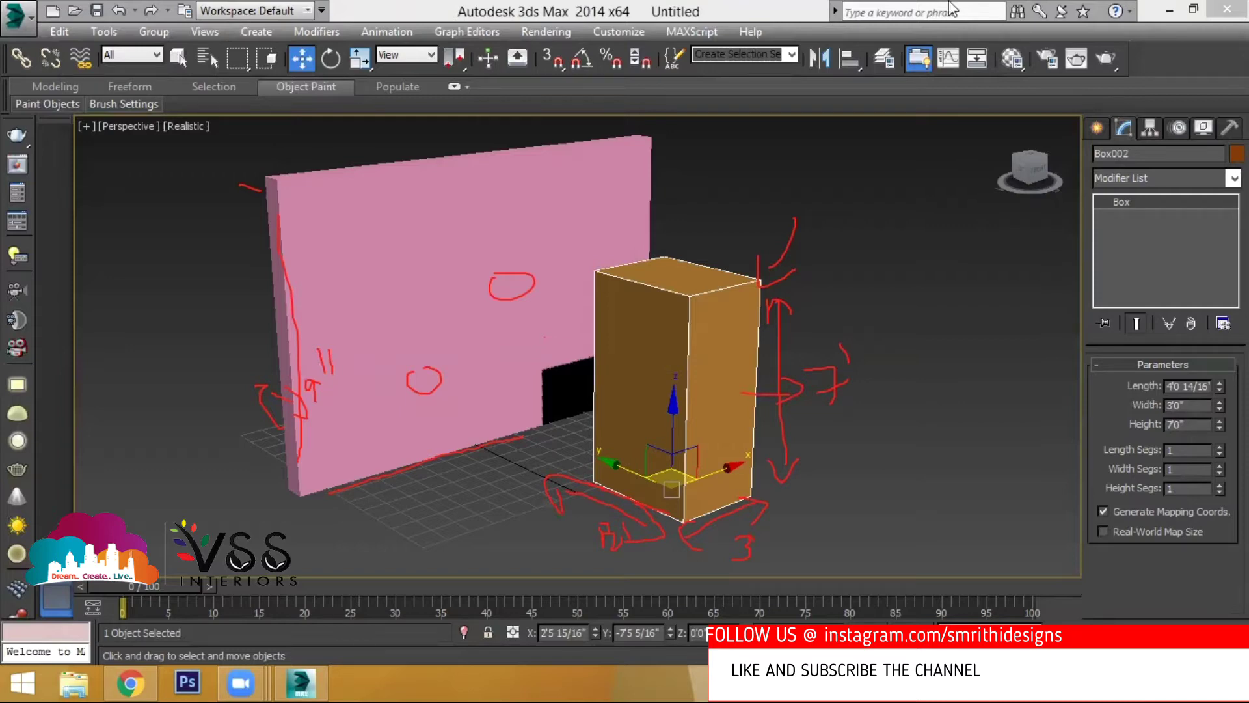
{"action": "mouse_move", "coordinate": [783, 217]}
{"action": "left_mouse_down"}
{"action": "mouse_move", "coordinate": [789, 271]}
{"action": "mouse_move", "coordinate": [763, 468]}
{"action": "mouse_move", "coordinate": [824, 389]}
{"action": "mouse_move", "coordinate": [818, 444]}
{"action": "mouse_move", "coordinate": [636, 549]}
{"action": "mouse_move", "coordinate": [711, 544]}
{"action": "mouse_move", "coordinate": [608, 522]}
{"action": "mouse_move", "coordinate": [596, 501]}
{"action": "mouse_move", "coordinate": [661, 502]}
{"action": "mouse_move", "coordinate": [516, 306]}
{"action": "mouse_move", "coordinate": [441, 393]}
{"action": "mouse_move", "coordinate": [441, 414]}
{"action": "mouse_move", "coordinate": [330, 440]}
{"action": "mouse_move", "coordinate": [279, 404]}
{"action": "mouse_move", "coordinate": [218, 385]}
{"action": "mouse_move", "coordinate": [278, 443]}
{"action": "mouse_move", "coordinate": [273, 175]}
{"action": "mouse_move", "coordinate": [246, 189]}
{"action": "mouse_move", "coordinate": [800, 333]}
{"action": "left_mouse_up"}
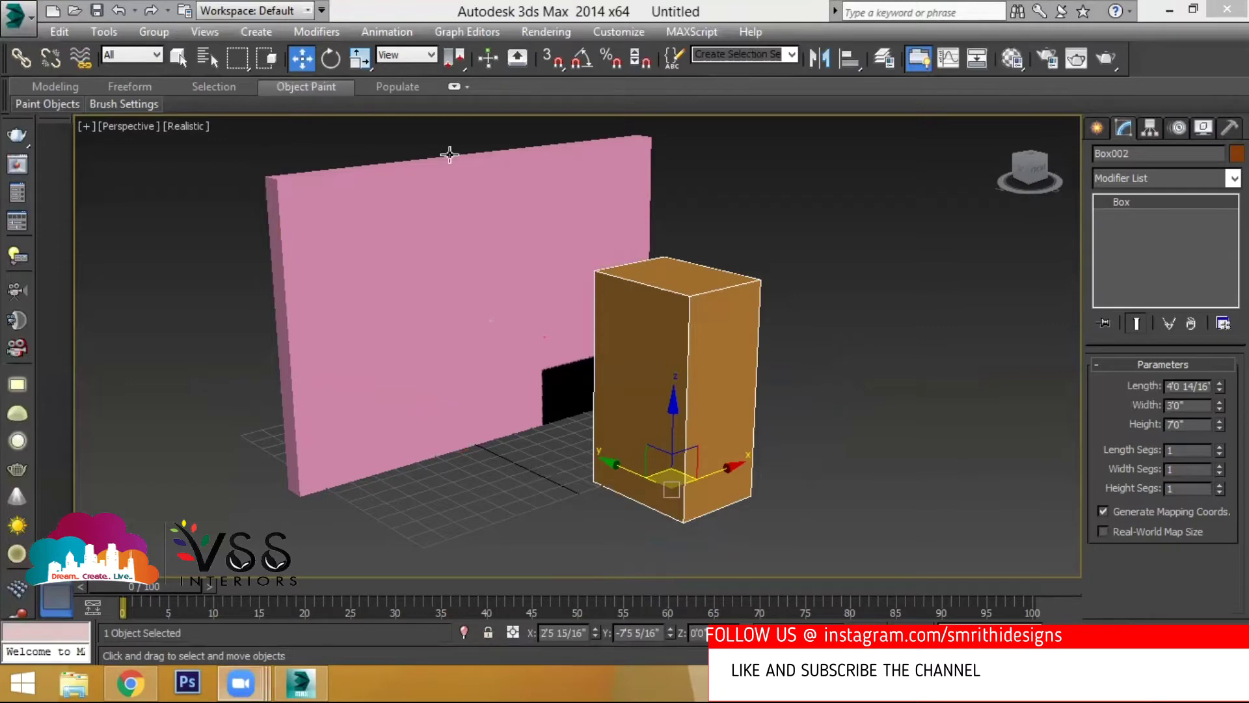
Move the brown box with 3D snapping so its front bottom corner meets the wall's front bottom-left corner.
{"action": "left_click", "coordinate": [559, 59]}
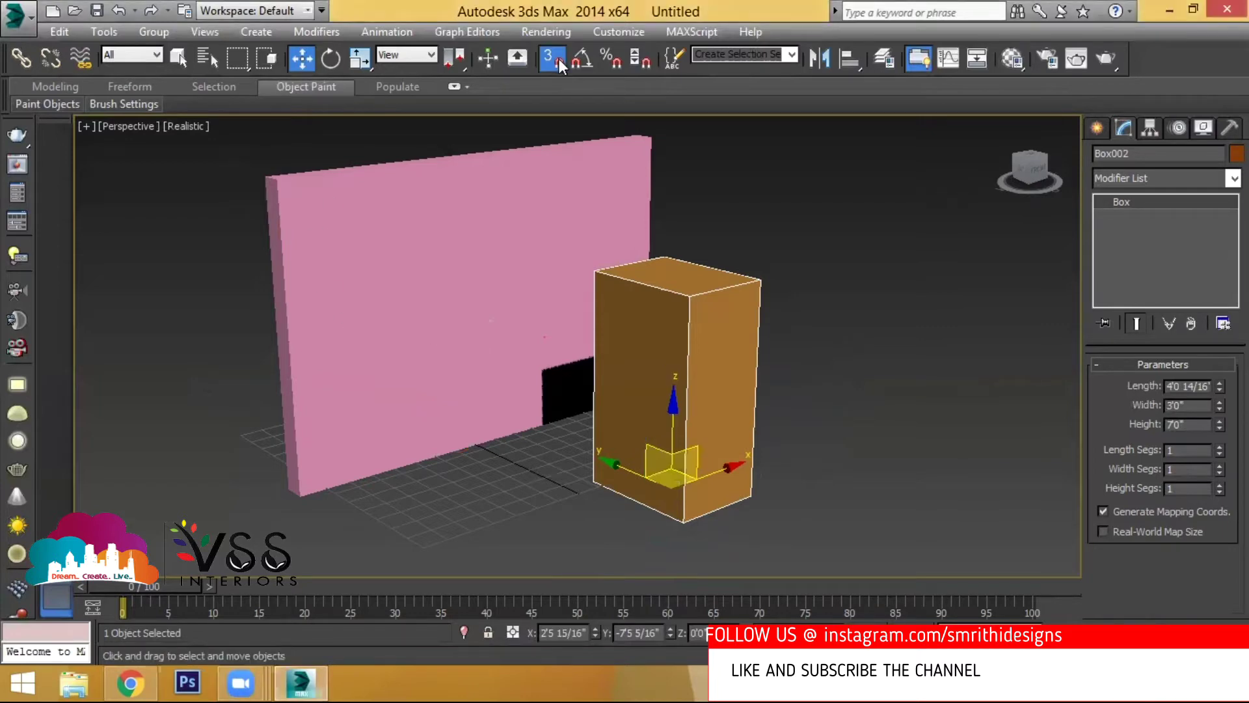
{"action": "left_click_drag", "start_coordinate": [683, 522], "coordinate": [304, 491]}
{"action": "scroll", "coordinate": [324, 510], "scroll_direction": "up", "scroll_amount": 2}
{"action": "scroll", "coordinate": [324, 509], "scroll_direction": "down", "scroll_amount": 2}
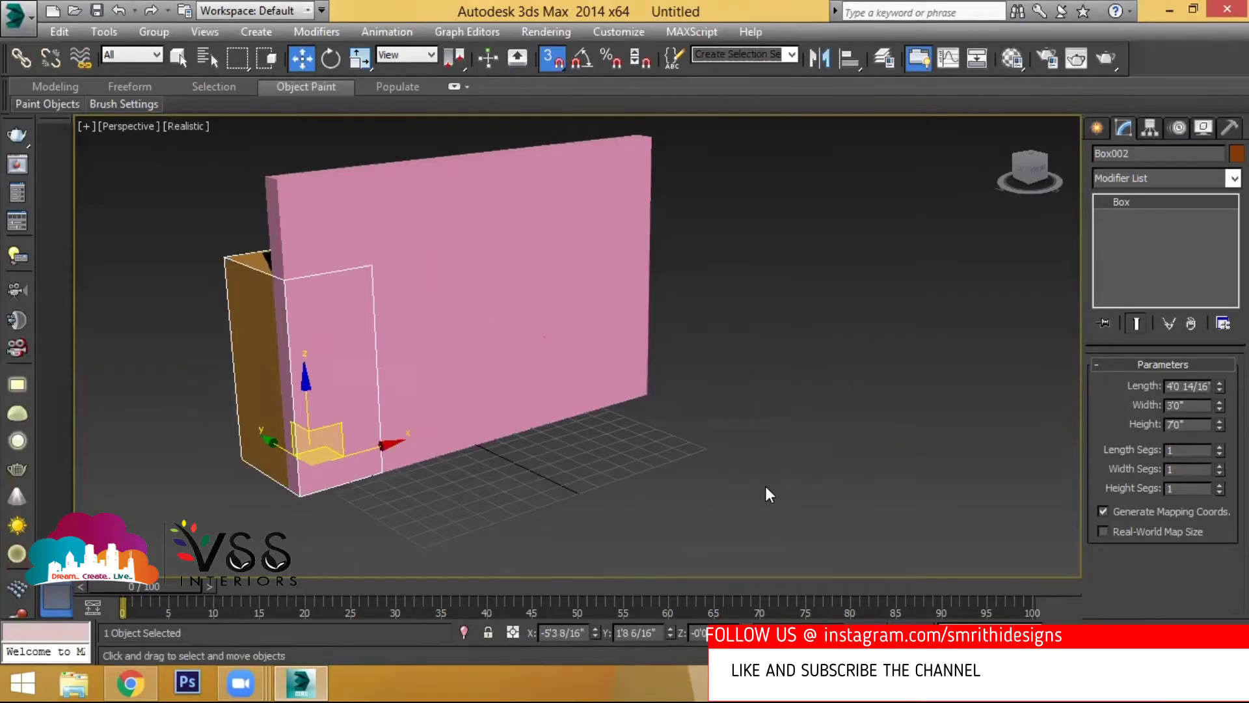
{"action": "scroll", "coordinate": [299, 495], "scroll_direction": "up", "scroll_amount": 2}
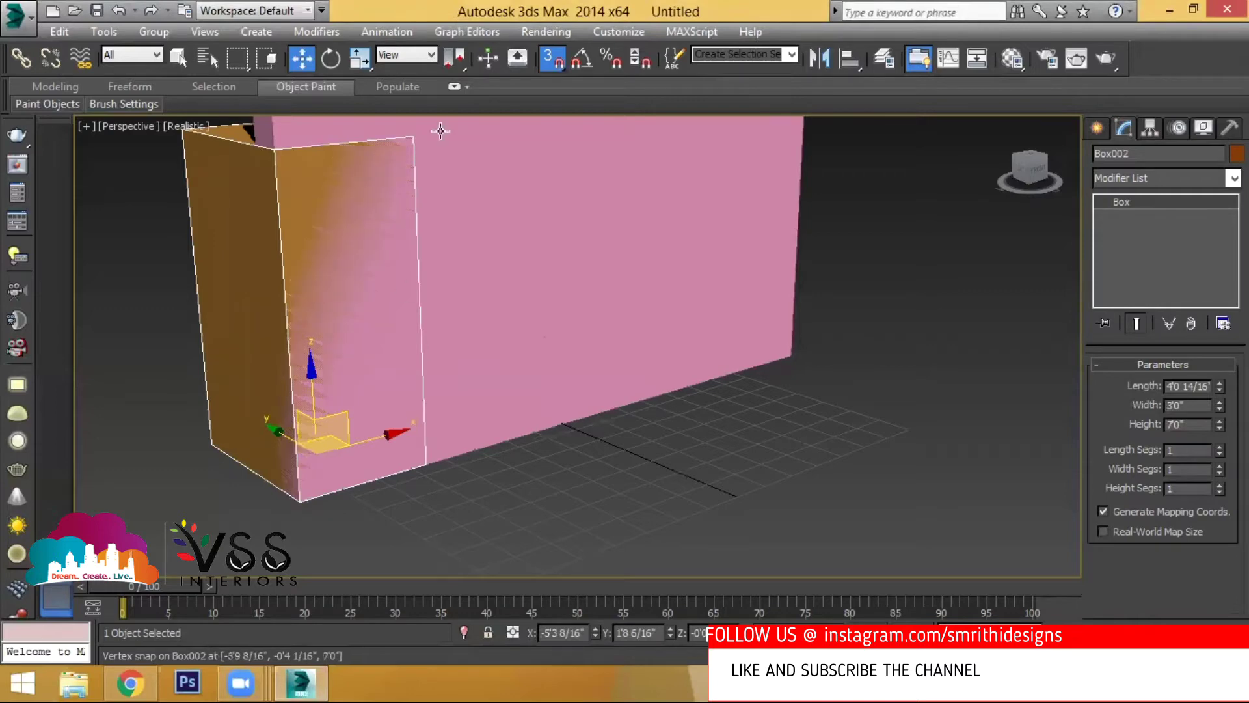
Disable 3D snapping and move the brown box forward along Y to about 1'0 10/16", so it protrudes through both wall faces.
{"action": "left_click", "coordinate": [552, 57]}
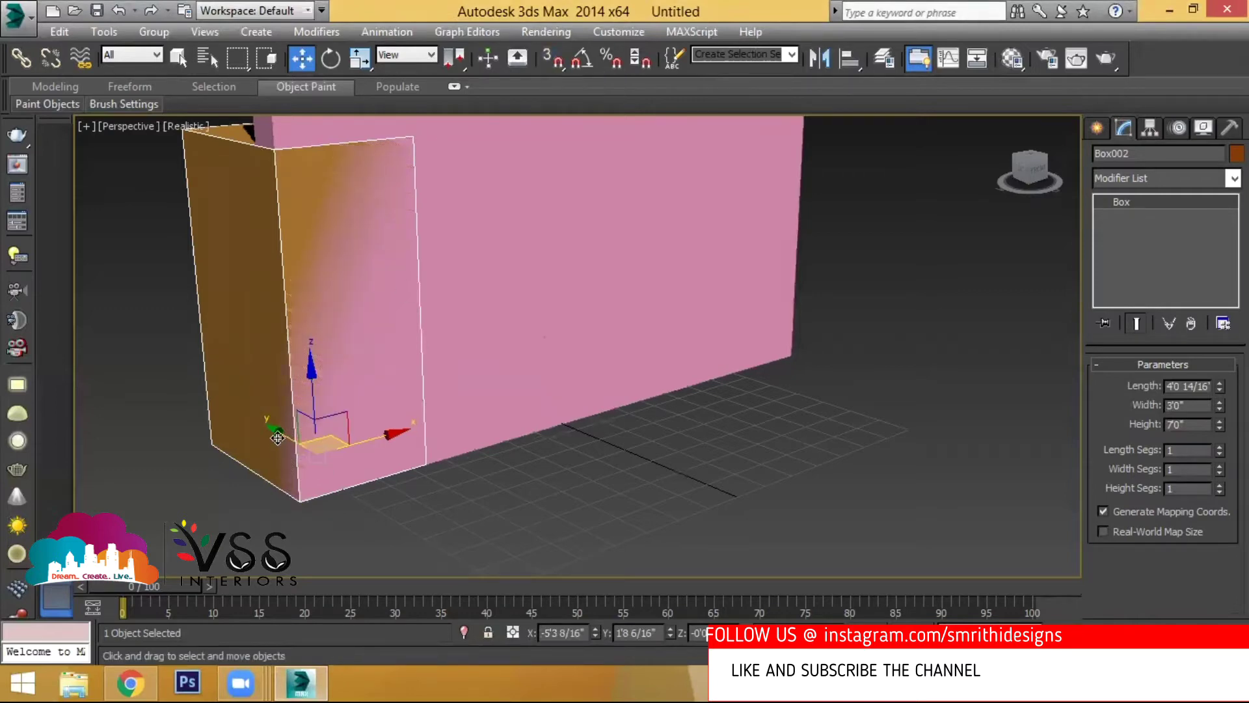
{"action": "left_click_drag", "start_coordinate": [280, 433], "coordinate": [290, 441]}
{"action": "scroll", "coordinate": [354, 381], "scroll_direction": "down", "scroll_amount": 3}
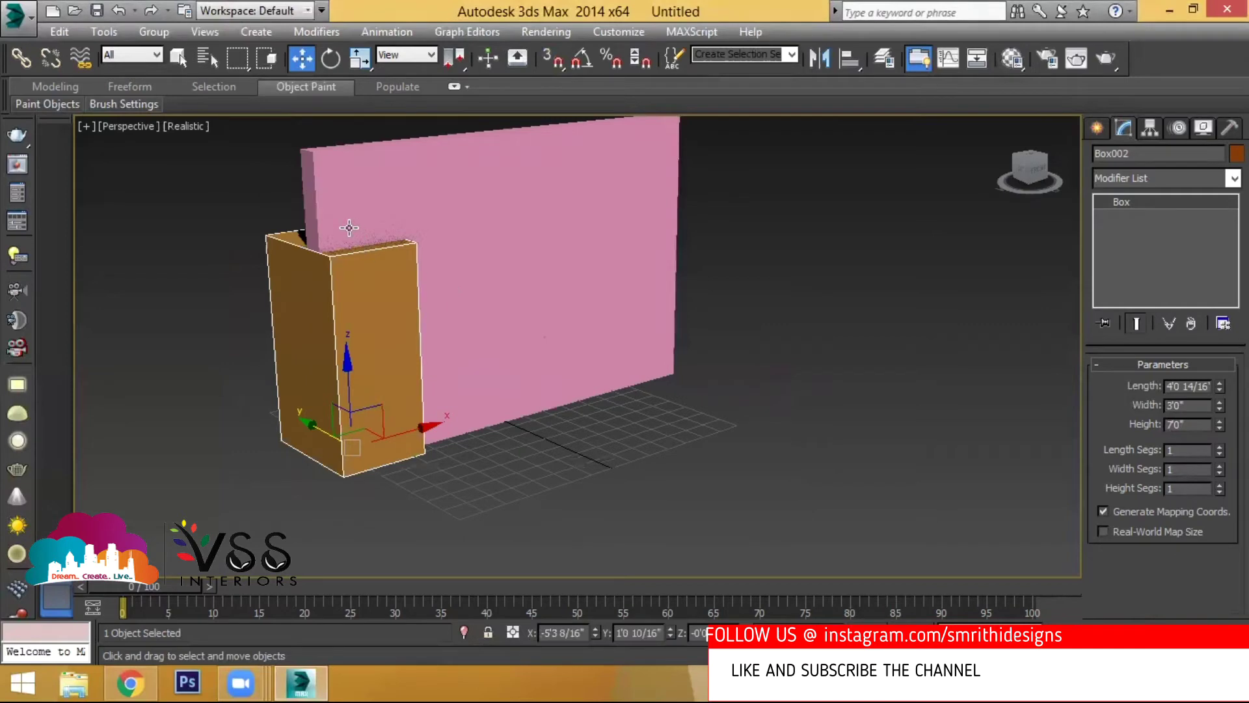
{"action": "scroll", "coordinate": [345, 195], "scroll_direction": "up", "scroll_amount": 3}
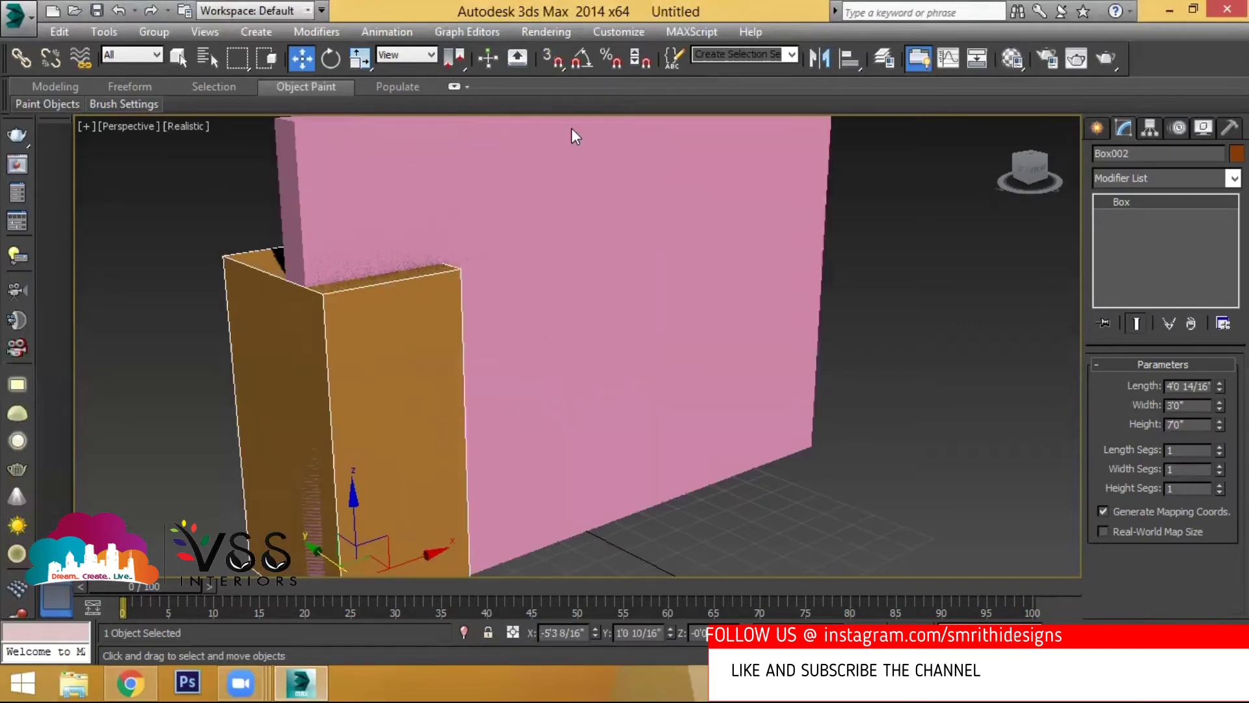
{"action": "scroll", "coordinate": [735, 326], "scroll_direction": "down", "scroll_amount": 5}
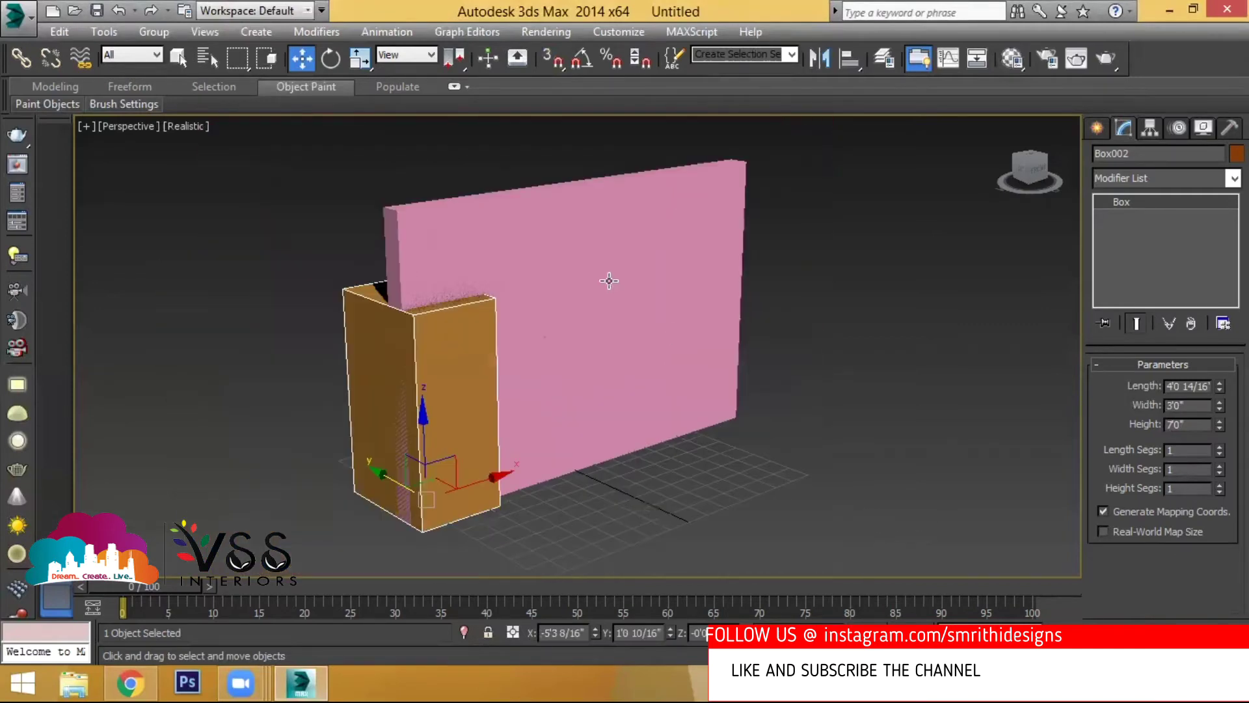
Clone the pink wall as one independent copy placed in front of the original along Y.
{"action": "left_click", "coordinate": [594, 328]}
{"action": "left_click_drag", "start_coordinate": [571, 455], "coordinate": [670, 485], "text": "shift"}
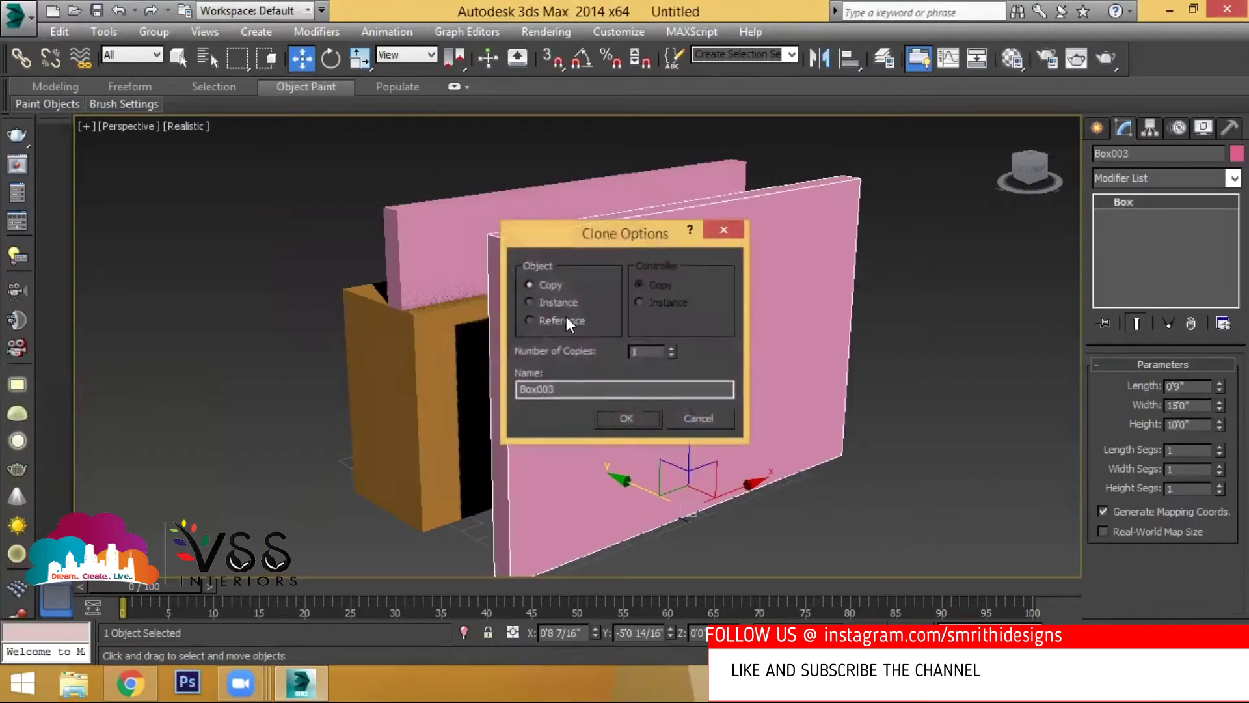
{"action": "left_click", "coordinate": [643, 426]}
Rotate the copied wall 90 degrees about the Z axis, using angle snap with a 90-degree increment.
{"action": "key", "text": "e"}
{"action": "key", "text": "a"}
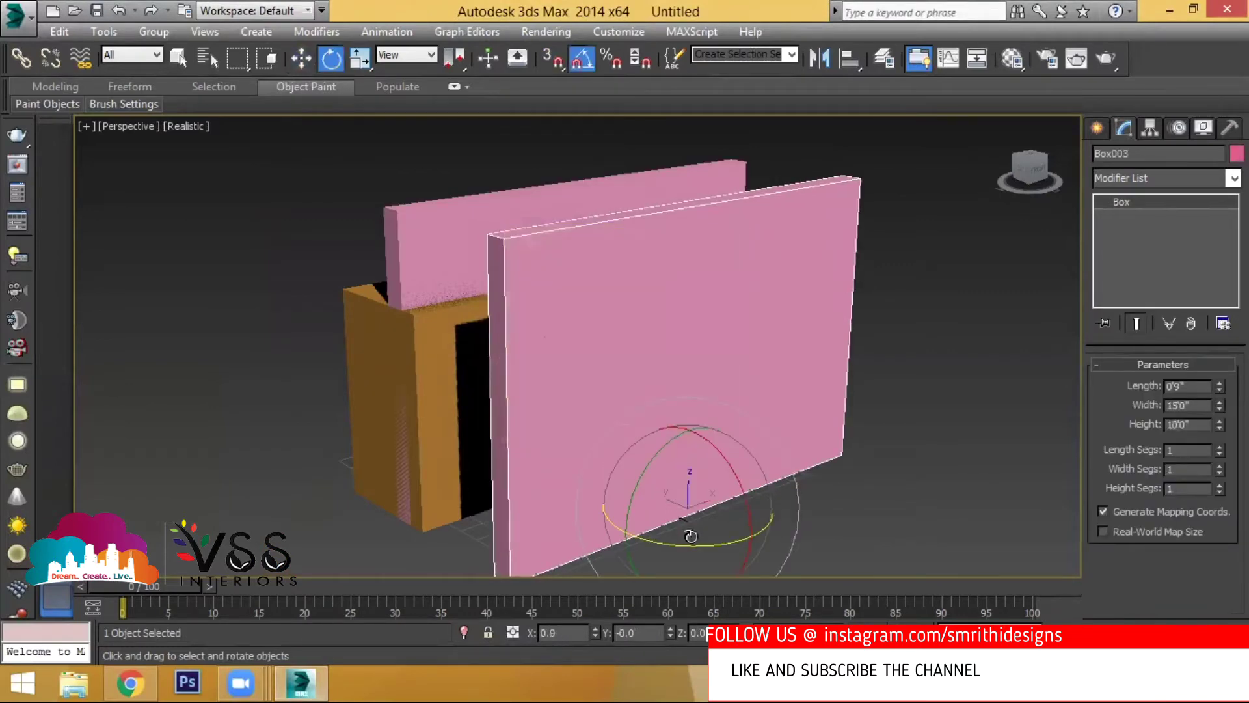
{"action": "double_click", "coordinate": [645, 351]}
{"action": "type", "text": "90.0"}
{"action": "left_click", "coordinate": [759, 210]}
{"action": "left_click_drag", "start_coordinate": [690, 541], "coordinate": [674, 541]}
Move the rotated wall with 3D snapping to the original wall's left end to form an L-shaped corner, and deselect it.
{"action": "key", "text": "w"}
{"action": "middle_click_drag", "start_coordinate": [623, 495], "coordinate": [936, 274], "text": "alt"}
{"action": "key", "text": "s"}
{"action": "left_click_drag", "start_coordinate": [955, 184], "coordinate": [431, 315]}
{"action": "key", "text": "s"}
{"action": "middle_click_drag", "start_coordinate": [432, 315], "coordinate": [695, 366], "text": "alt"}
{"action": "left_click", "coordinate": [673, 456]}
{"action": "middle_click_drag", "start_coordinate": [613, 374], "coordinate": [669, 450]}
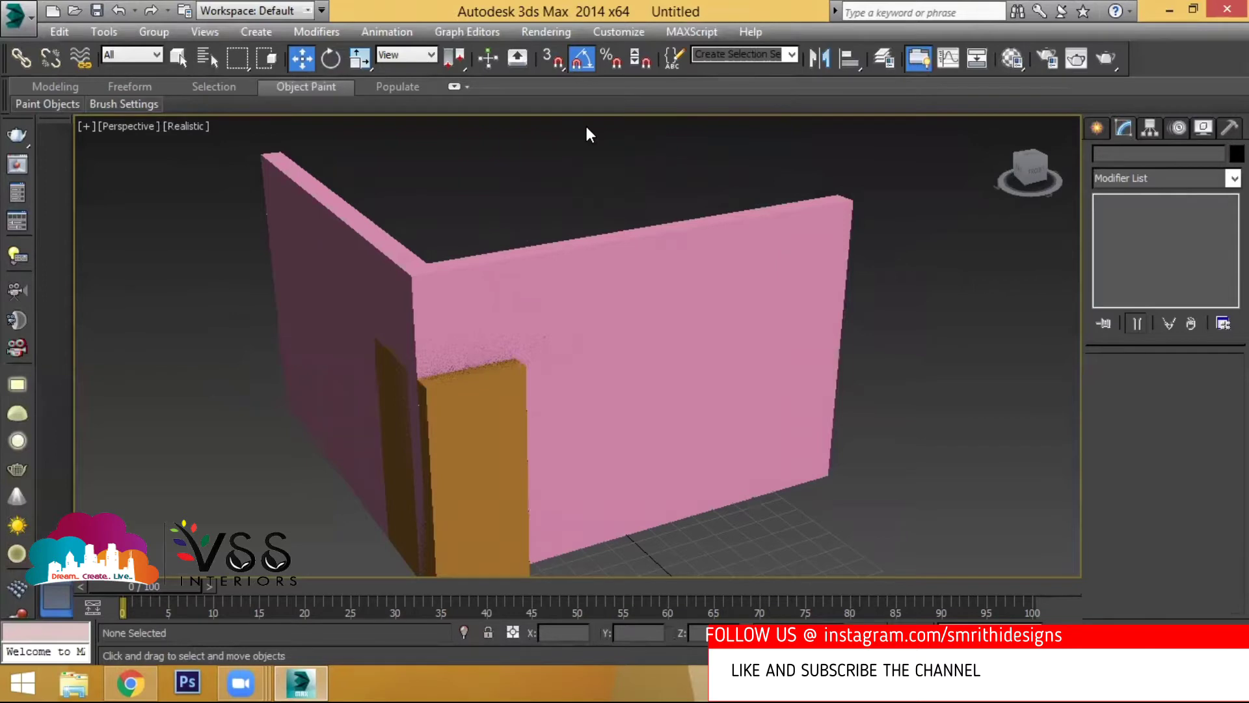
{"action": "mouse_move", "coordinate": [543, 263]}
{"action": "left_mouse_down"}
{"action": "mouse_move", "coordinate": [412, 291]}
{"action": "mouse_move", "coordinate": [291, 234]}
{"action": "left_mouse_up"}
{"action": "mouse_move", "coordinate": [417, 370]}
{"action": "left_mouse_down"}
{"action": "mouse_move", "coordinate": [445, 352]}
{"action": "mouse_move", "coordinate": [448, 364]}
{"action": "mouse_move", "coordinate": [423, 355]}
{"action": "mouse_move", "coordinate": [428, 375]}
{"action": "left_mouse_up"}
{"action": "left_click_drag", "start_coordinate": [442, 272], "coordinate": [459, 578]}
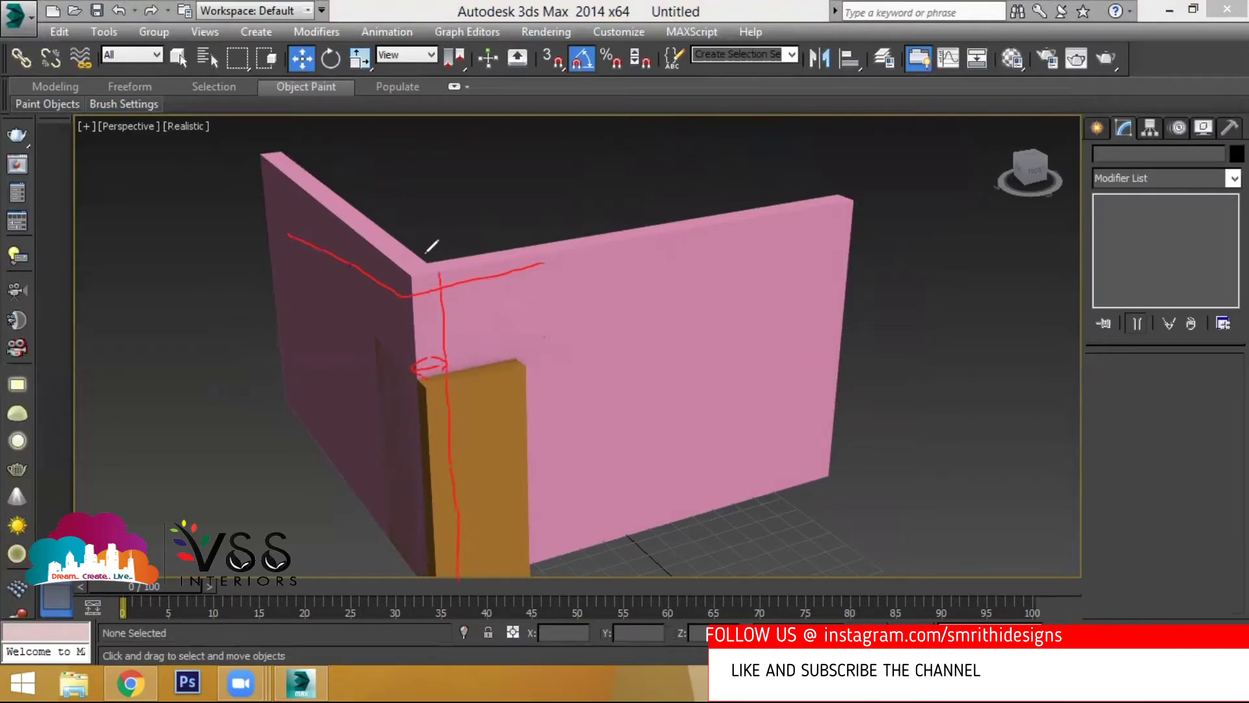
{"action": "mouse_move", "coordinate": [428, 260]}
{"action": "left_mouse_down"}
{"action": "mouse_move", "coordinate": [462, 256]}
{"action": "mouse_move", "coordinate": [446, 255]}
{"action": "mouse_move", "coordinate": [455, 266]}
{"action": "left_mouse_up"}
{"action": "left_click", "coordinate": [419, 281]}
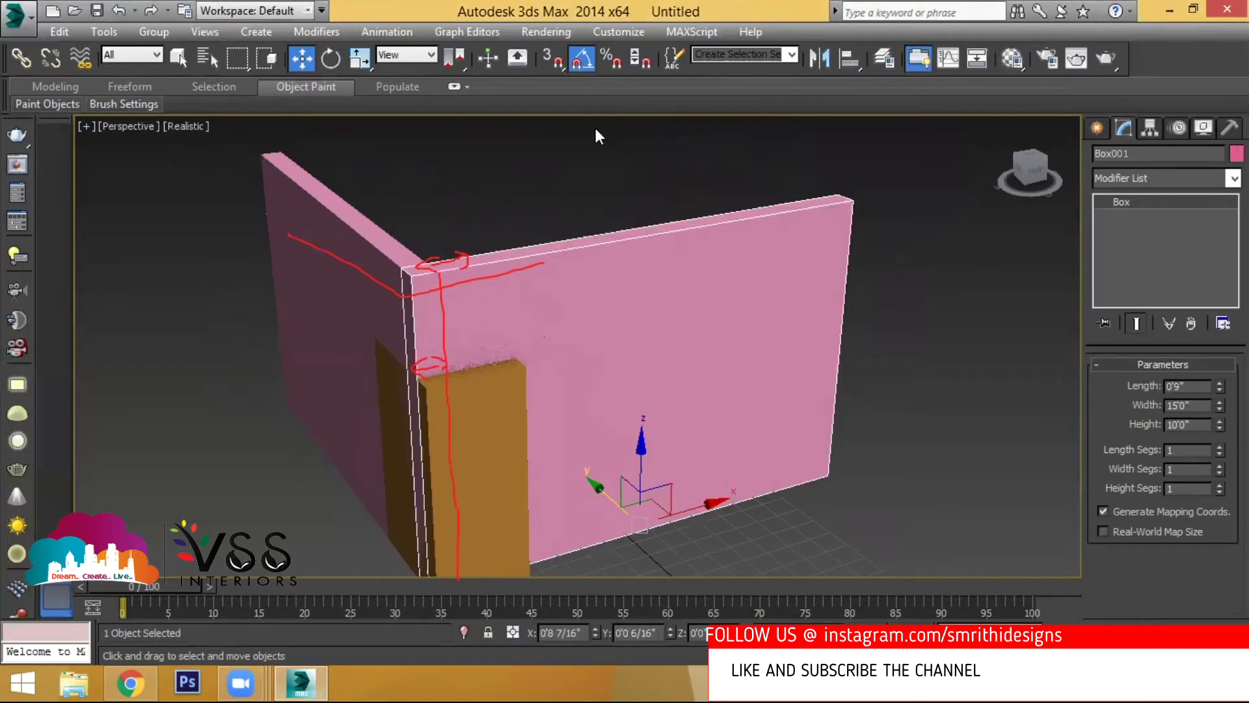
{"action": "mouse_move", "coordinate": [452, 259]}
{"action": "left_mouse_down"}
{"action": "mouse_move", "coordinate": [442, 262]}
{"action": "mouse_move", "coordinate": [435, 369]}
{"action": "mouse_move", "coordinate": [423, 362]}
{"action": "left_mouse_up"}
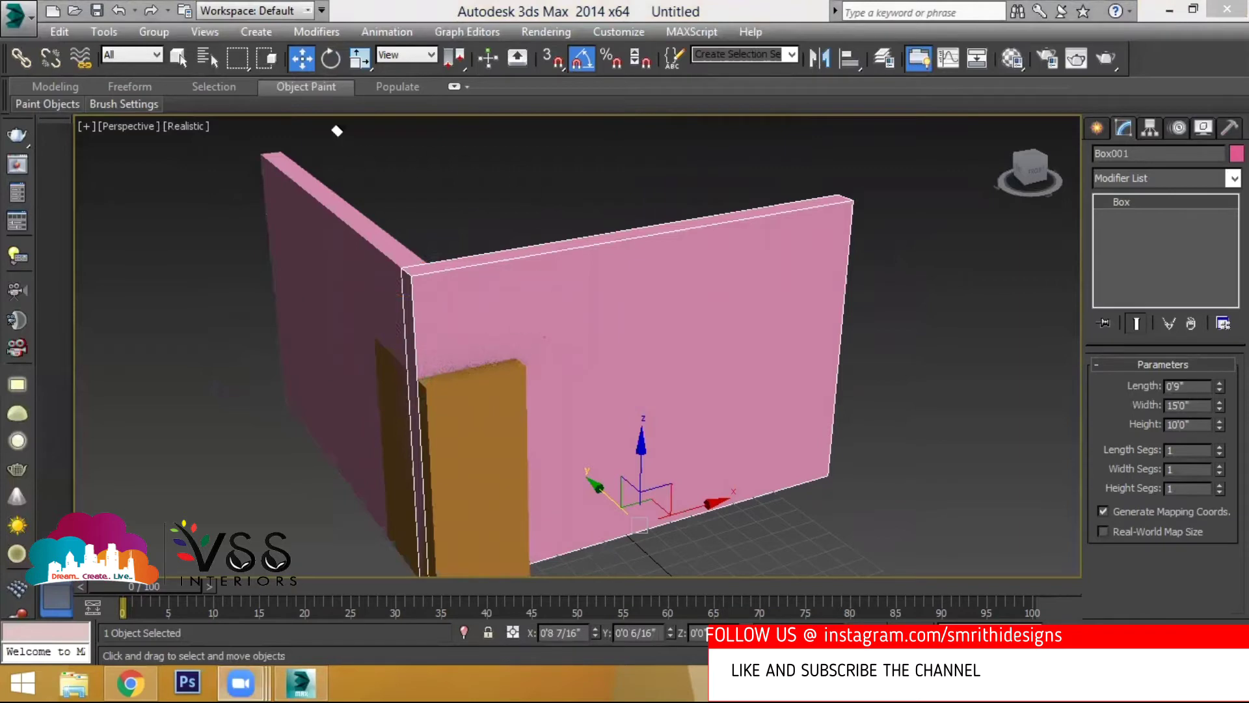
{"action": "scroll", "coordinate": [501, 354], "scroll_direction": "up", "scroll_amount": 4}
{"action": "left_click", "coordinate": [674, 457]}
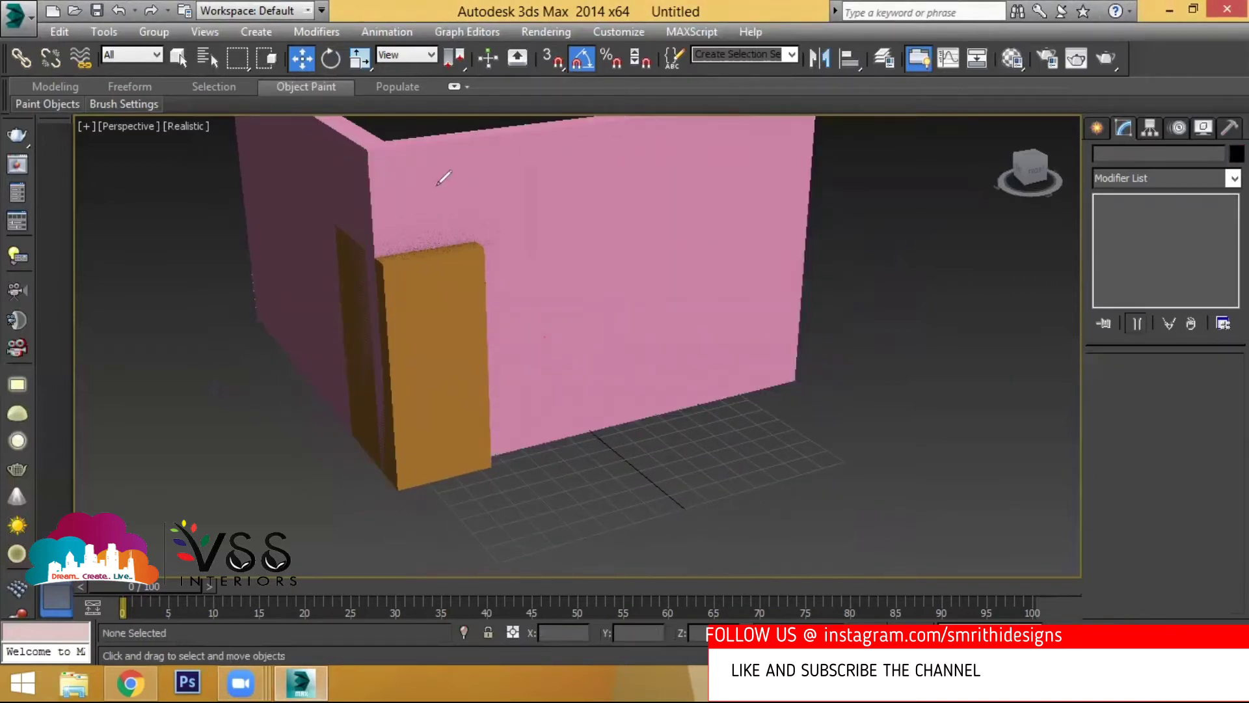
{"action": "mouse_move", "coordinate": [373, 210]}
{"action": "left_mouse_down"}
{"action": "mouse_move", "coordinate": [408, 202]}
{"action": "mouse_move", "coordinate": [402, 218]}
{"action": "mouse_move", "coordinate": [390, 178]}
{"action": "left_mouse_up"}
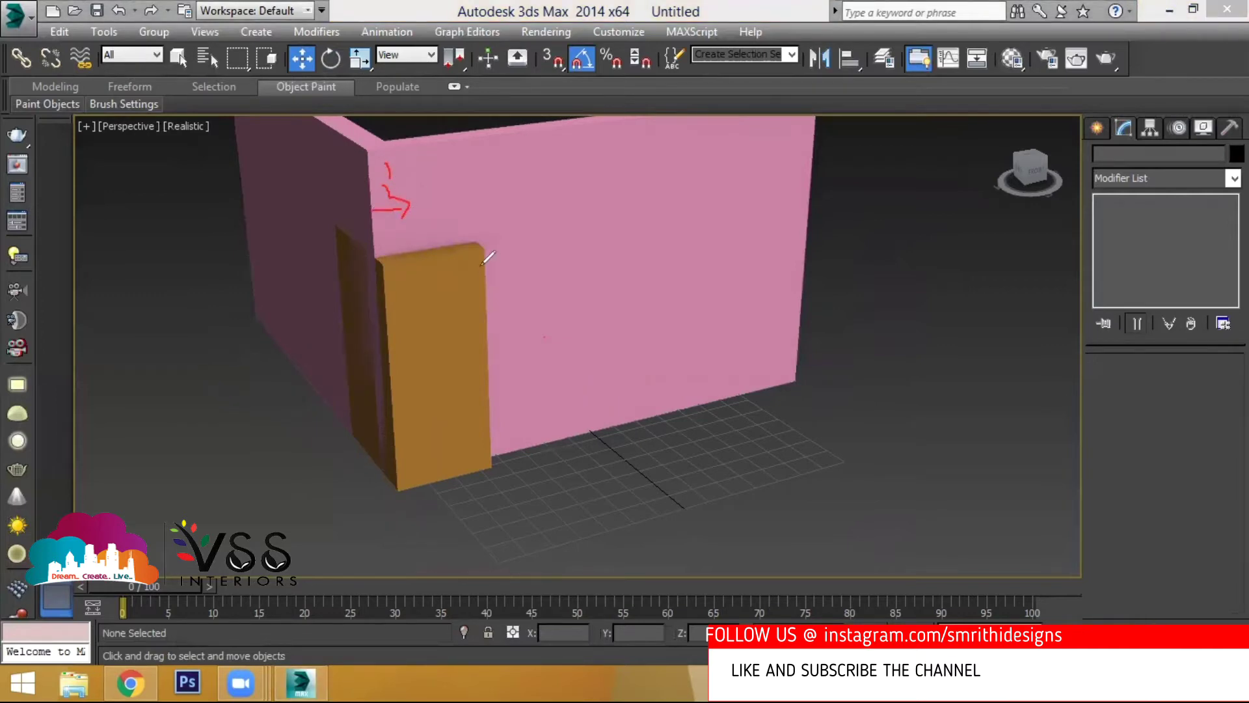
Offset the brown door box by 1'0" along X, away from the wall corner, using an exact relative move.
{"action": "left_click", "coordinate": [442, 368]}
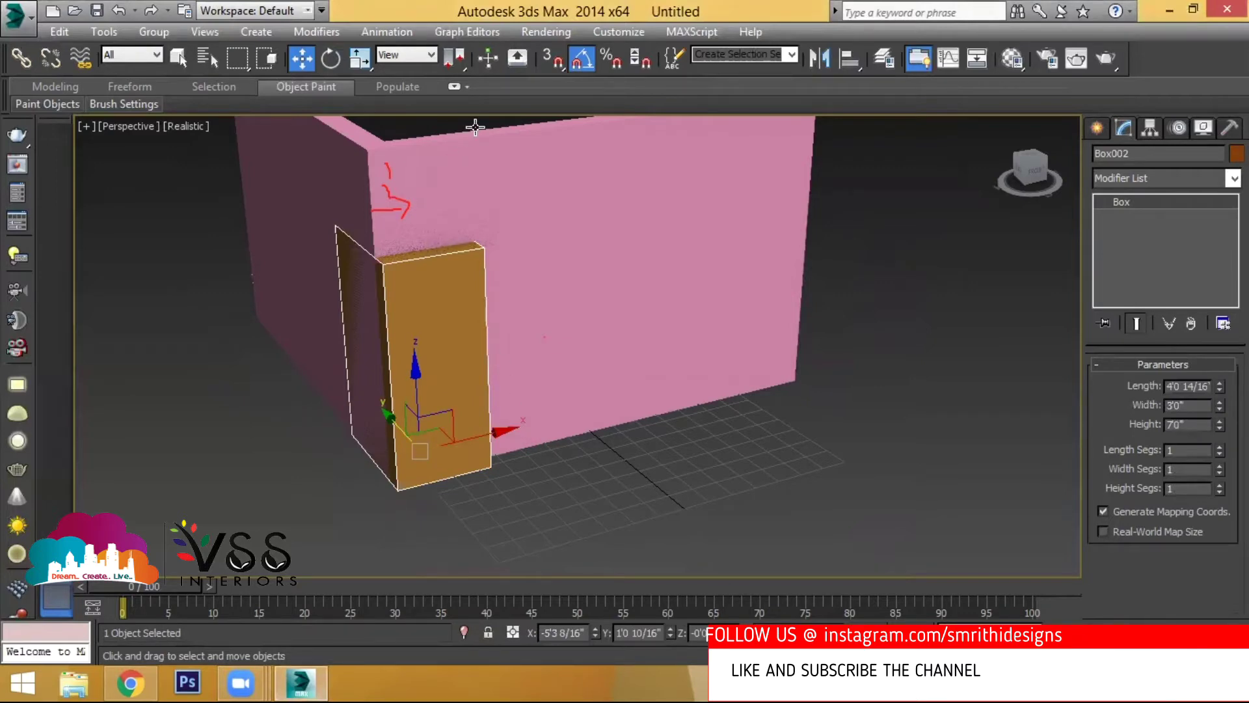
{"action": "mouse_move", "coordinate": [485, 436]}
{"action": "left_mouse_down"}
{"action": "mouse_move", "coordinate": [509, 432]}
{"action": "mouse_move", "coordinate": [487, 432]}
{"action": "left_mouse_up"}
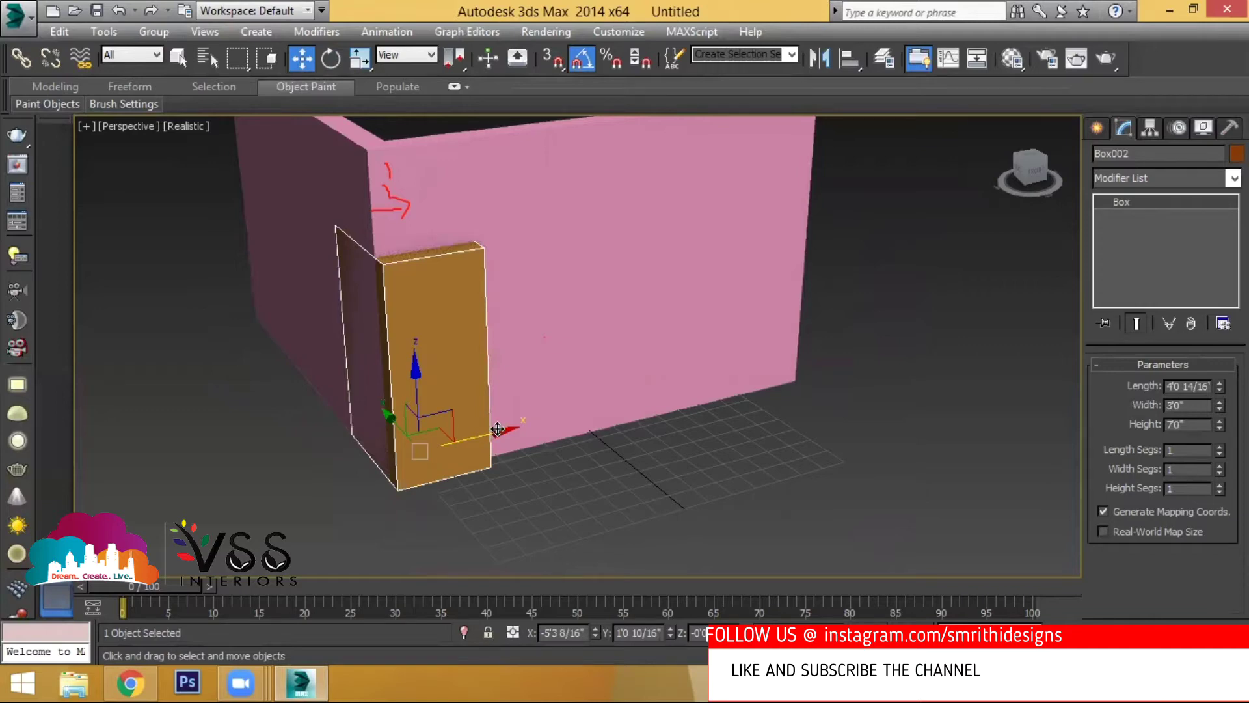
{"action": "right_click", "coordinate": [303, 58]}
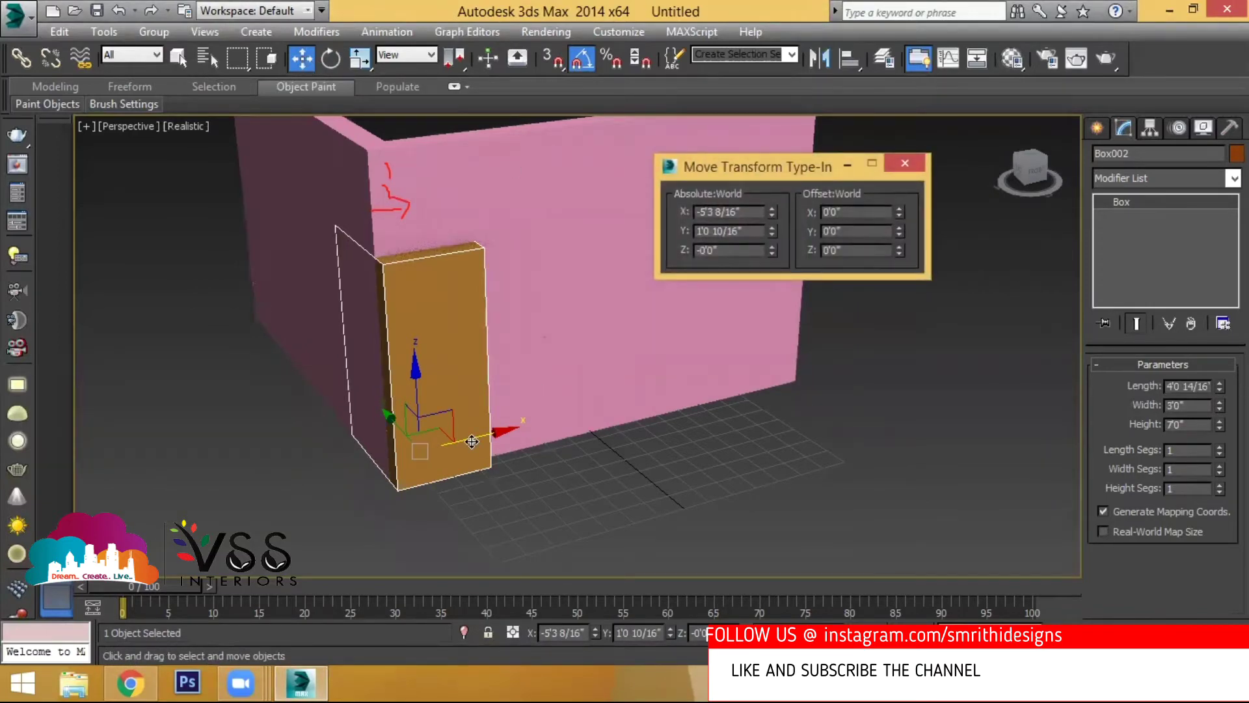
{"action": "left_click_drag", "start_coordinate": [471, 440], "coordinate": [540, 431]}
{"action": "key", "text": "ctrl+z"}
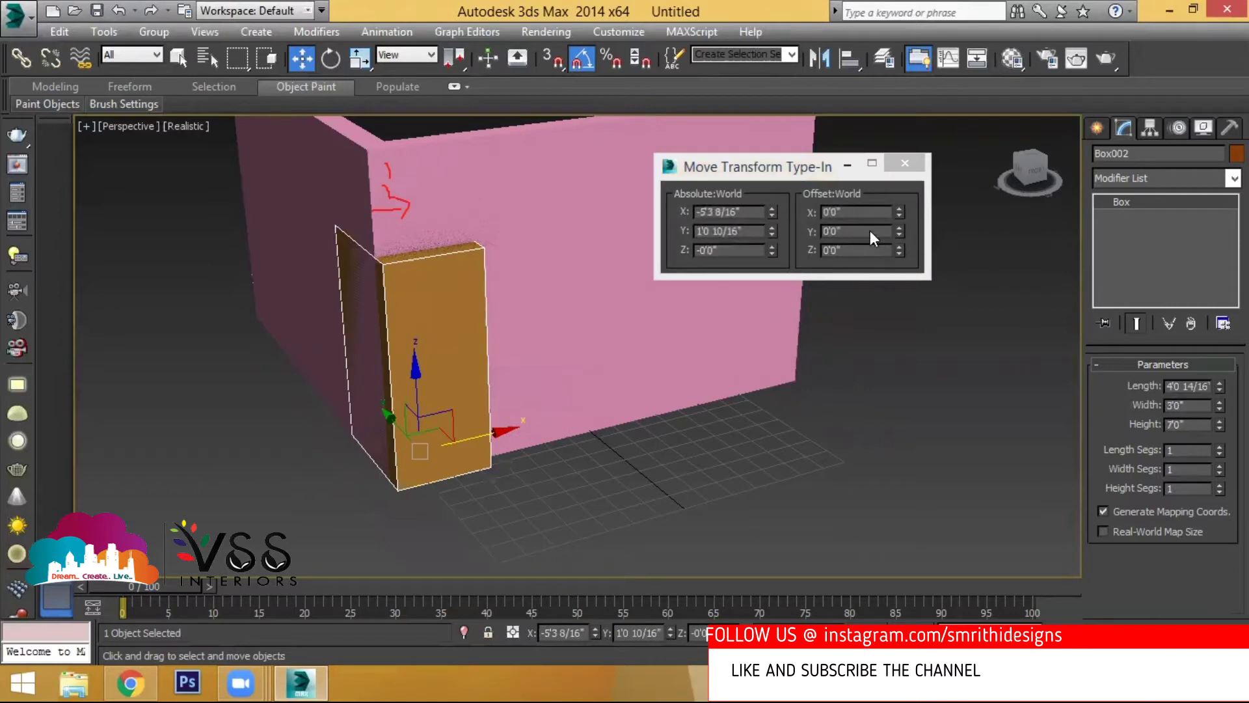
{"action": "double_click", "coordinate": [860, 210]}
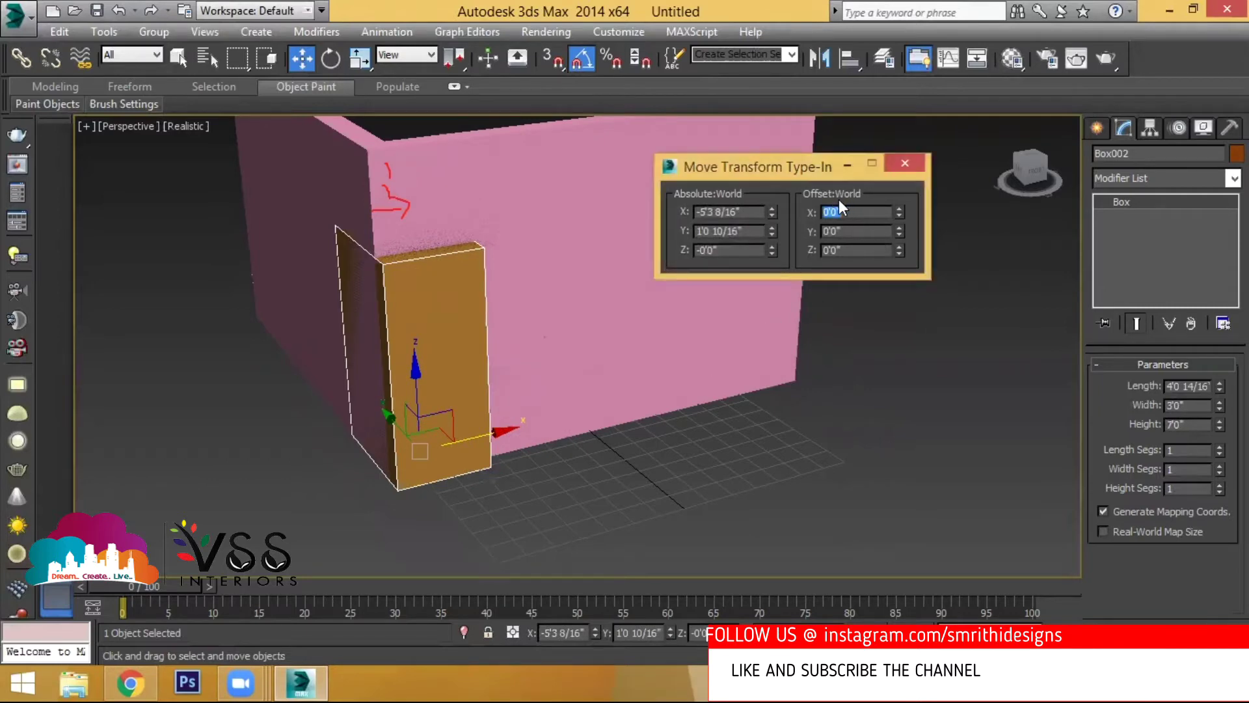
{"action": "type", "text": "1"}
{"action": "key", "text": "Return"}
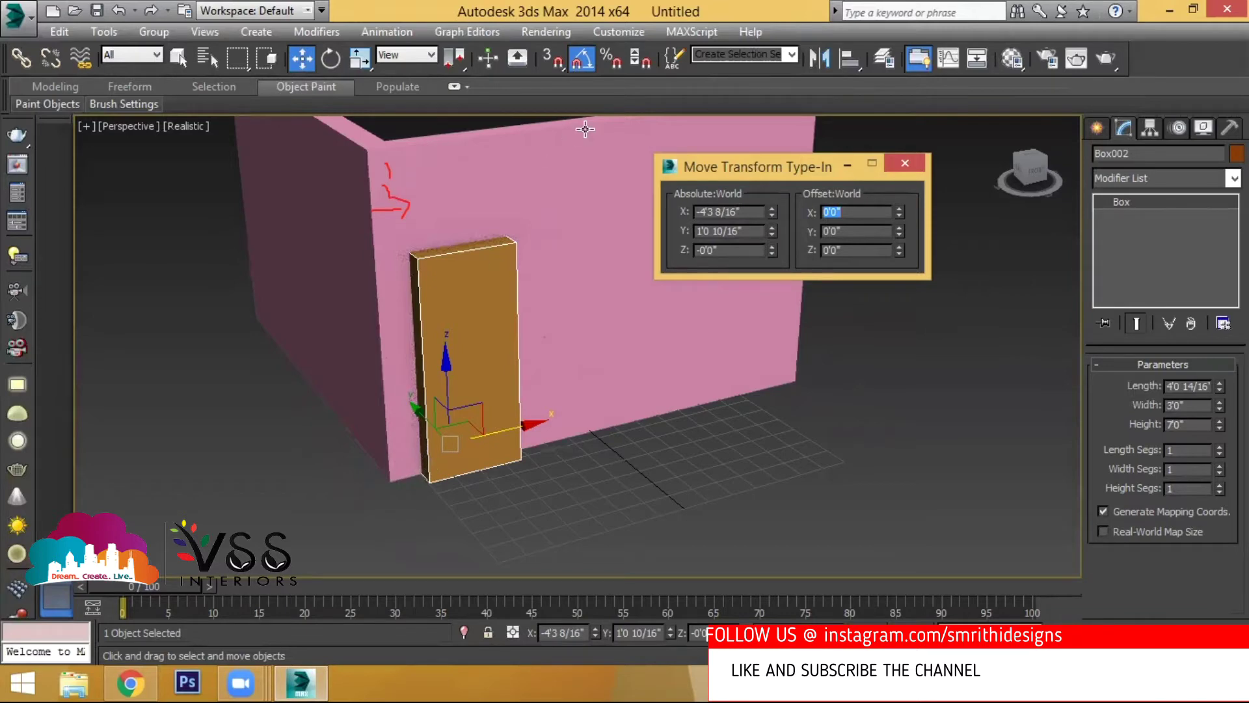
{"action": "left_click_drag", "start_coordinate": [388, 172], "coordinate": [390, 227]}
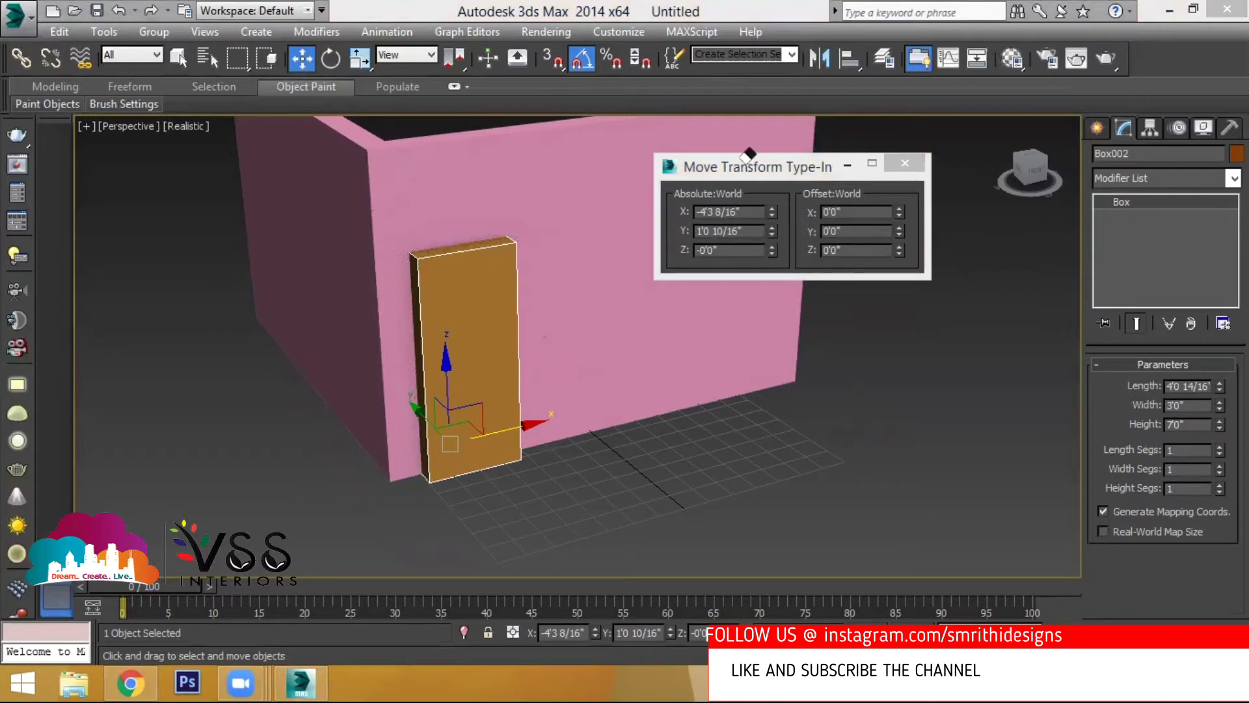
{"action": "left_click", "coordinate": [904, 163]}
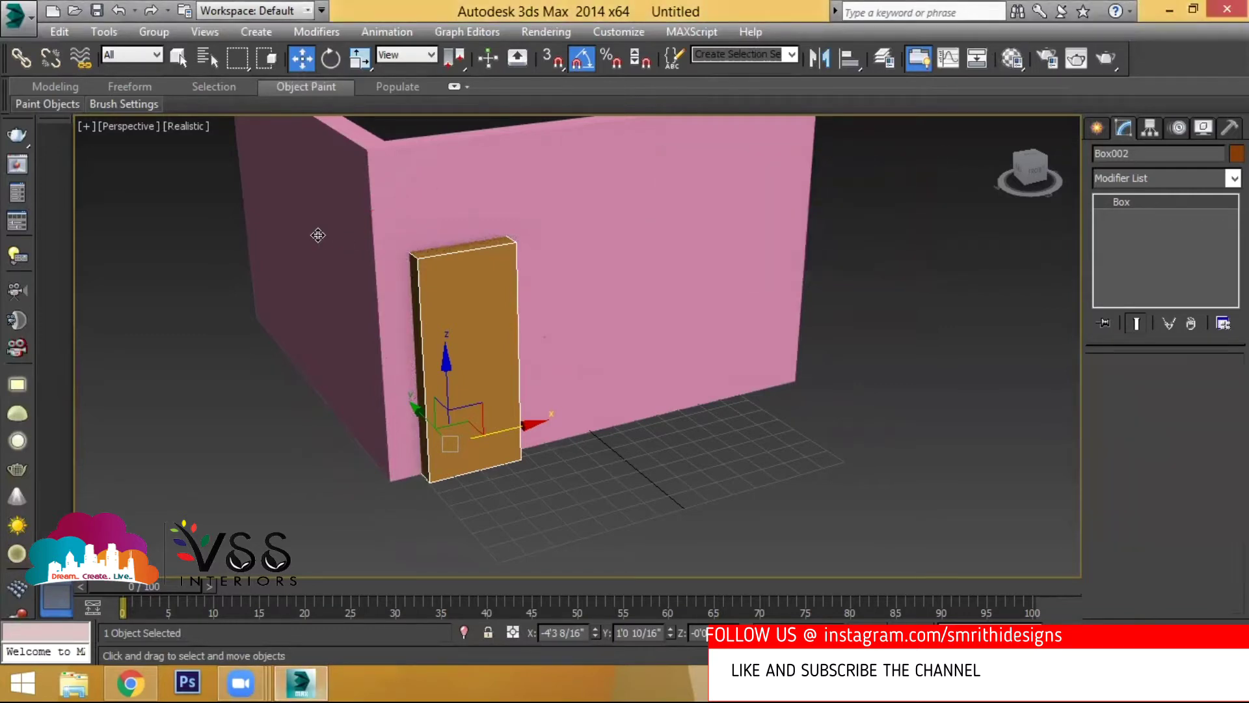
Delete the perpendicular side wall, keeping the original pink wall.
{"action": "left_click", "coordinate": [320, 233]}
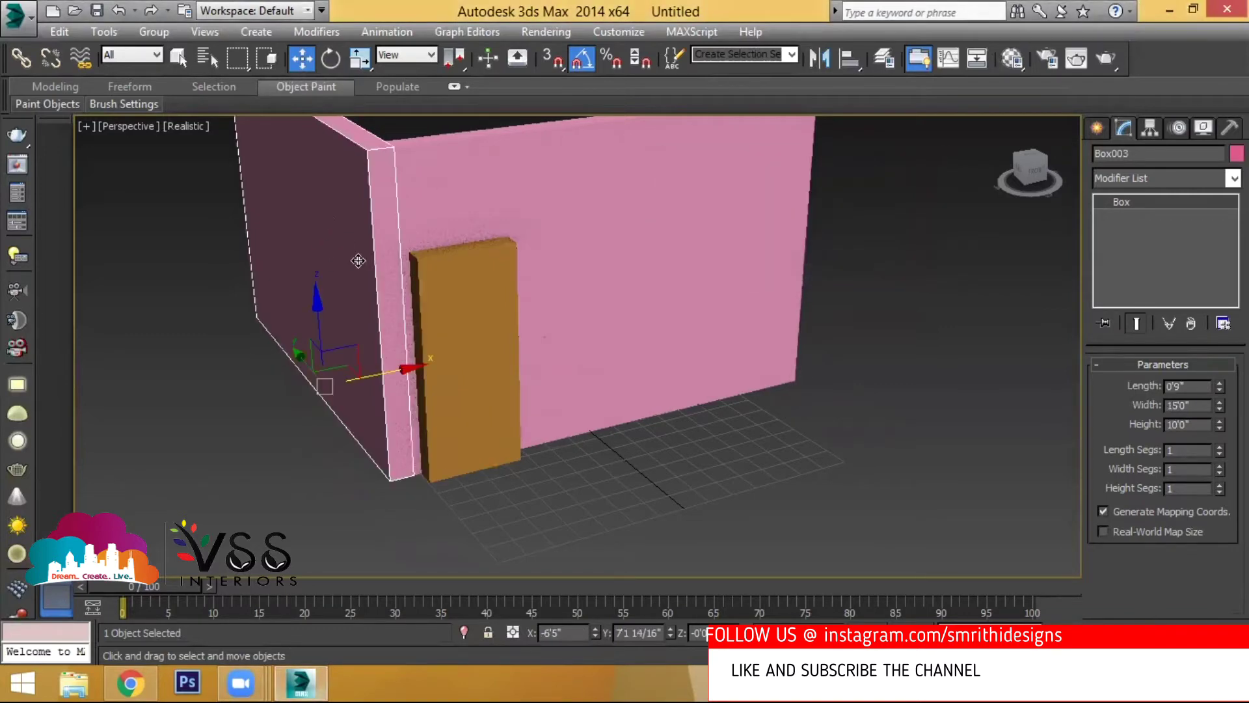
{"action": "left_click", "coordinate": [708, 284]}
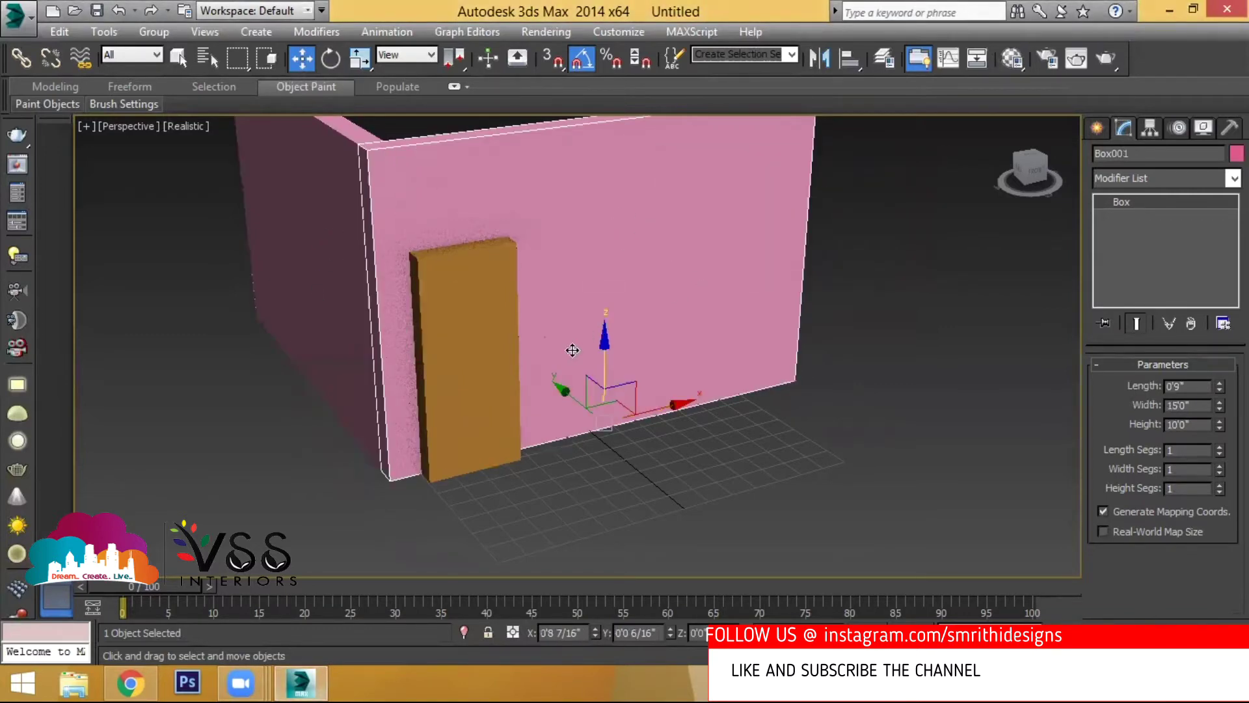
{"action": "left_click", "coordinate": [336, 337]}
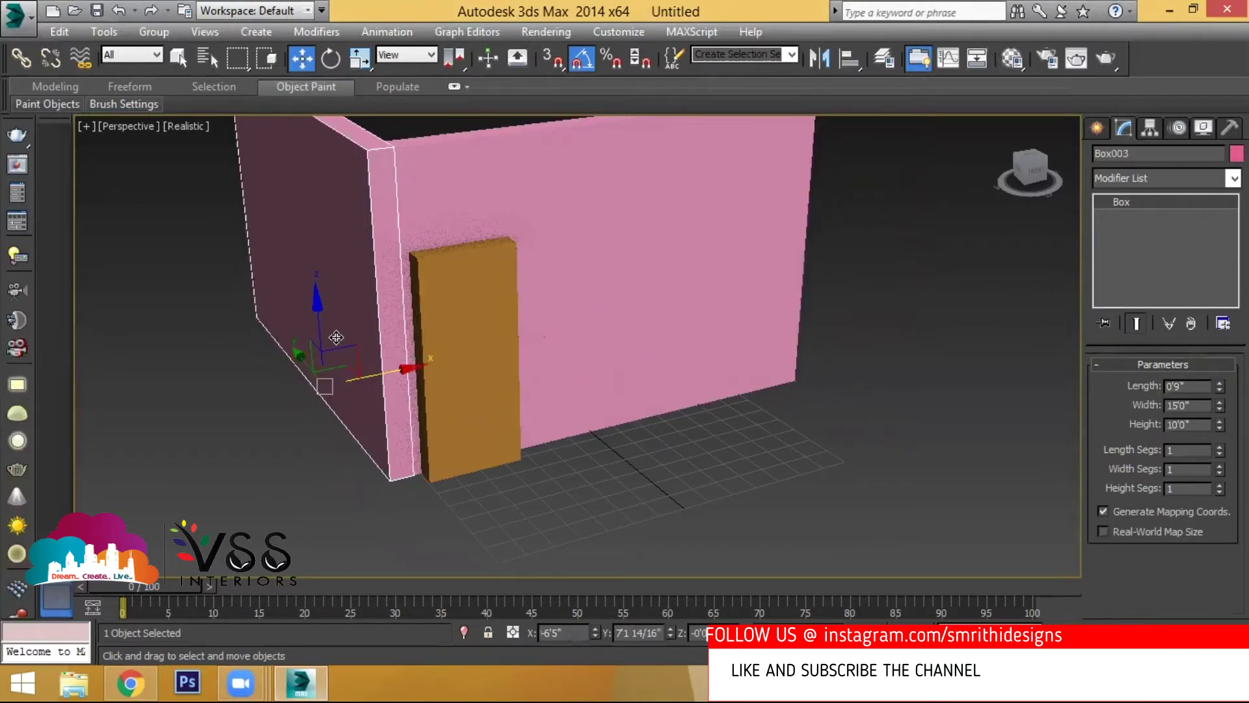
{"action": "key", "text": "Delete"}
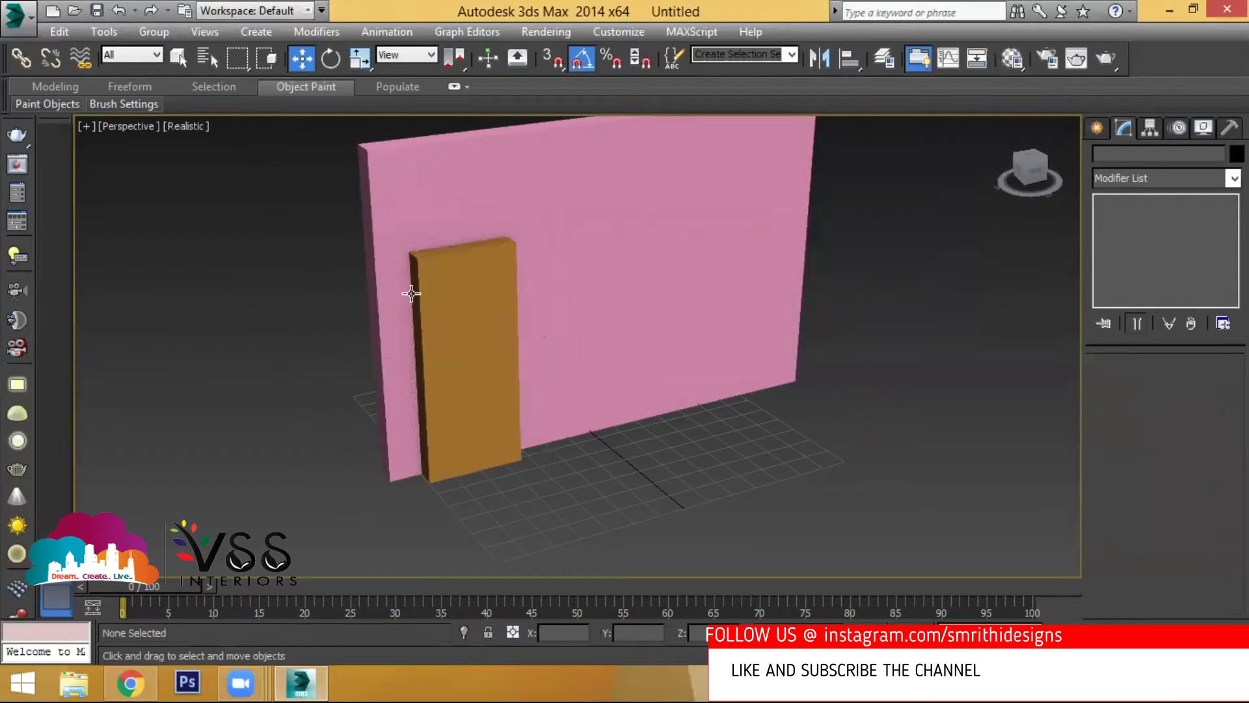
Clone the brown door box as one independent copy placed along X at about 0'2 12/16".
{"action": "left_click", "coordinate": [460, 326]}
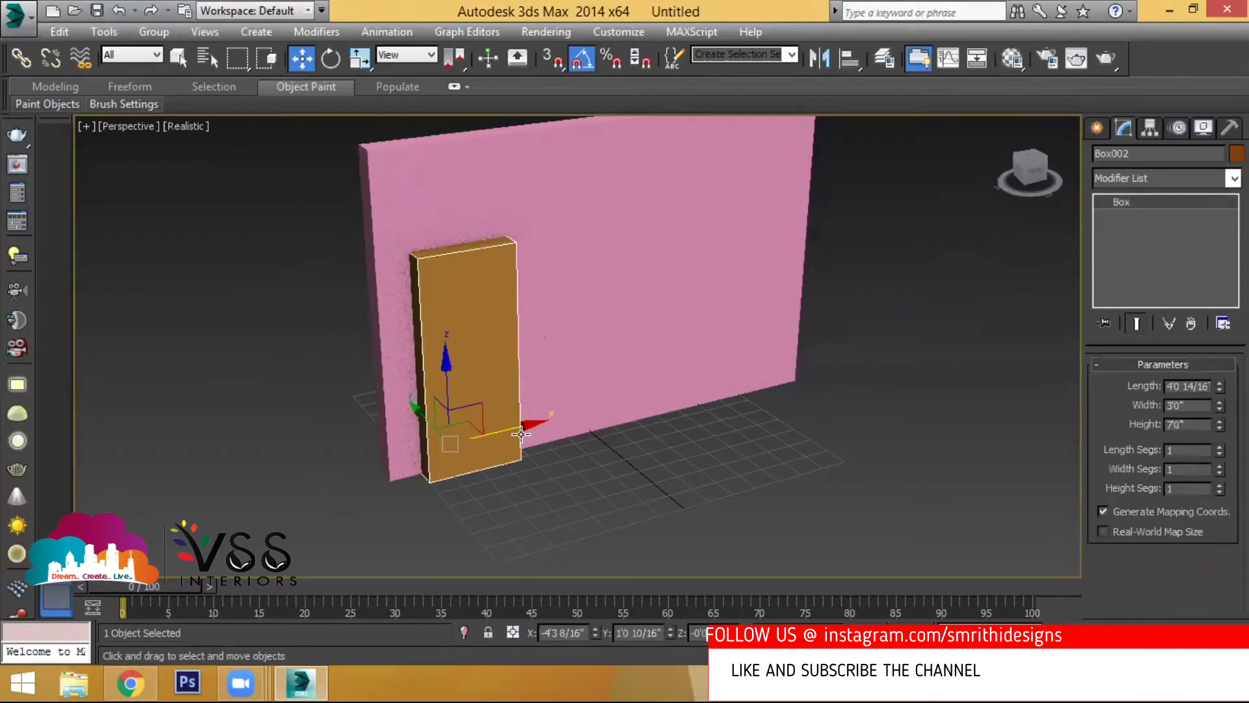
{"action": "left_click_drag", "start_coordinate": [549, 418], "coordinate": [592, 350], "text": "shift"}
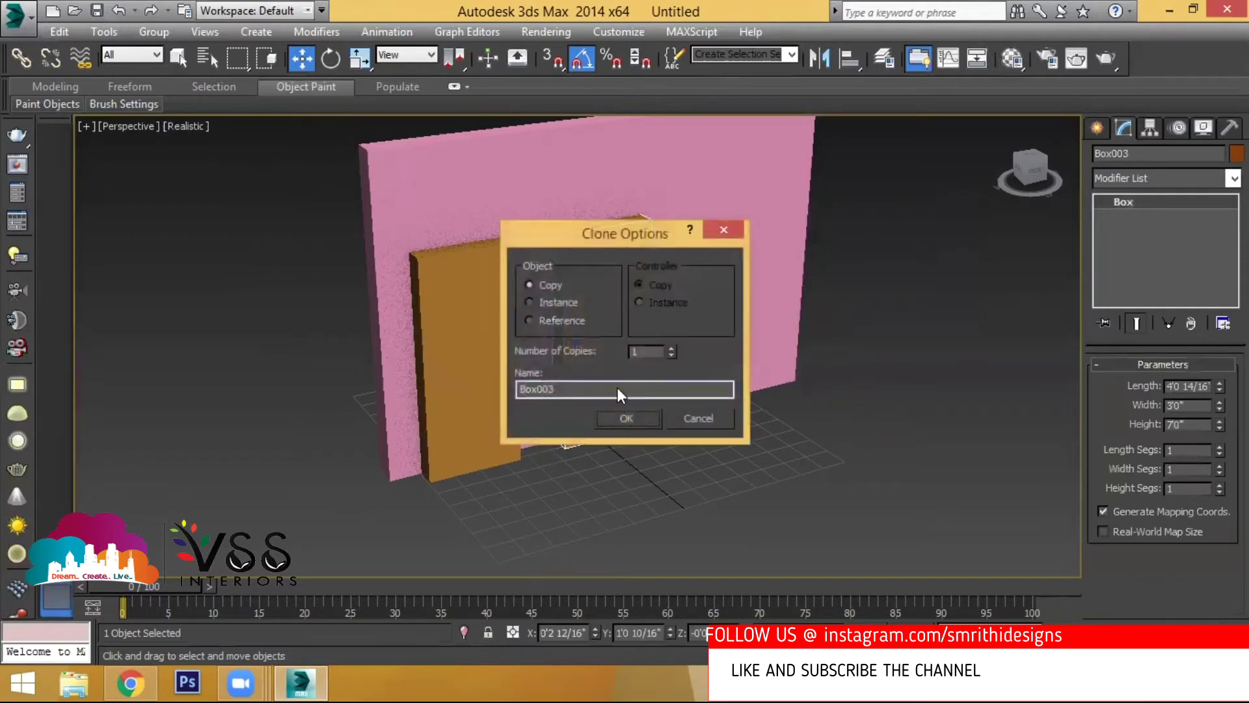
{"action": "left_click", "coordinate": [630, 420]}
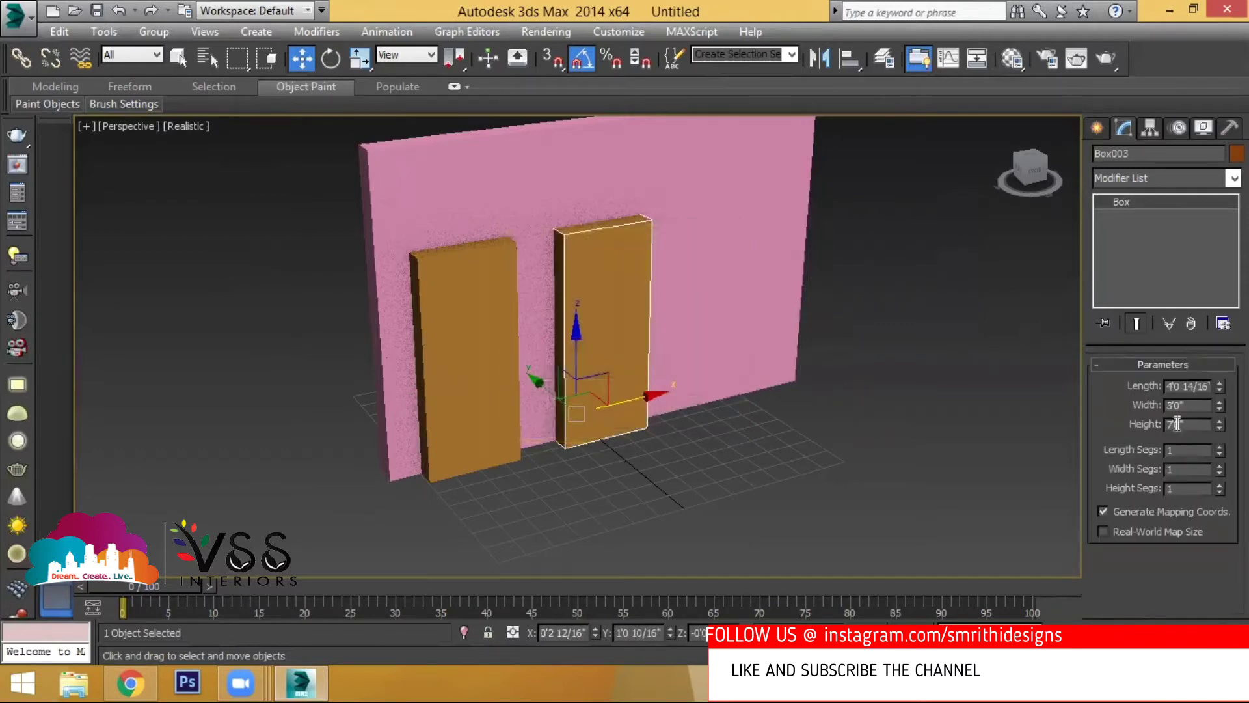
Resize the copied box to a window opening with a width of 4'0" and a height of 4'0".
{"action": "left_click_drag", "start_coordinate": [1196, 403], "coordinate": [1160, 403]}
{"action": "type", "text": "4"}
{"action": "key", "text": "Tab"}
{"action": "type", "text": "5"}
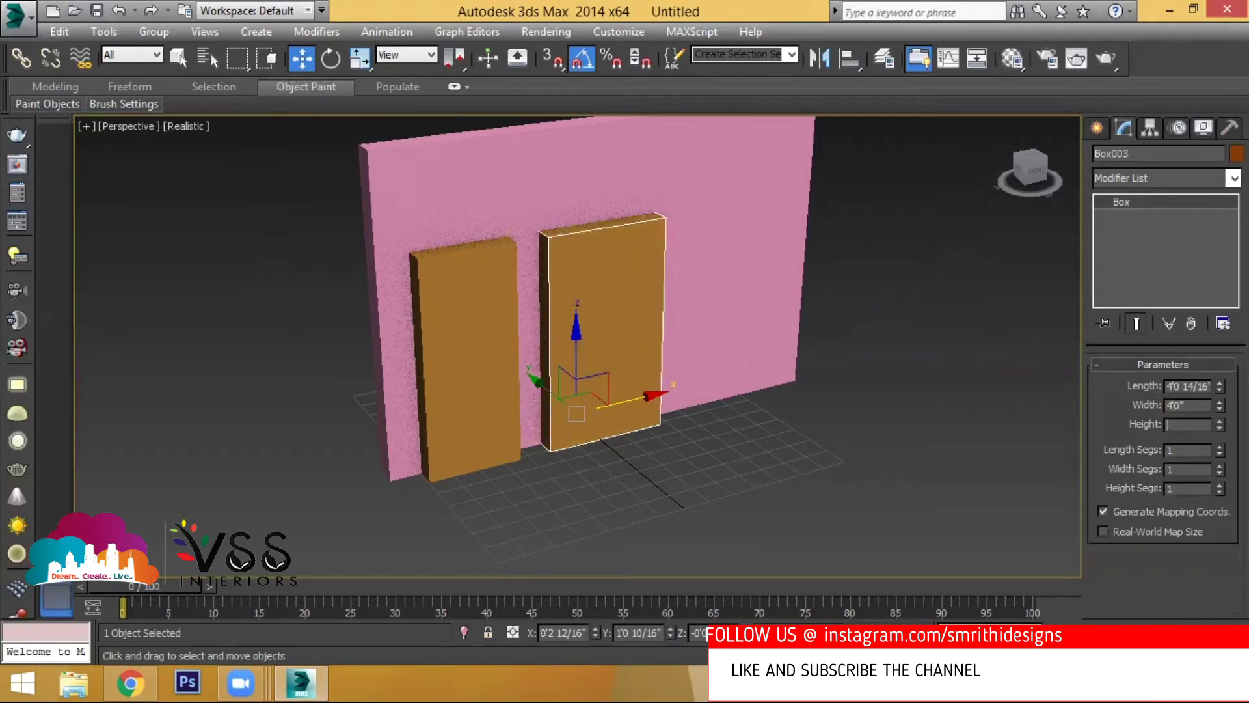
{"action": "type", "text": "4"}
{"action": "key", "text": "Return"}
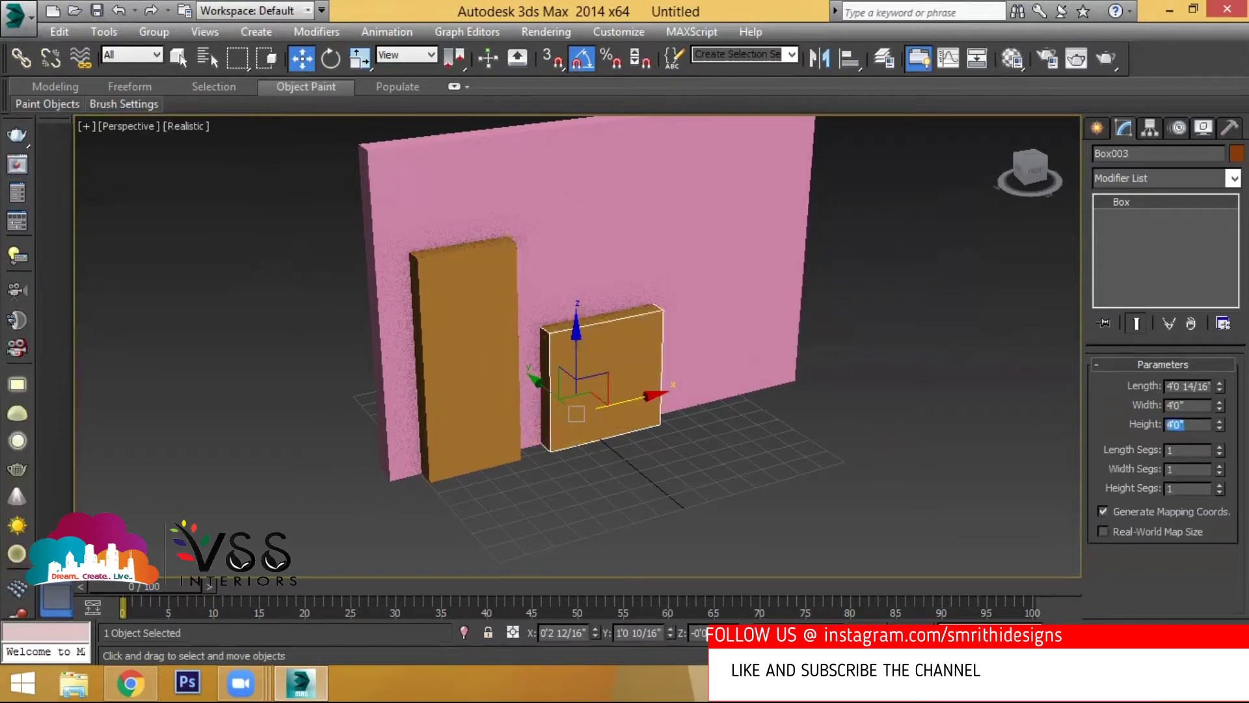
{"action": "type", "text": "5s"}
{"action": "left_click_drag", "start_coordinate": [553, 336], "coordinate": [517, 241]}
{"action": "key", "text": "s"}
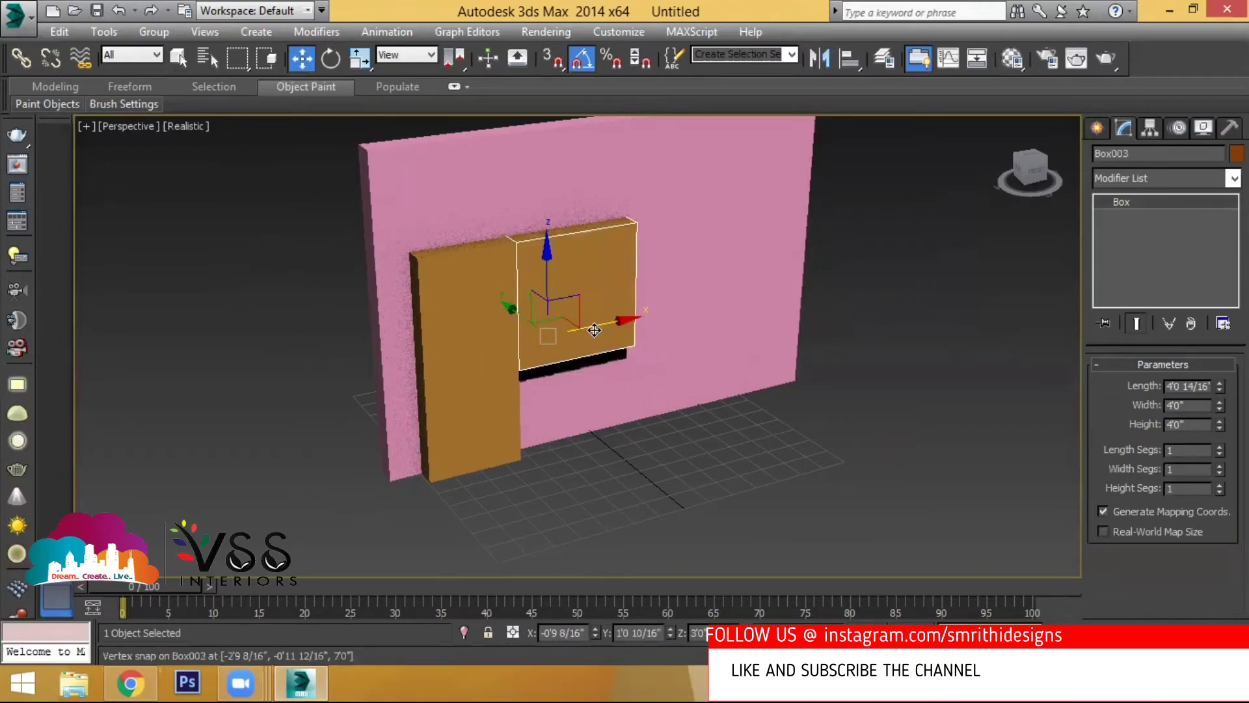
{"action": "left_click_drag", "start_coordinate": [593, 327], "coordinate": [625, 318]}
{"action": "key", "text": "ctrl+z"}
{"action": "key", "text": "ctrl+z"}
Align the window box's top corner with the door box's top corner using 3D snapping, then shift it about 1' clear along X unsnapped.
{"action": "key", "text": "s"}
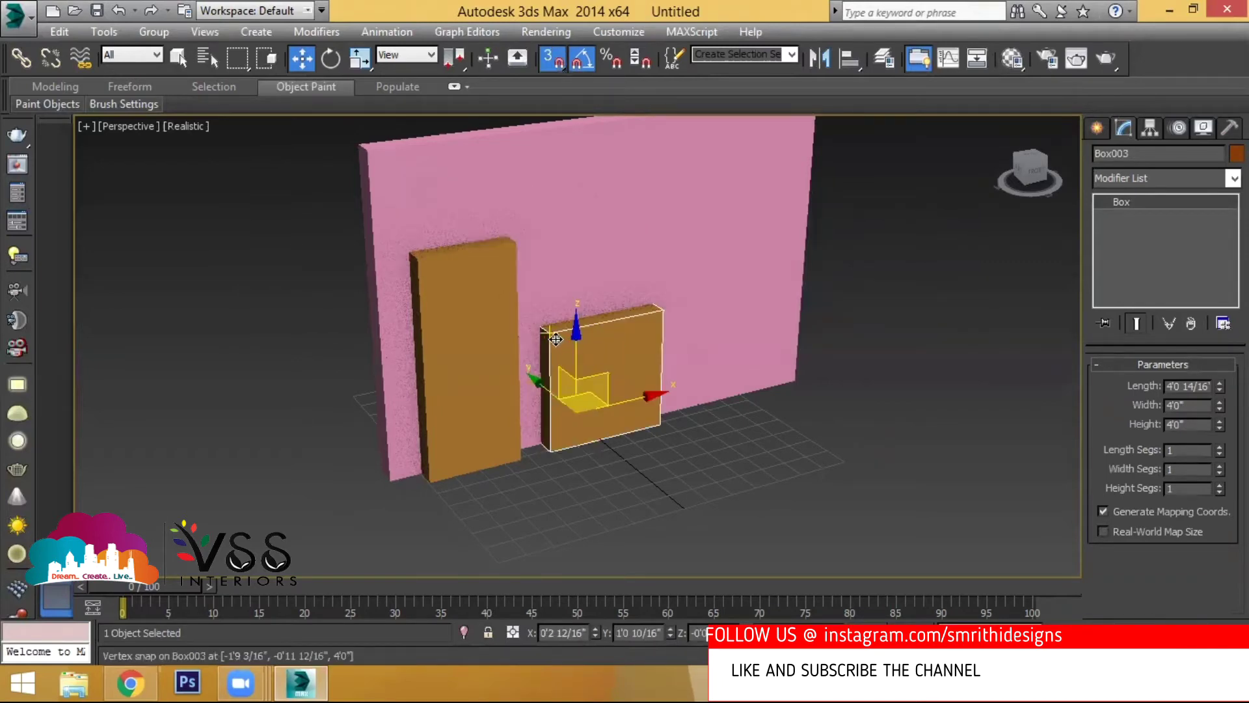
{"action": "left_click_drag", "start_coordinate": [555, 336], "coordinate": [520, 247]}
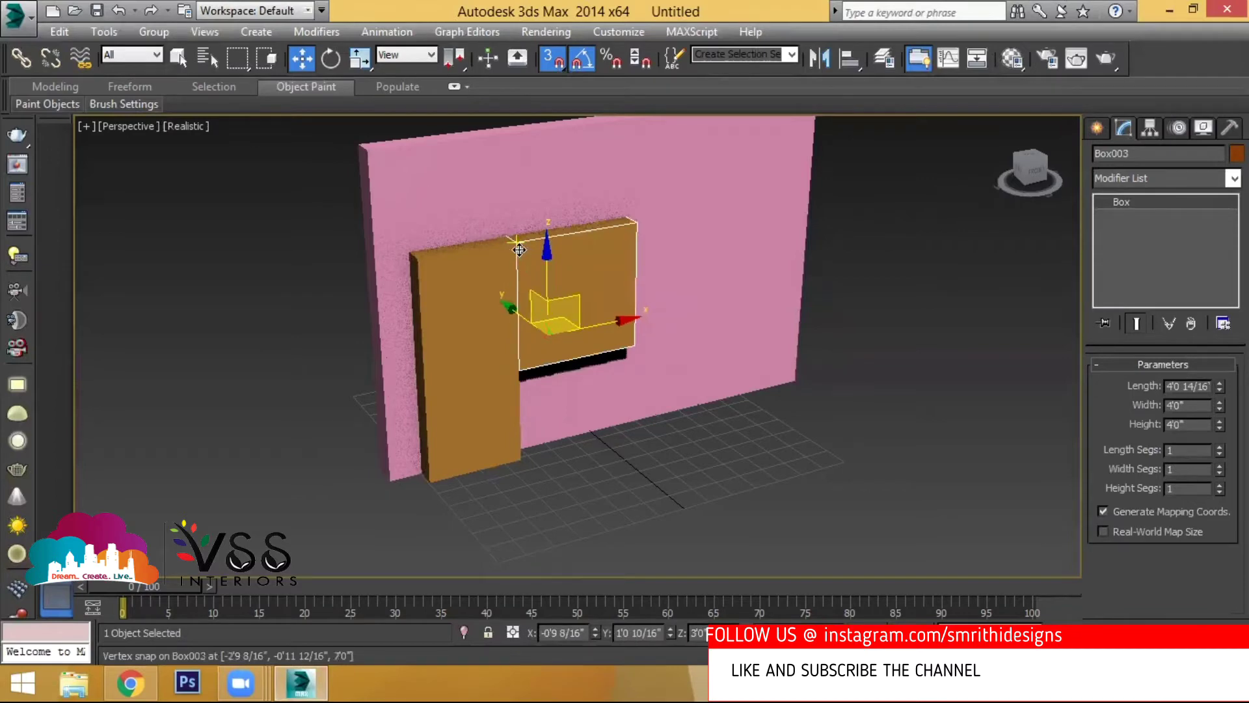
{"action": "key", "text": "s"}
{"action": "left_click_drag", "start_coordinate": [592, 327], "coordinate": [623, 324]}
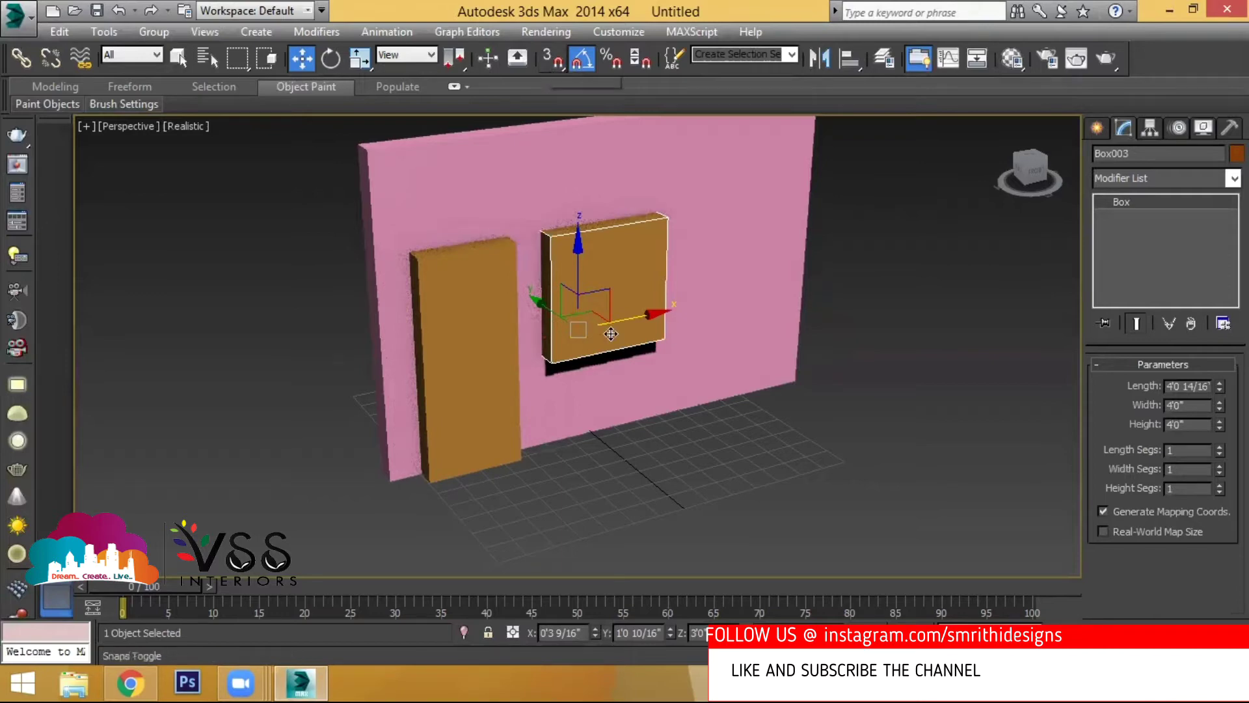
Clone the window box as one independent copy near the wall's far end, at about 5'6 8/16" along X, and deselect it.
{"action": "left_click_drag", "start_coordinate": [627, 318], "coordinate": [766, 284], "text": "shift"}
{"action": "left_click", "coordinate": [643, 415]}
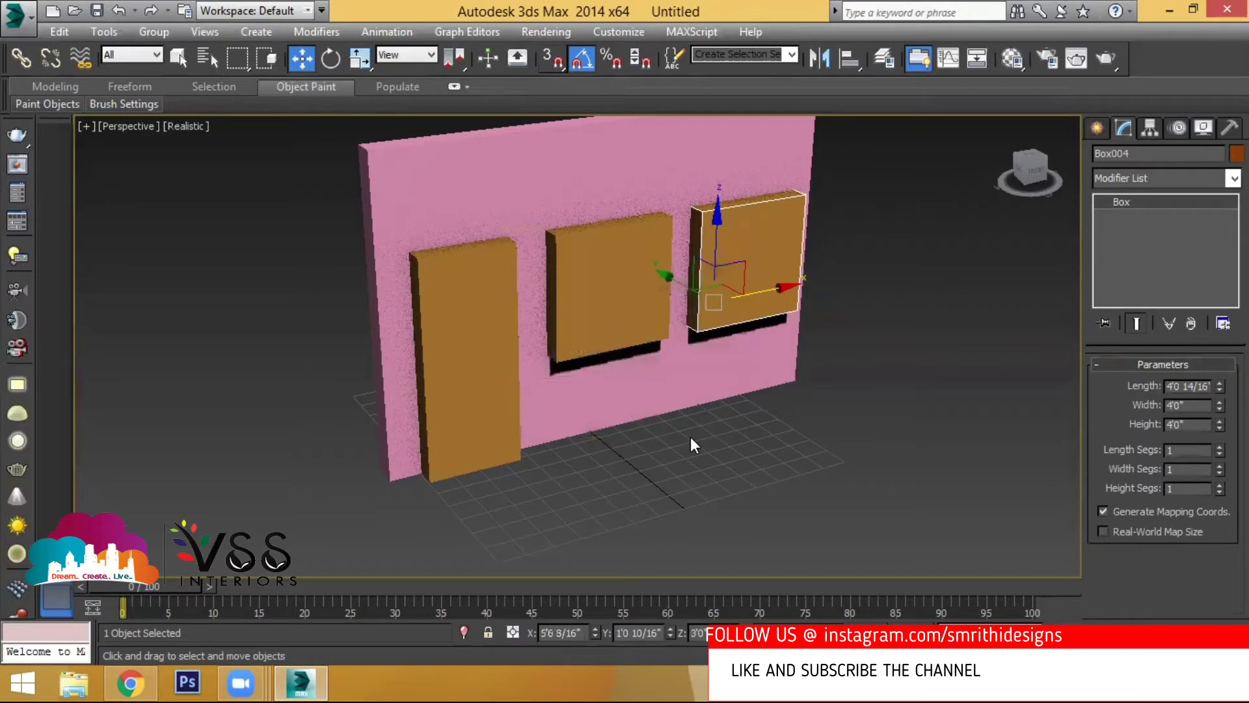
{"action": "left_click", "coordinate": [763, 486]}
Examine the wall, the door box and both window boxes from several sides to check that the boxes pass through the wall.
{"action": "middle_click_drag", "start_coordinate": [763, 486], "coordinate": [557, 446], "text": "alt"}
{"action": "middle_click_drag", "start_coordinate": [705, 426], "coordinate": [502, 453], "text": "alt"}
{"action": "middle_click_drag", "start_coordinate": [530, 342], "coordinate": [581, 338], "text": "alt"}
{"action": "left_click", "coordinate": [514, 354]}
{"action": "left_click", "coordinate": [628, 288]}
{"action": "left_click", "coordinate": [768, 246]}
{"action": "middle_click_drag", "start_coordinate": [474, 407], "coordinate": [677, 397], "text": "alt"}
{"action": "left_click", "coordinate": [790, 256]}
{"action": "middle_click_drag", "start_coordinate": [790, 309], "coordinate": [534, 361], "text": "alt"}
{"action": "left_click", "coordinate": [618, 293]}
{"action": "left_click", "coordinate": [725, 288]}
{"action": "left_click", "coordinate": [523, 193]}
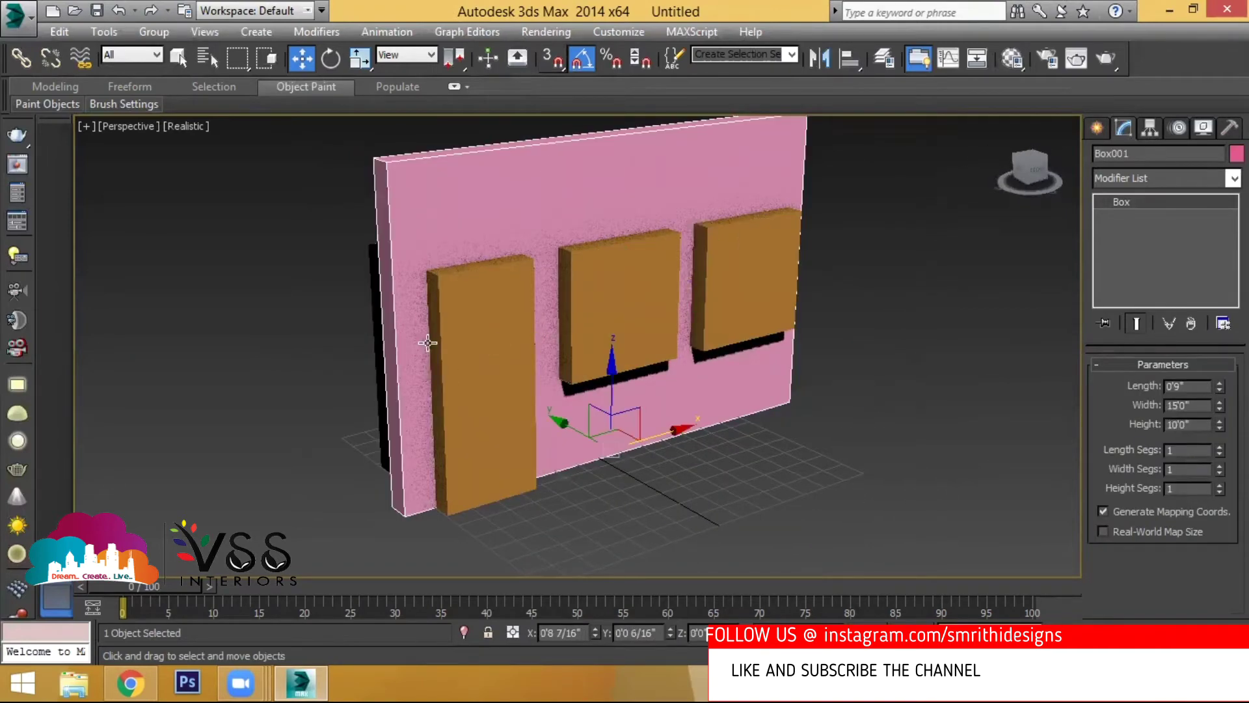
{"action": "middle_click_drag", "start_coordinate": [455, 338], "coordinate": [553, 357], "text": "alt"}
{"action": "middle_click_drag", "start_coordinate": [457, 359], "coordinate": [514, 450], "text": "alt"}
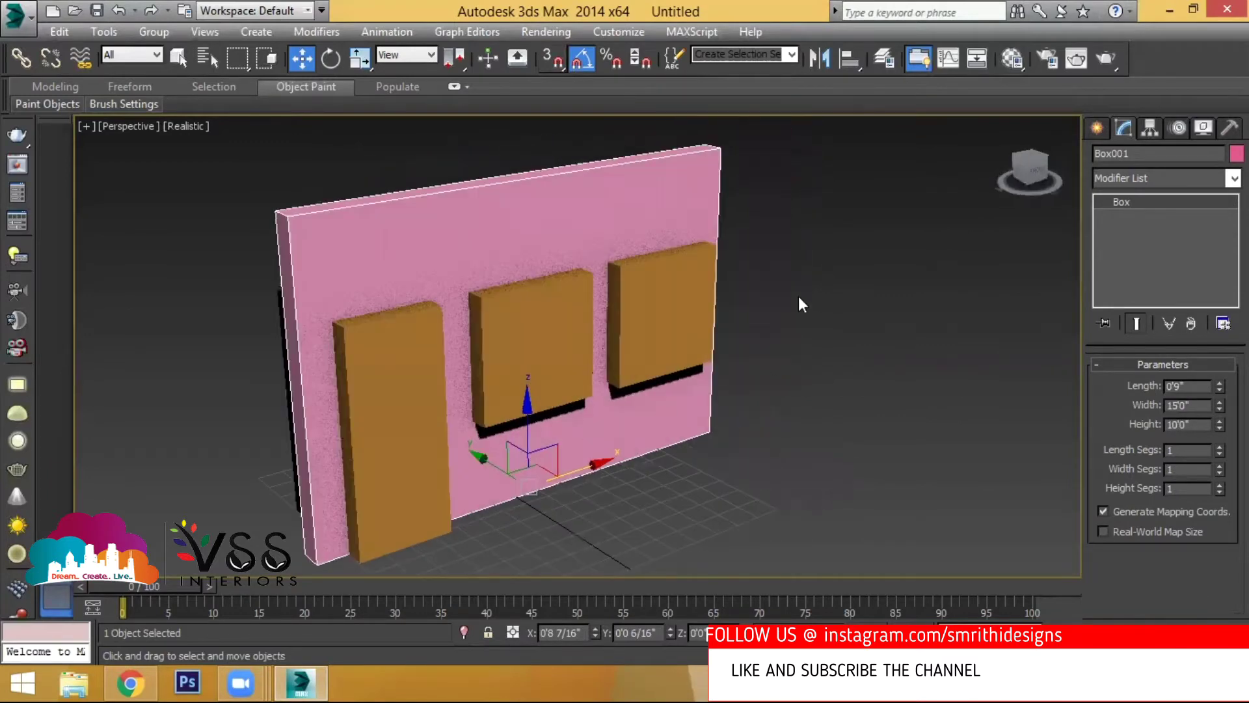
{"action": "left_click", "coordinate": [801, 289]}
{"action": "left_click", "coordinate": [351, 208]}
{"action": "left_click", "coordinate": [415, 353]}
{"action": "left_click", "coordinate": [482, 321]}
{"action": "left_click", "coordinate": [695, 295]}
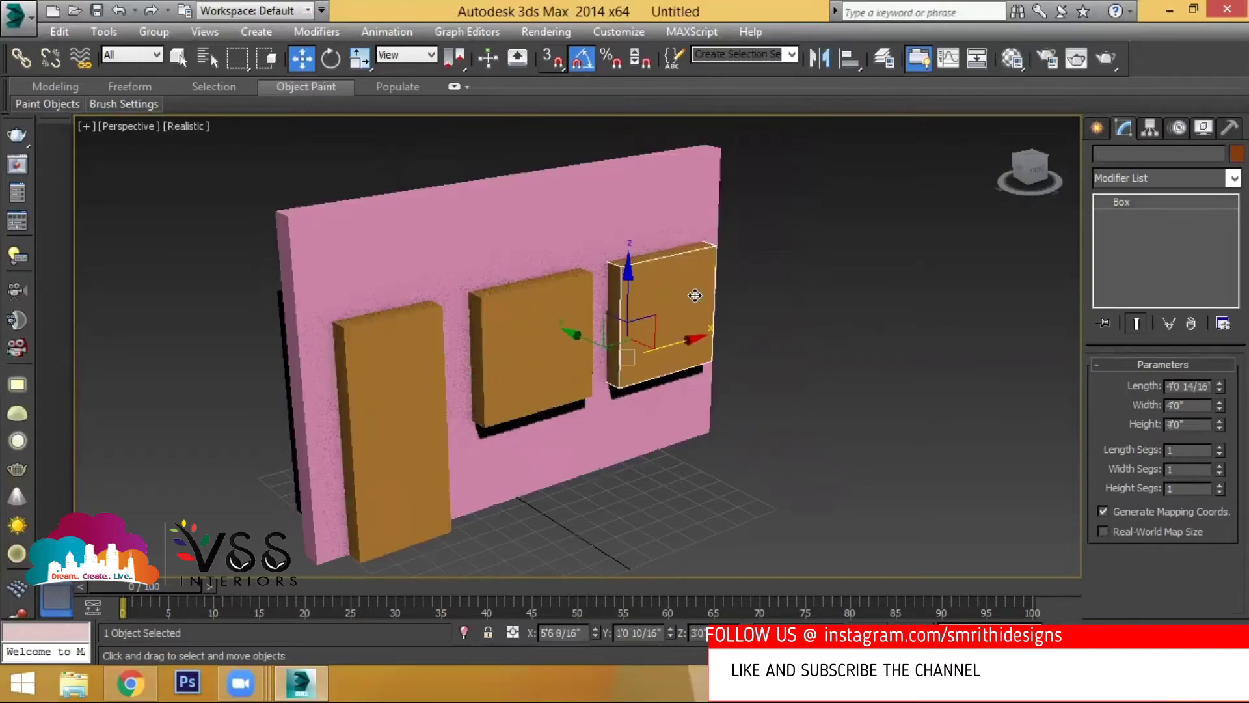
Subtract the door box and both window boxes from the 15' by 10' wall with a ProBoolean compound object.
{"action": "left_click", "coordinate": [409, 216]}
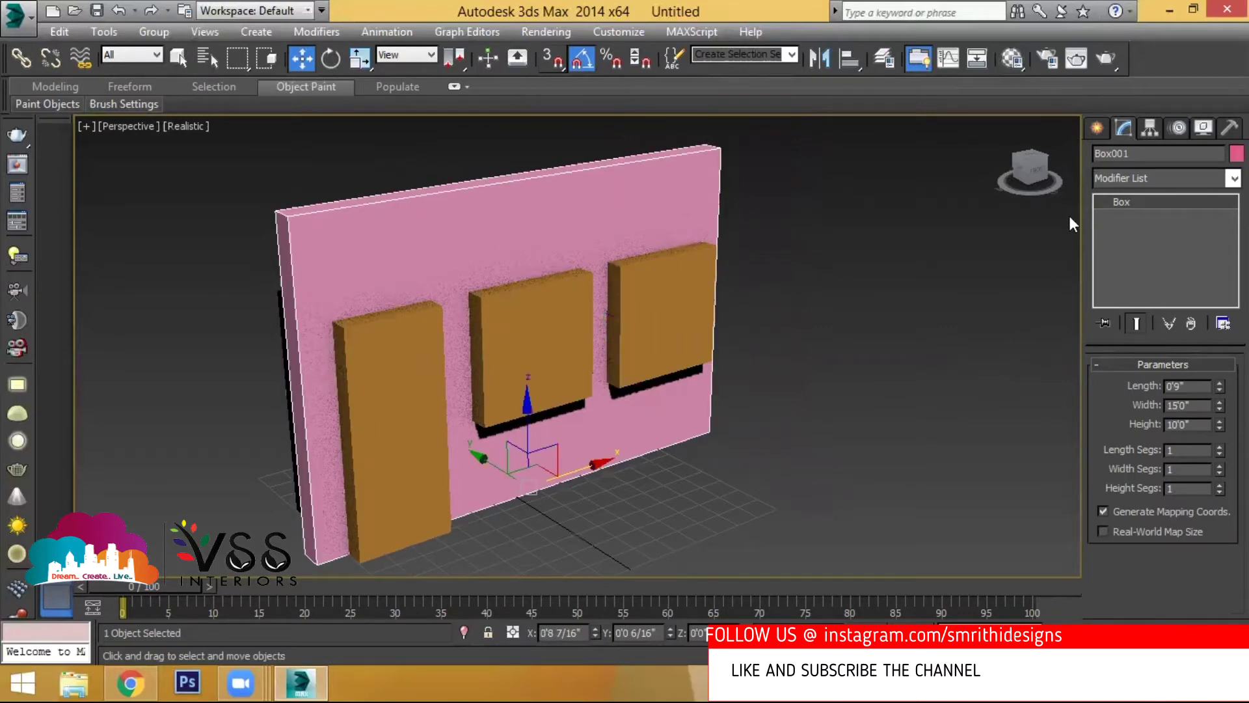
{"action": "left_click", "coordinate": [1097, 130]}
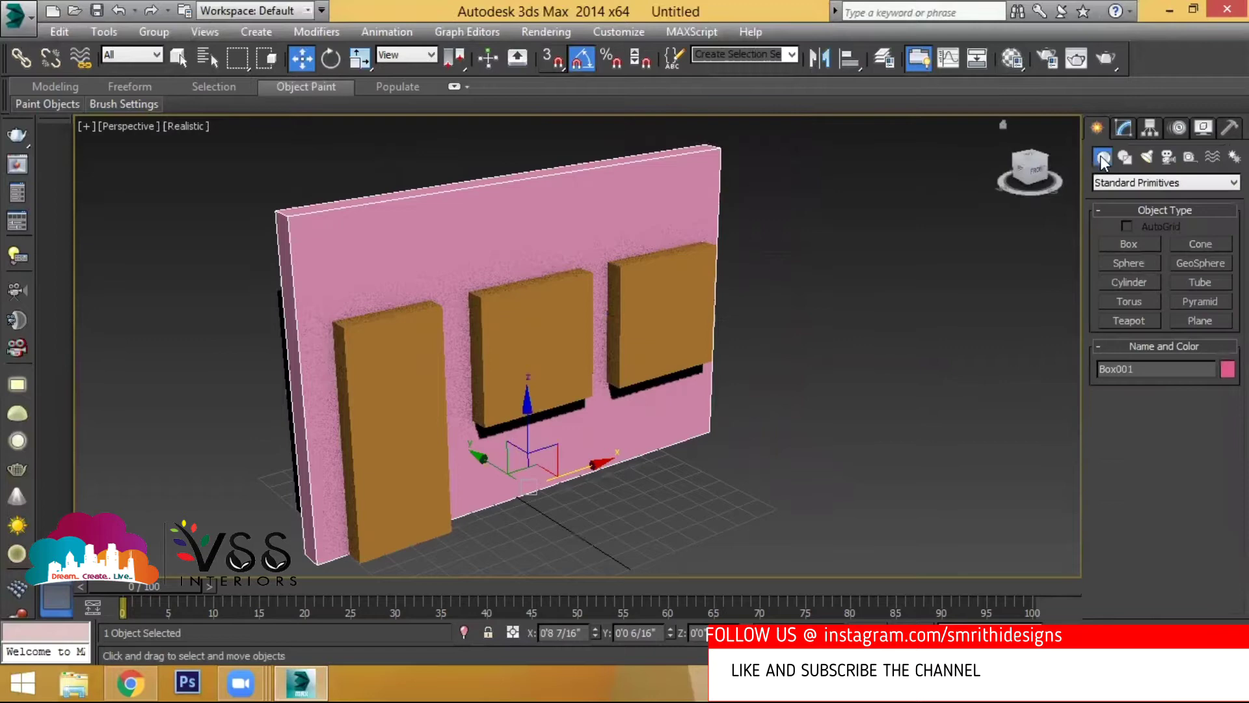
{"action": "left_click", "coordinate": [1110, 181]}
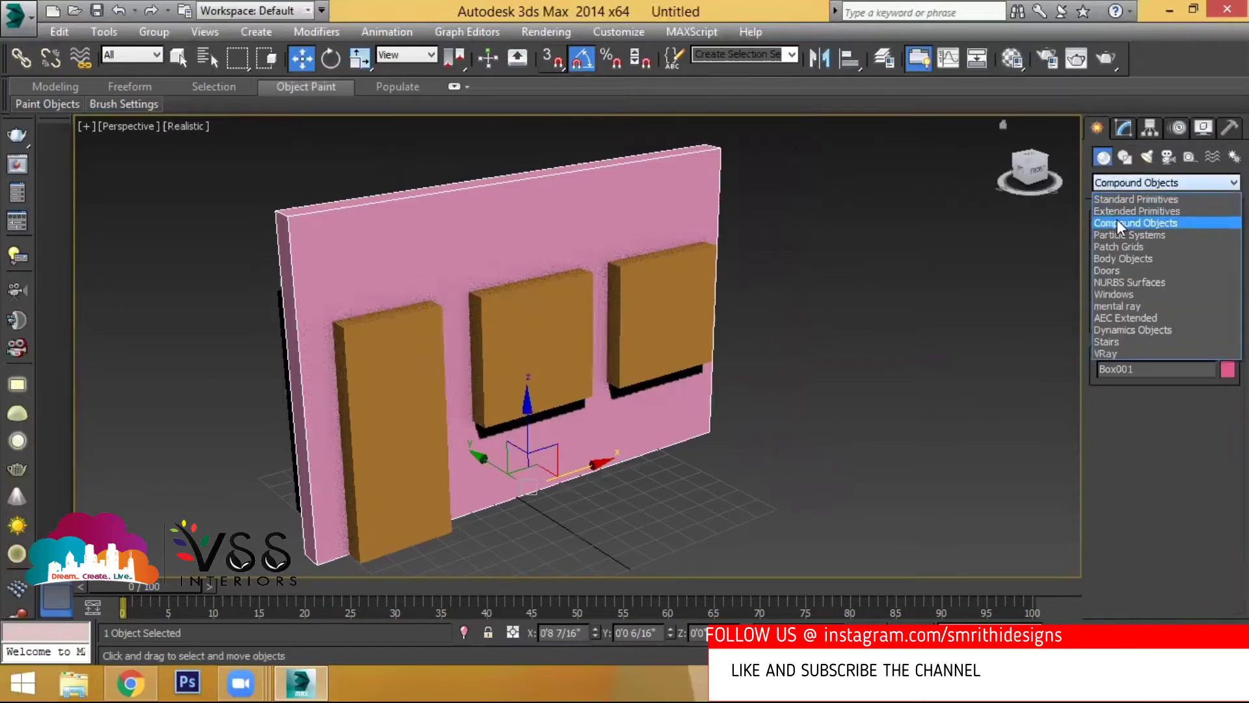
{"action": "left_click", "coordinate": [1193, 225]}
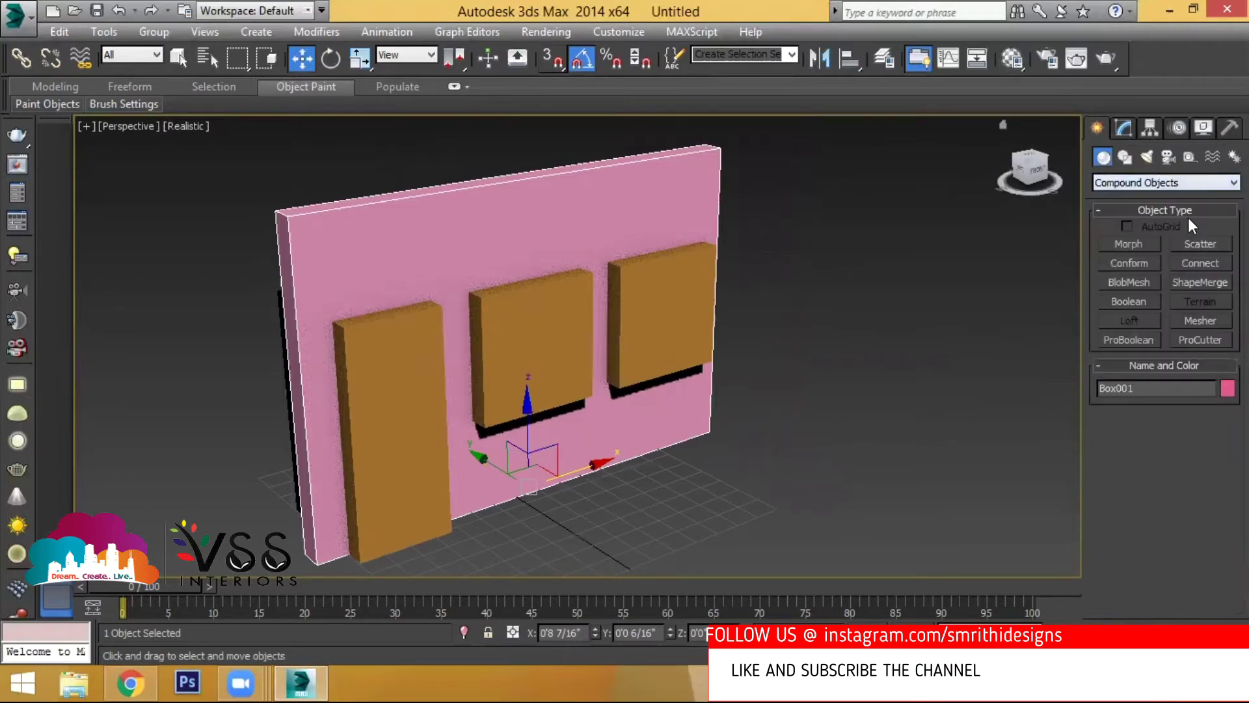
{"action": "left_click", "coordinate": [1133, 340]}
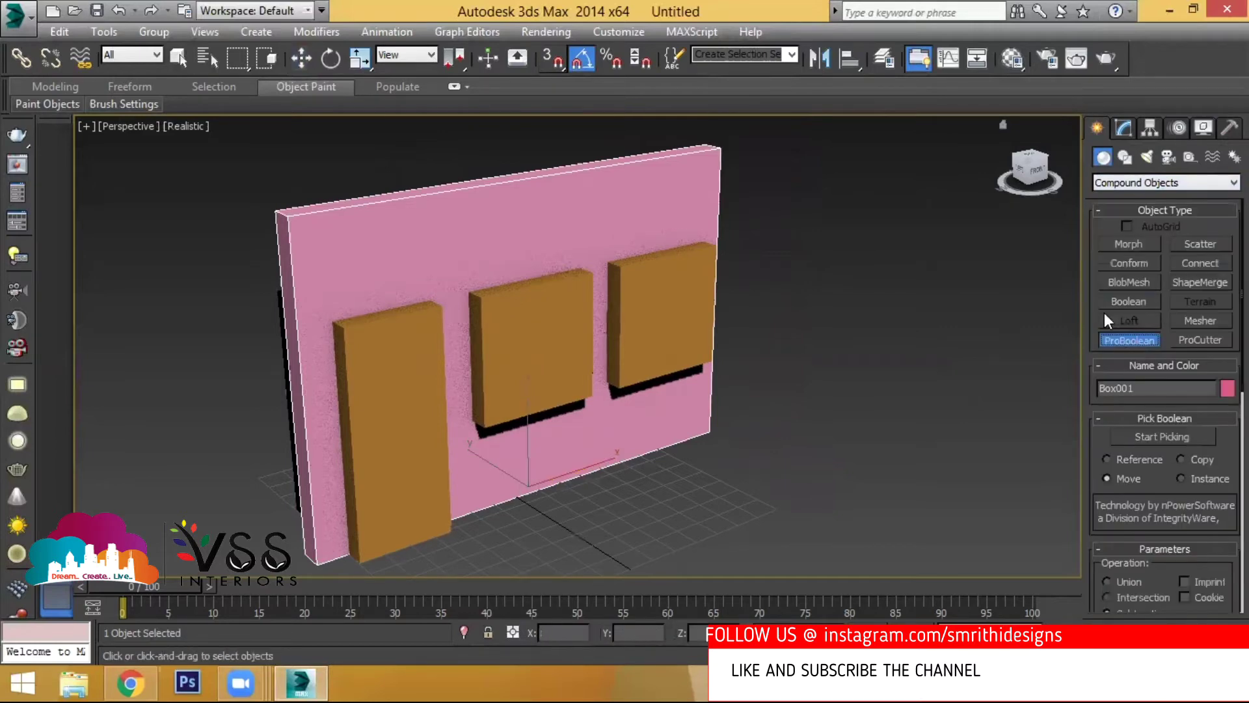
{"action": "scroll", "coordinate": [1152, 571], "scroll_direction": "down", "scroll_amount": 4}
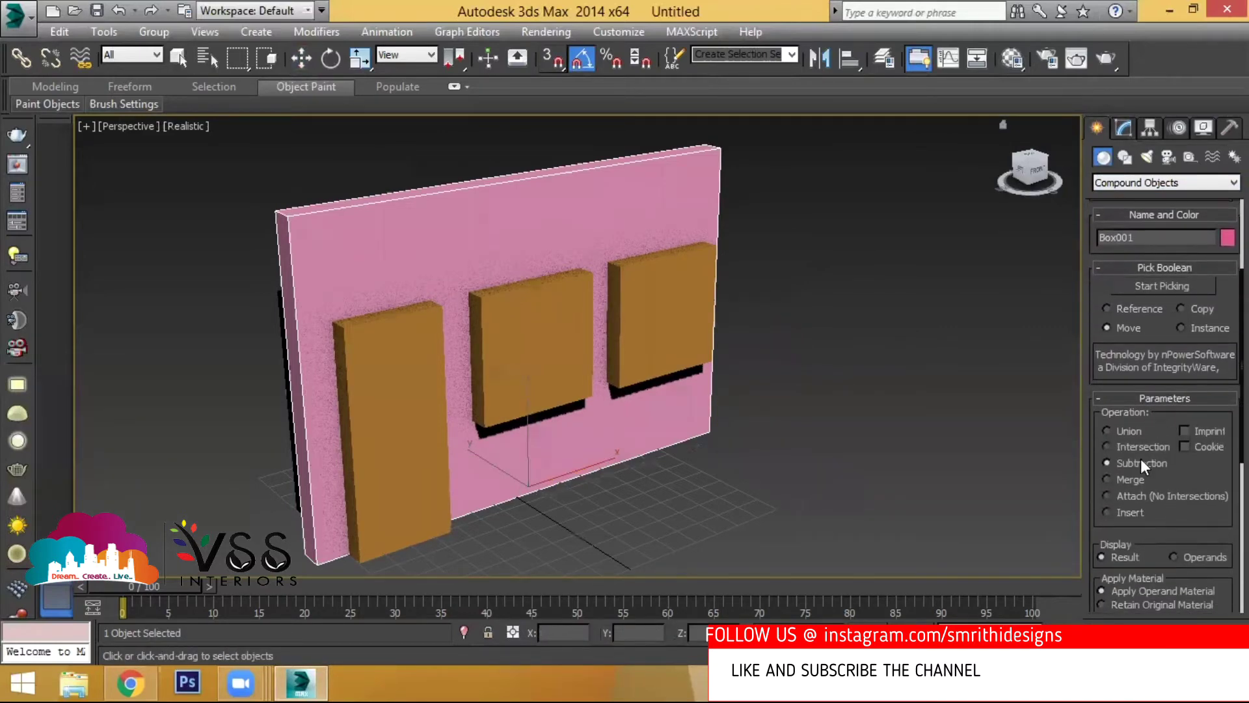
{"action": "left_click", "coordinate": [1150, 288]}
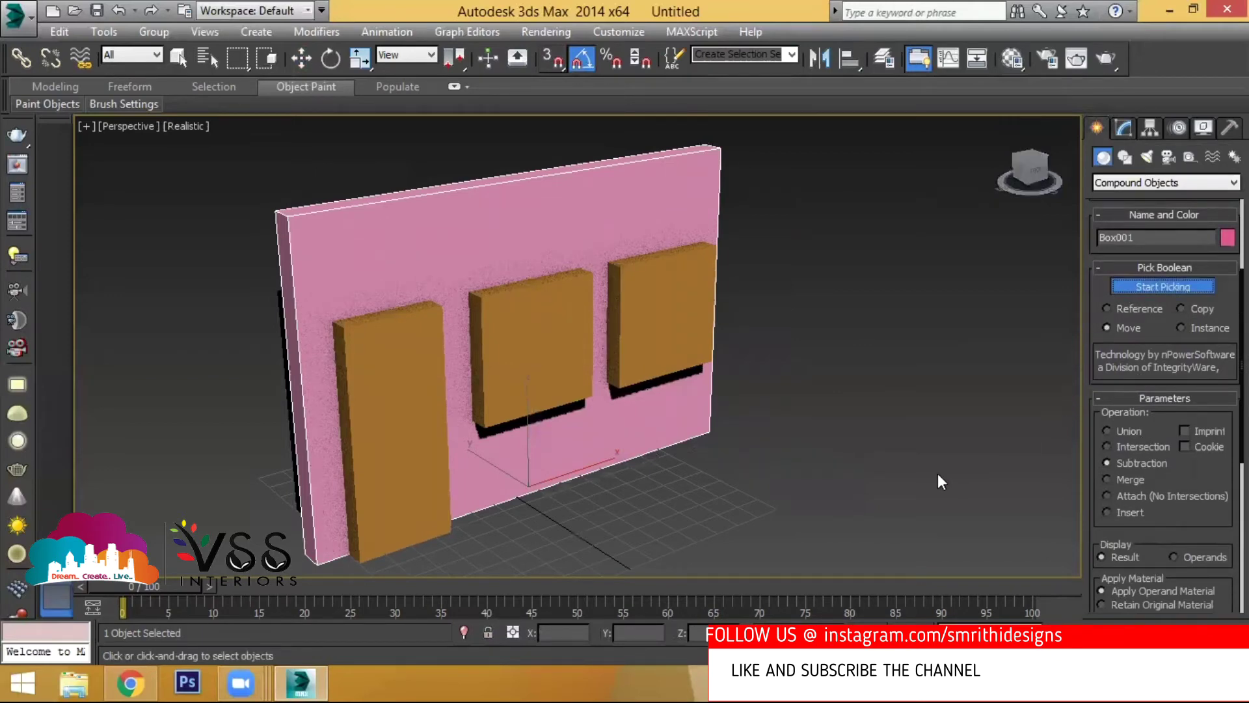
{"action": "left_click", "coordinate": [412, 376]}
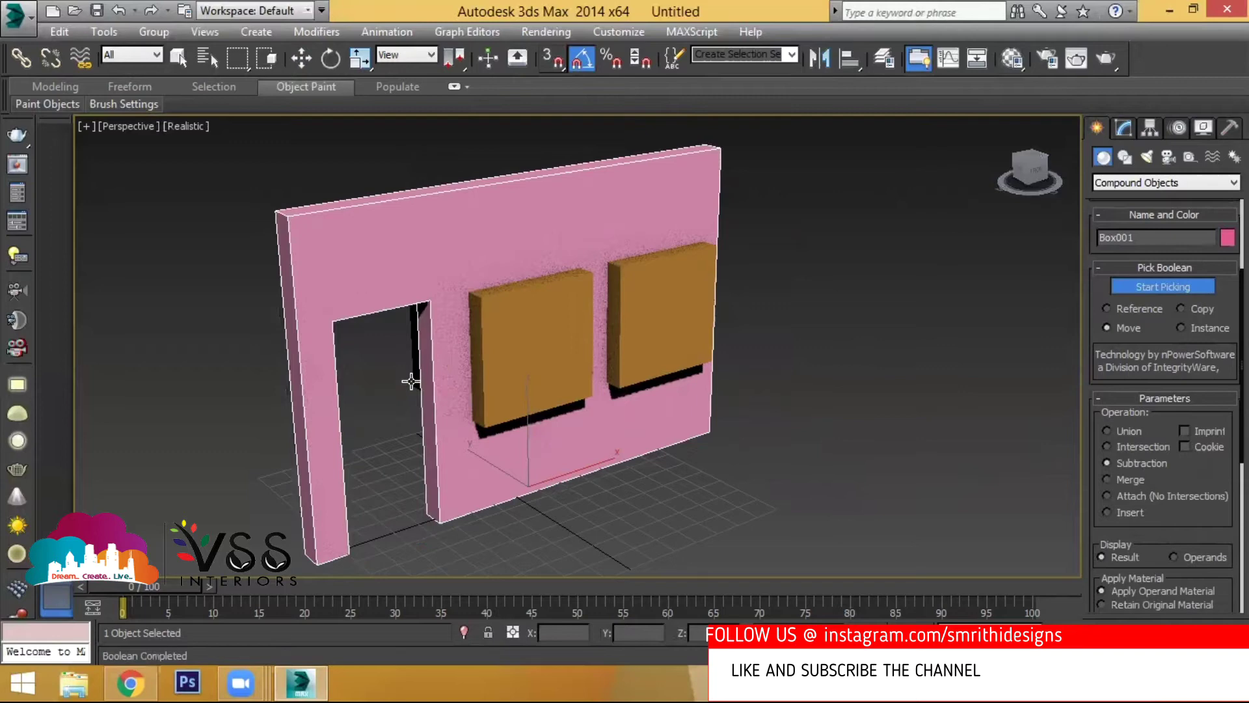
{"action": "left_click", "coordinate": [534, 343]}
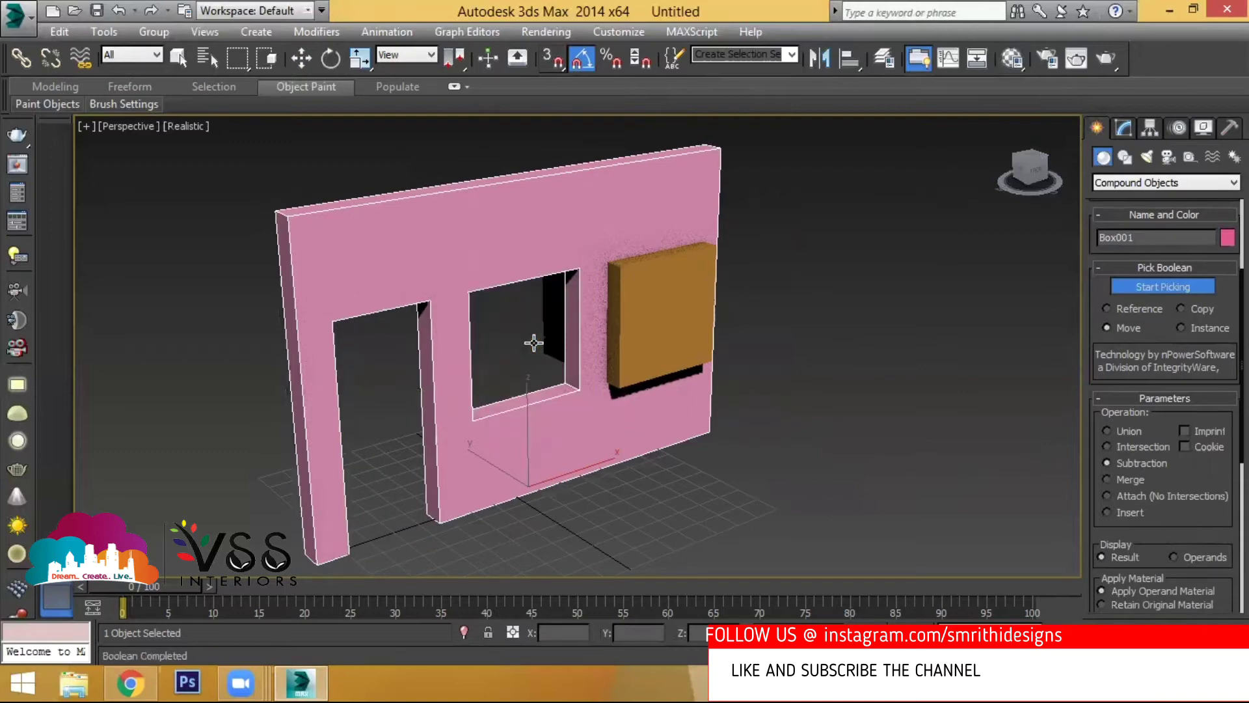
{"action": "left_click", "coordinate": [667, 306]}
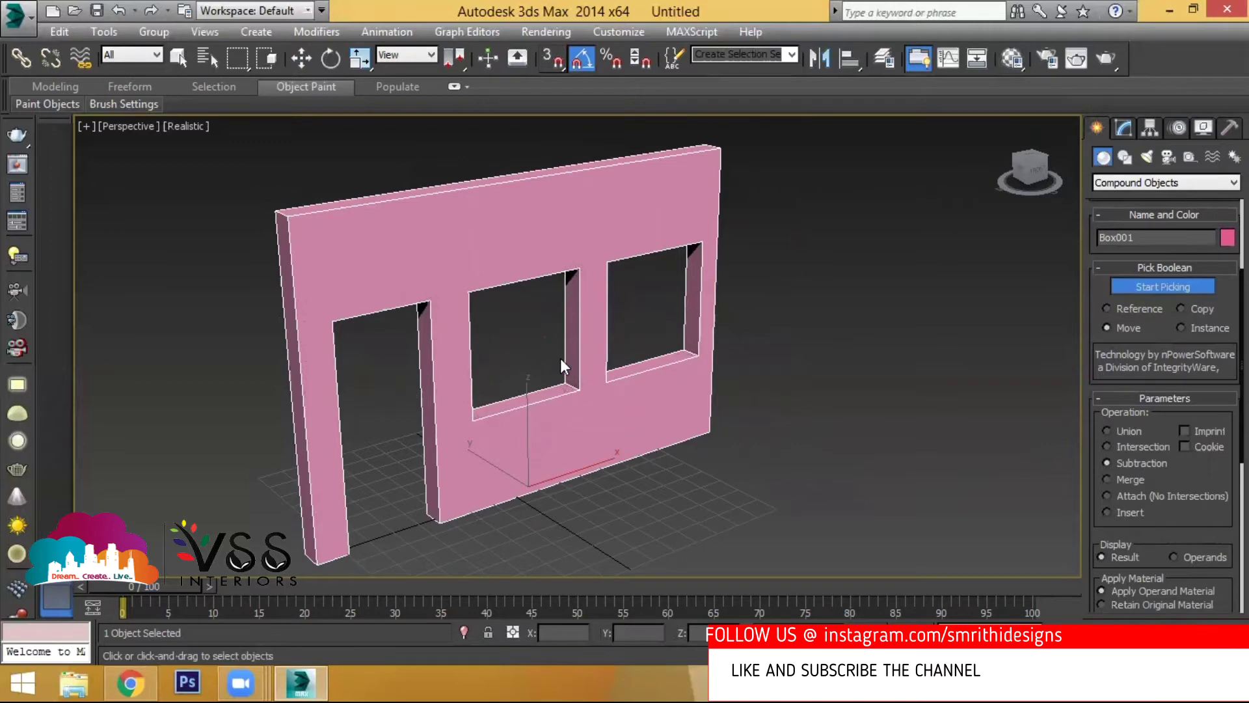
{"action": "key", "text": "w"}
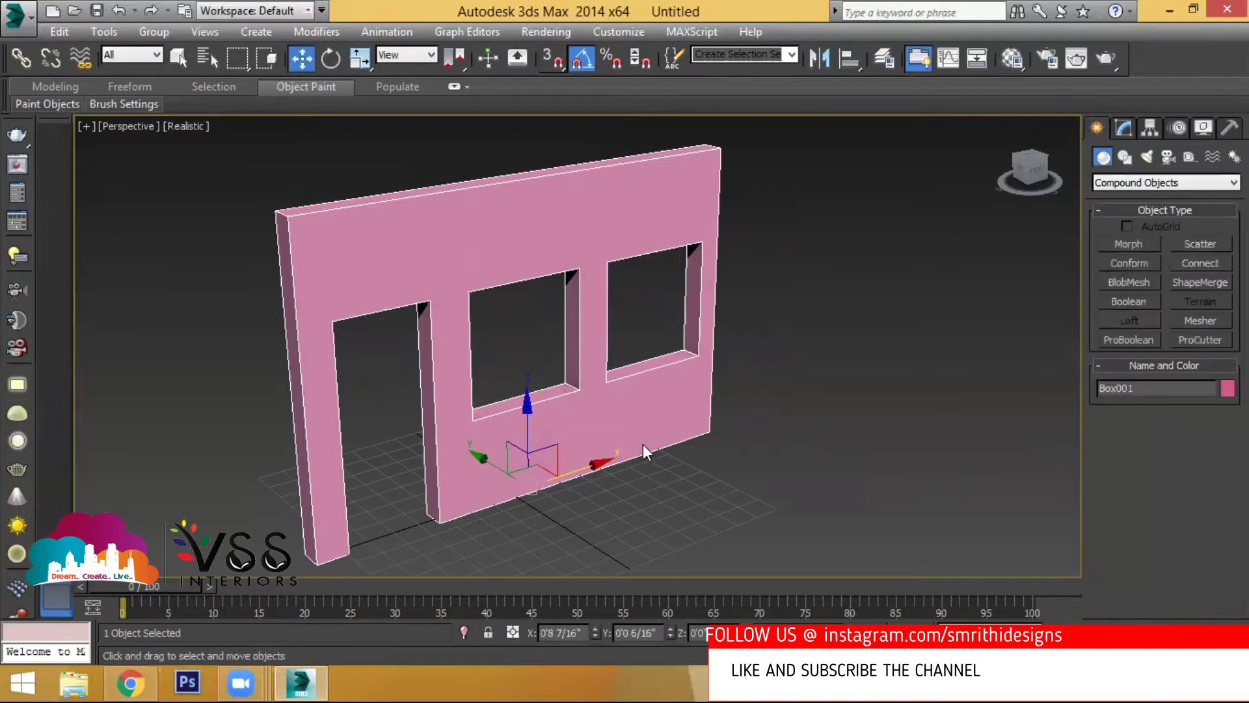
Annotate the view with the door height 7, the first window's 4' height and width, and the 3' sill height.
{"action": "middle_click_drag", "start_coordinate": [643, 443], "coordinate": [382, 494], "text": "alt"}
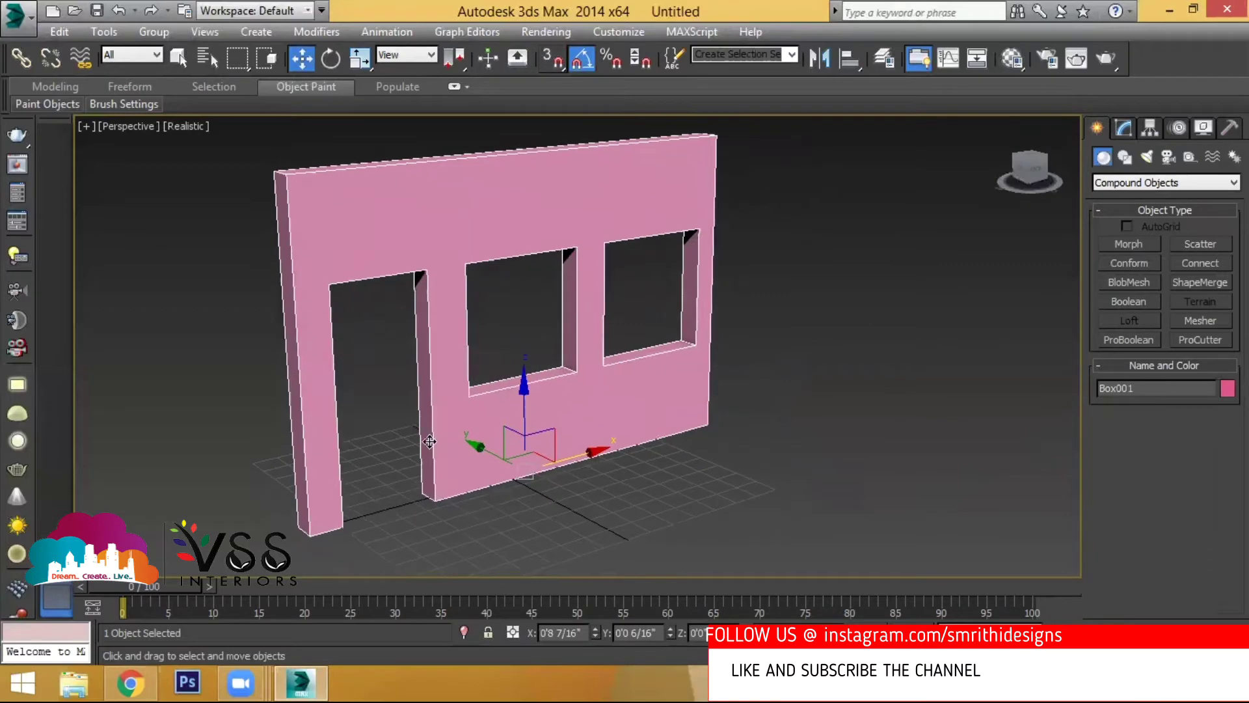
{"action": "middle_click_drag", "start_coordinate": [564, 437], "coordinate": [574, 460]}
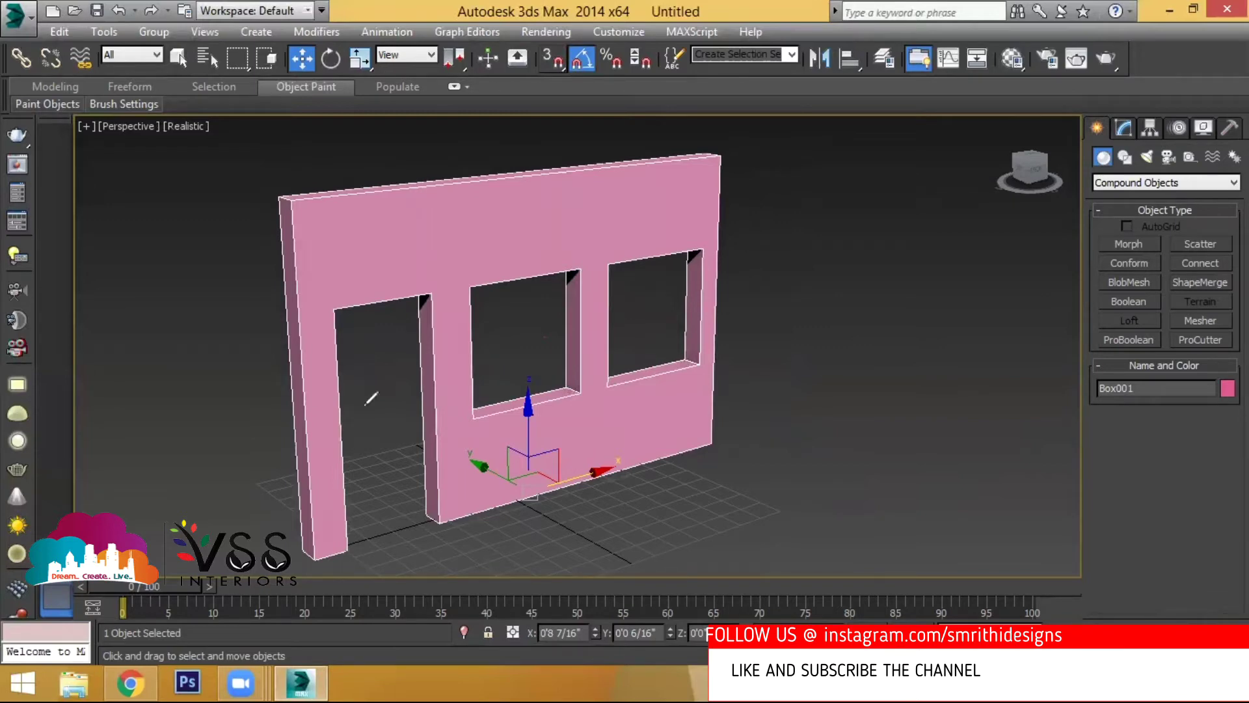
{"action": "mouse_move", "coordinate": [345, 550]}
{"action": "left_mouse_down"}
{"action": "mouse_move", "coordinate": [334, 314]}
{"action": "mouse_move", "coordinate": [344, 344]}
{"action": "left_mouse_up"}
{"action": "left_click_drag", "start_coordinate": [328, 549], "coordinate": [352, 546]}
{"action": "mouse_move", "coordinate": [318, 434]}
{"action": "left_mouse_down"}
{"action": "mouse_move", "coordinate": [333, 434]}
{"action": "mouse_move", "coordinate": [331, 454]}
{"action": "left_mouse_up"}
{"action": "mouse_move", "coordinate": [322, 444]}
{"action": "left_mouse_down"}
{"action": "mouse_move", "coordinate": [337, 441]}
{"action": "mouse_move", "coordinate": [336, 423]}
{"action": "left_mouse_up"}
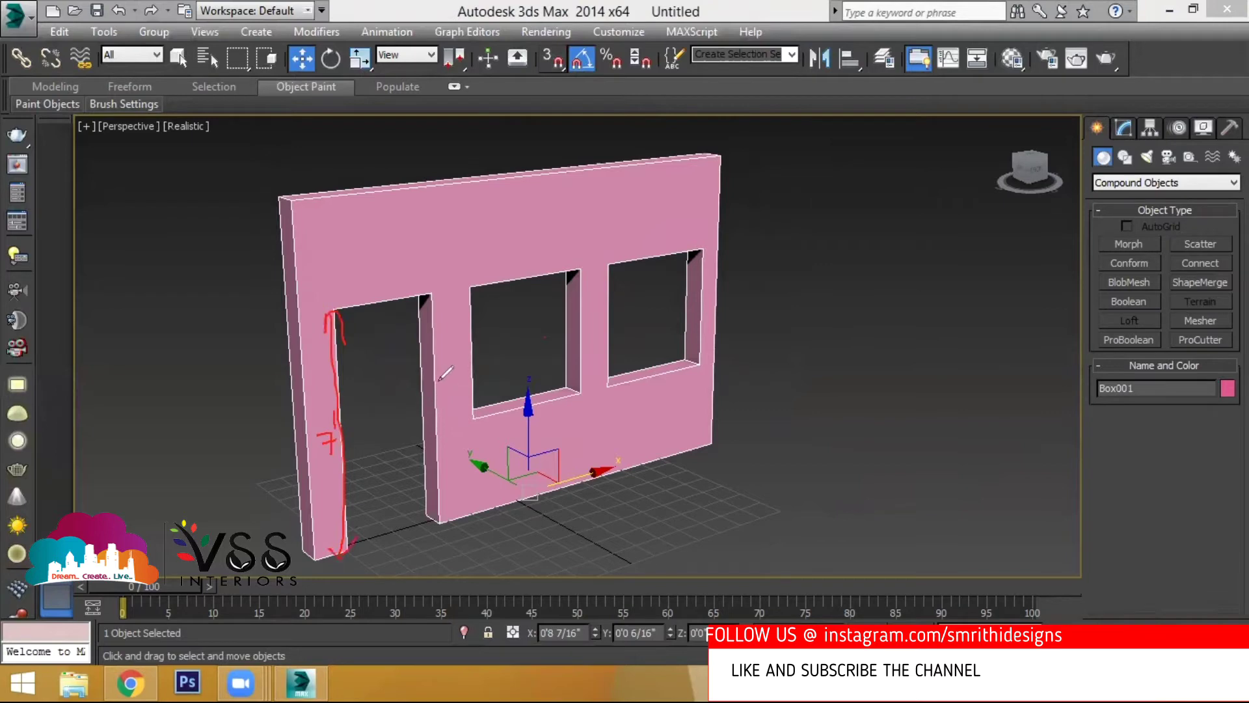
{"action": "left_click_drag", "start_coordinate": [470, 291], "coordinate": [471, 416]}
{"action": "mouse_move", "coordinate": [465, 320]}
{"action": "left_mouse_down"}
{"action": "mouse_move", "coordinate": [466, 297]}
{"action": "mouse_move", "coordinate": [476, 311]}
{"action": "left_mouse_up"}
{"action": "left_click_drag", "start_coordinate": [441, 356], "coordinate": [449, 373]}
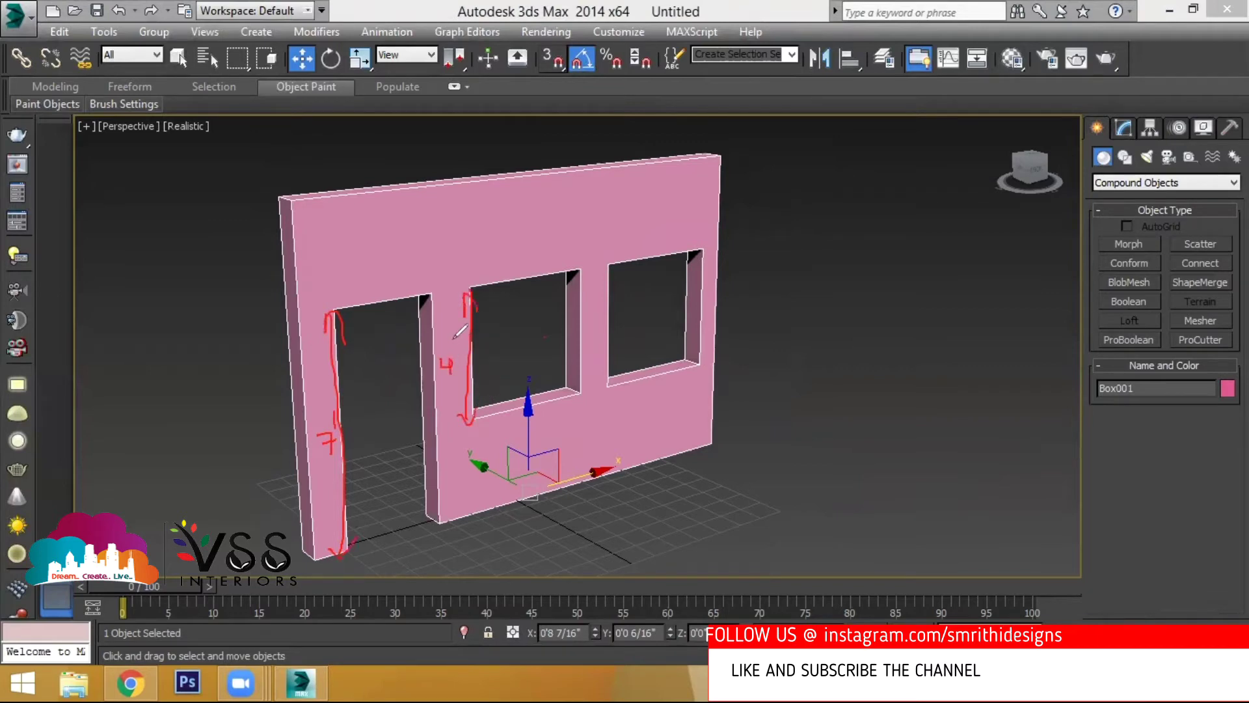
{"action": "mouse_move", "coordinate": [483, 424]}
{"action": "left_mouse_down"}
{"action": "mouse_move", "coordinate": [581, 406]}
{"action": "mouse_move", "coordinate": [562, 422]}
{"action": "mouse_move", "coordinate": [573, 422]}
{"action": "left_mouse_up"}
{"action": "mouse_move", "coordinate": [494, 506]}
{"action": "left_mouse_down"}
{"action": "mouse_move", "coordinate": [503, 416]}
{"action": "mouse_move", "coordinate": [511, 431]}
{"action": "mouse_move", "coordinate": [494, 508]}
{"action": "mouse_move", "coordinate": [503, 497]}
{"action": "left_mouse_up"}
{"action": "mouse_move", "coordinate": [498, 457]}
{"action": "left_mouse_down"}
{"action": "mouse_move", "coordinate": [499, 478]}
{"action": "mouse_move", "coordinate": [516, 453]}
{"action": "left_mouse_up"}
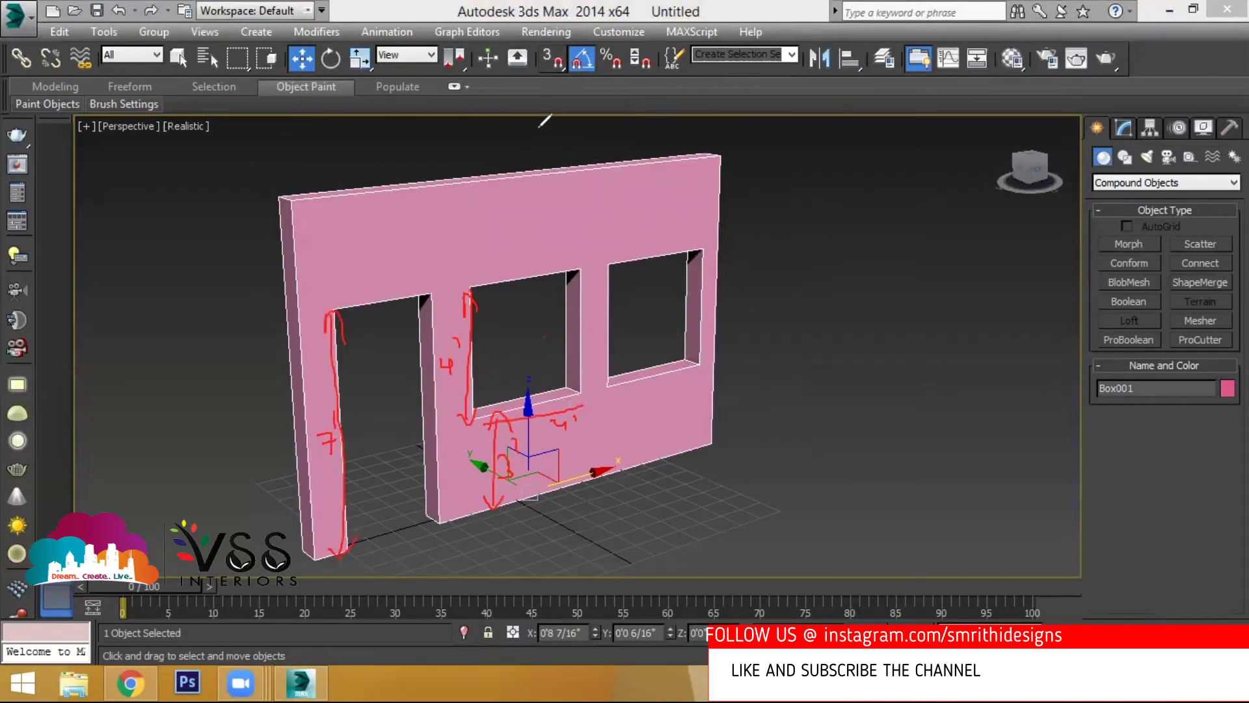
Erase the red dimension annotations from the window and door openings.
{"action": "mouse_move", "coordinate": [468, 279]}
{"action": "left_mouse_down"}
{"action": "mouse_move", "coordinate": [446, 369]}
{"action": "mouse_move", "coordinate": [497, 427]}
{"action": "mouse_move", "coordinate": [516, 421]}
{"action": "mouse_move", "coordinate": [496, 481]}
{"action": "mouse_move", "coordinate": [522, 473]}
{"action": "mouse_move", "coordinate": [514, 501]}
{"action": "mouse_move", "coordinate": [507, 410]}
{"action": "left_mouse_up"}
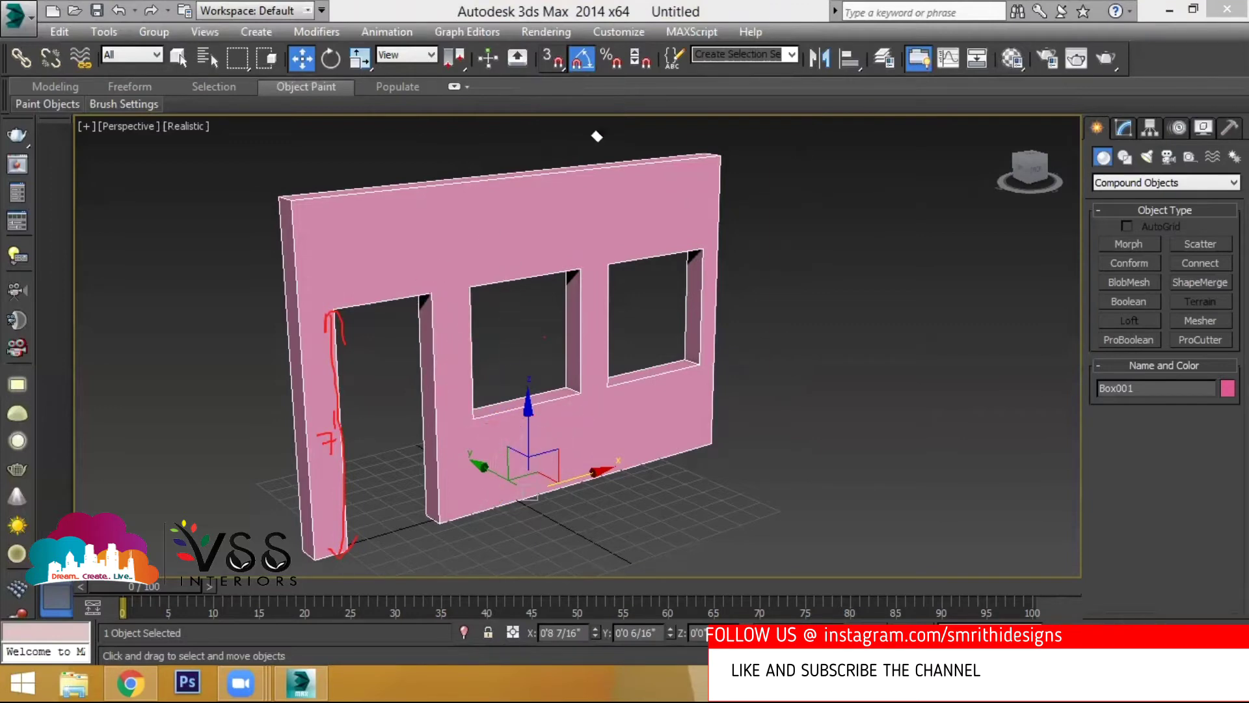
{"action": "mouse_move", "coordinate": [430, 294]}
{"action": "left_mouse_down"}
{"action": "mouse_move", "coordinate": [472, 287]}
{"action": "mouse_move", "coordinate": [472, 303]}
{"action": "mouse_move", "coordinate": [430, 303]}
{"action": "left_mouse_up"}
{"action": "mouse_move", "coordinate": [587, 268]}
{"action": "left_mouse_down"}
{"action": "mouse_move", "coordinate": [608, 263]}
{"action": "mouse_move", "coordinate": [589, 260]}
{"action": "mouse_move", "coordinate": [588, 280]}
{"action": "mouse_move", "coordinate": [411, 284]}
{"action": "mouse_move", "coordinate": [376, 315]}
{"action": "mouse_move", "coordinate": [349, 419]}
{"action": "mouse_move", "coordinate": [329, 424]}
{"action": "mouse_move", "coordinate": [337, 538]}
{"action": "left_mouse_up"}
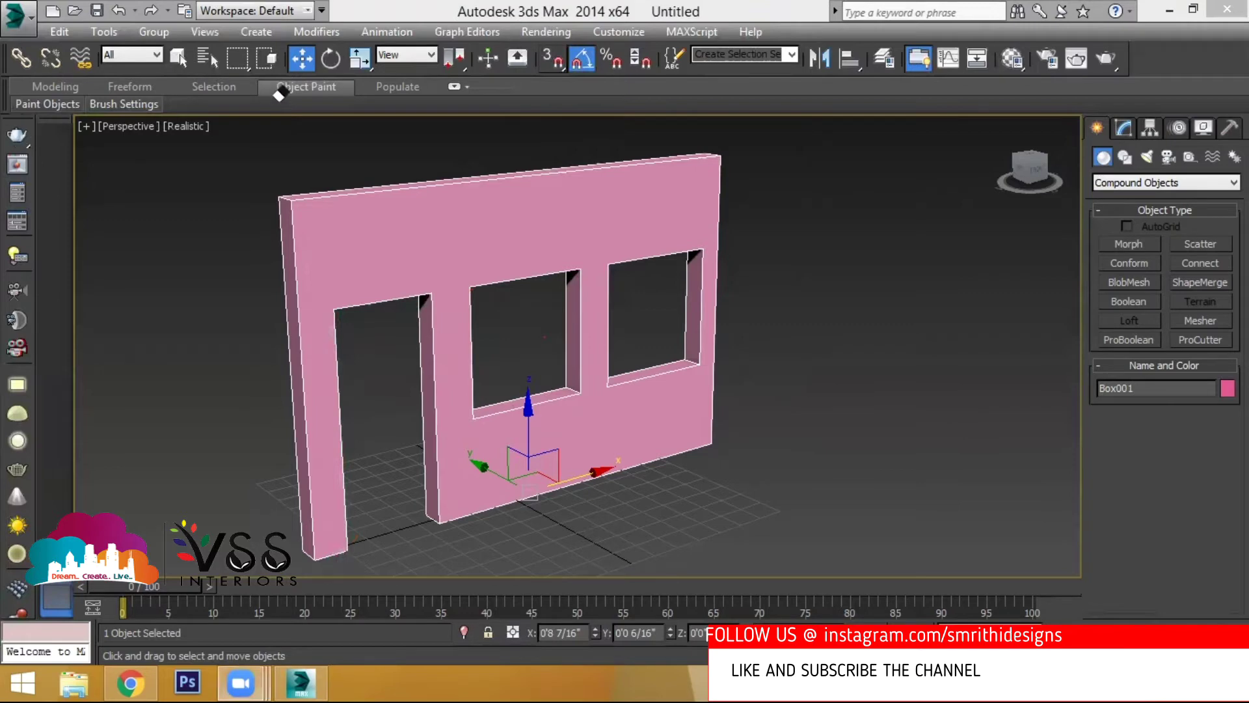
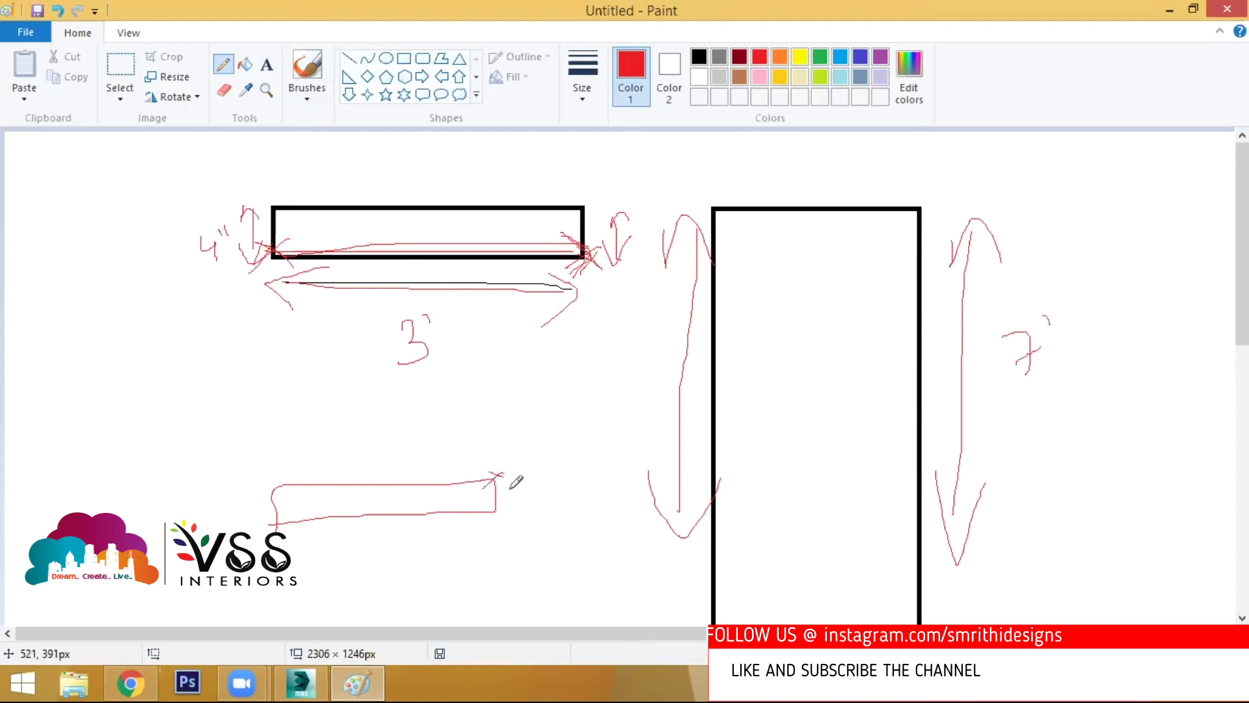
Sketch a freehand vertical line beside the small lower rectangle and switch back to 3ds Max.
{"action": "left_click_drag", "start_coordinate": [581, 355], "coordinate": [567, 593]}
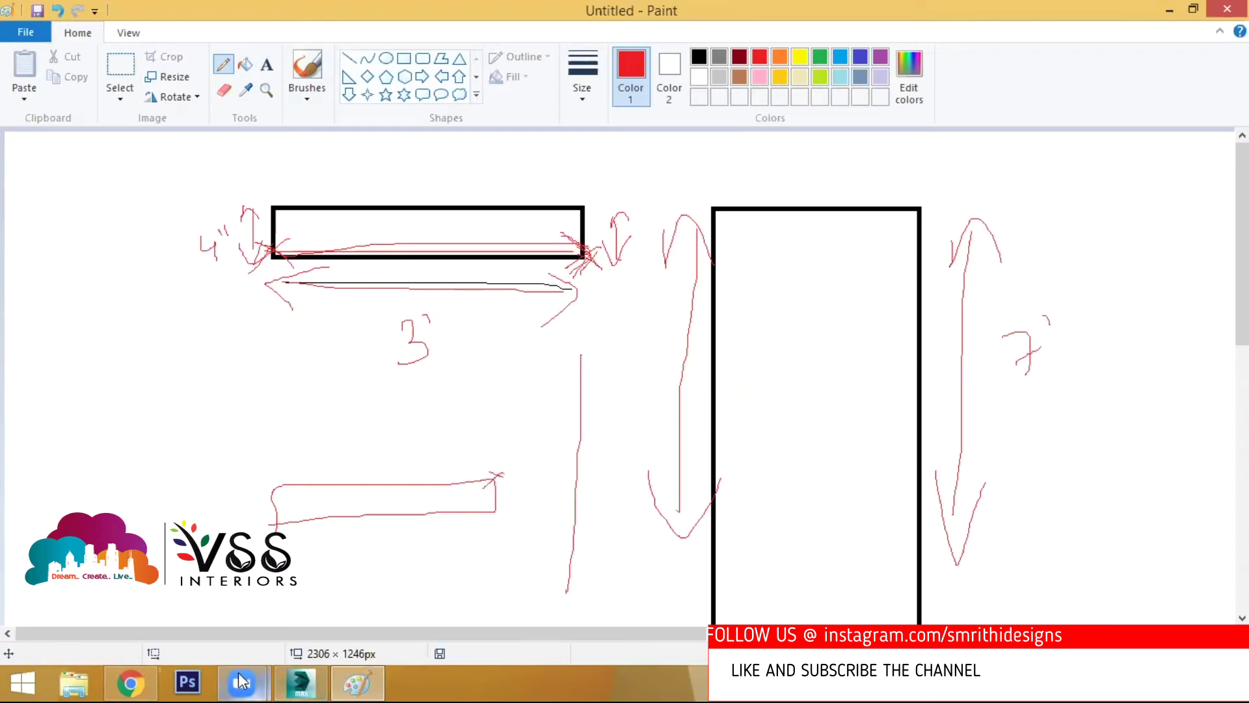
{"action": "left_click", "coordinate": [145, 677]}
{"action": "left_click", "coordinate": [301, 681]}
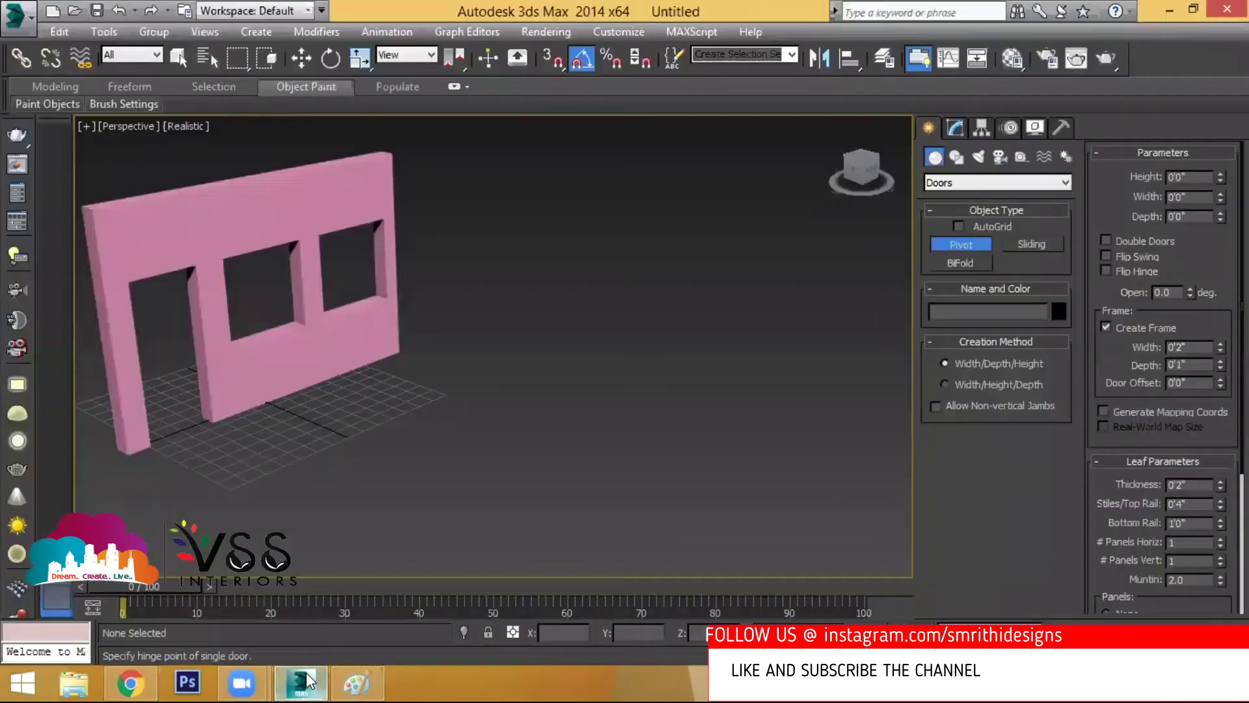
Draw a pivot door in front of the wall, about 5' wide, 5" deep and 10'2" high, and show its parameters.
{"action": "middle_click_drag", "start_coordinate": [446, 491], "coordinate": [475, 488]}
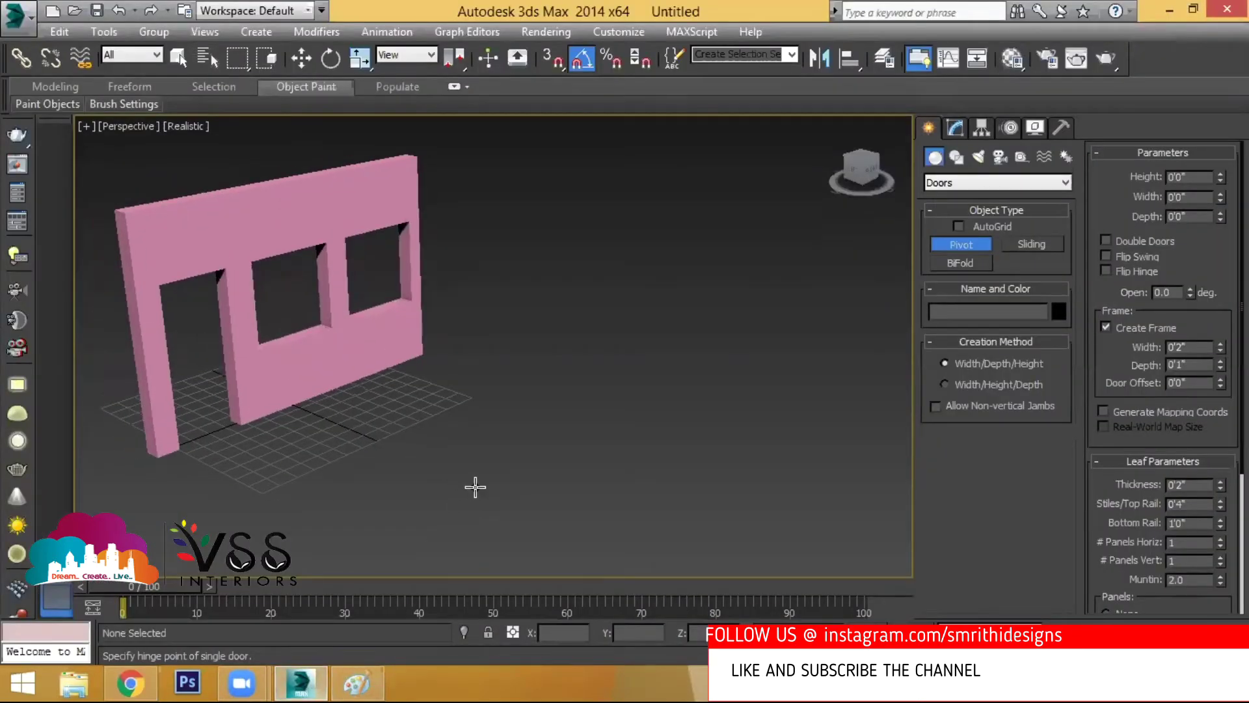
{"action": "left_click_drag", "start_coordinate": [467, 489], "coordinate": [550, 445]}
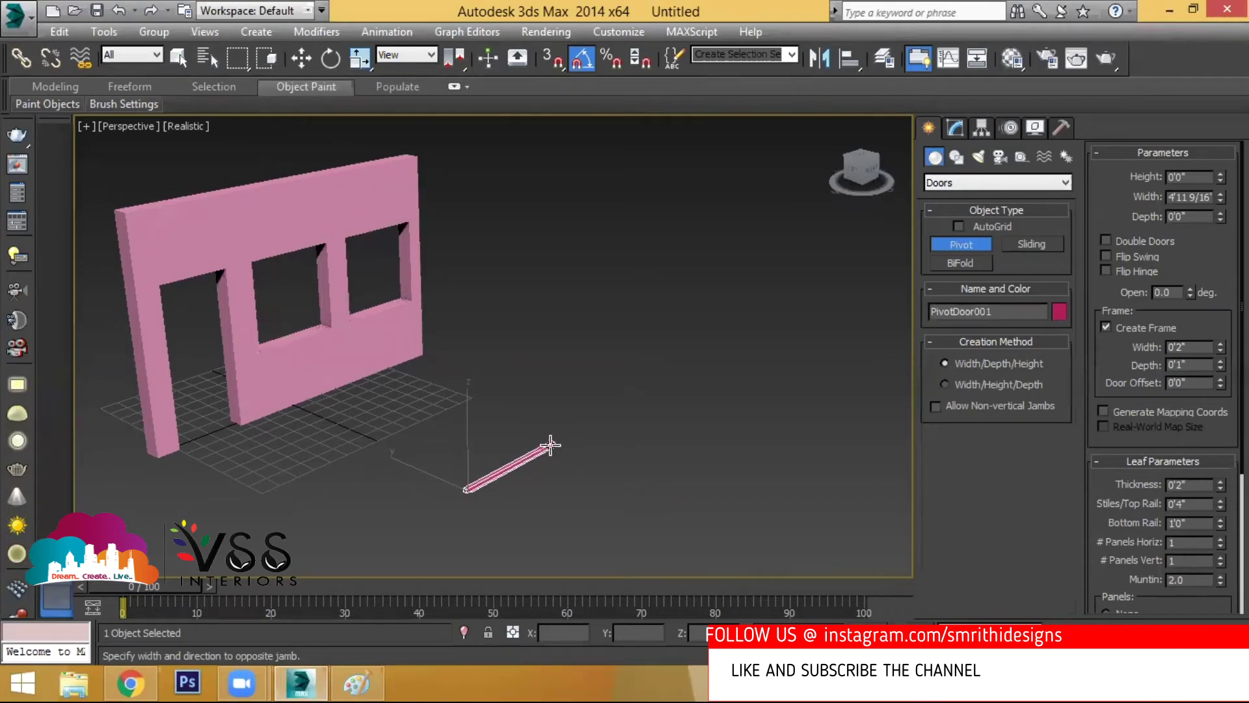
{"action": "left_click_drag", "start_coordinate": [551, 445], "coordinate": [551, 445]}
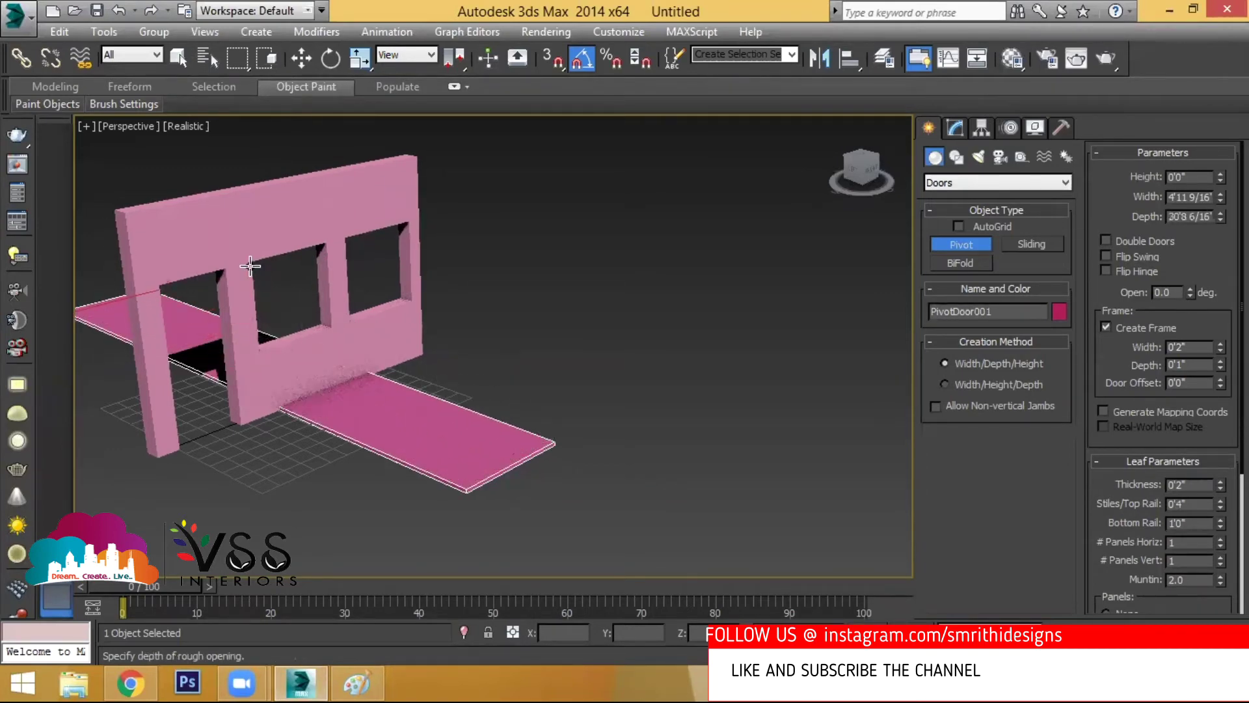
{"action": "left_click", "coordinate": [570, 426]}
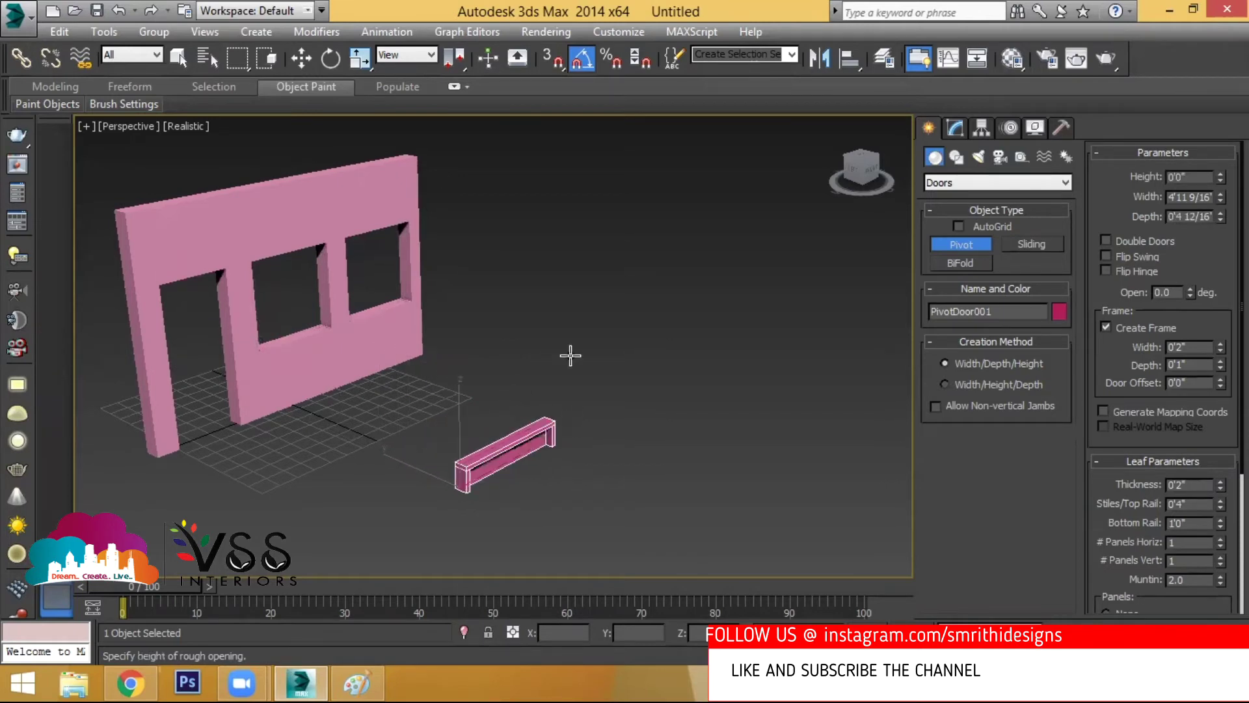
{"action": "left_click", "coordinate": [554, 180]}
{"action": "key", "text": "w"}
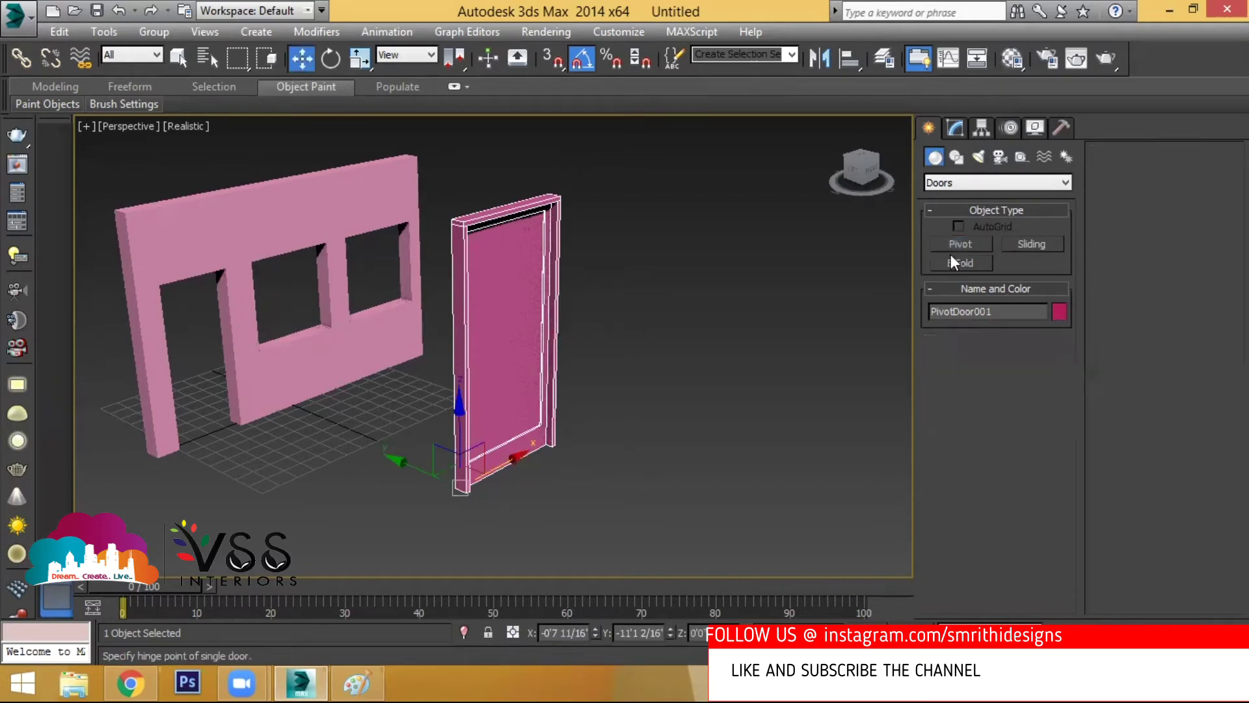
{"action": "left_click", "coordinate": [962, 131]}
Delete the pivot door standing in front of the wall.
{"action": "middle_click_drag", "start_coordinate": [480, 437], "coordinate": [514, 383], "text": "alt"}
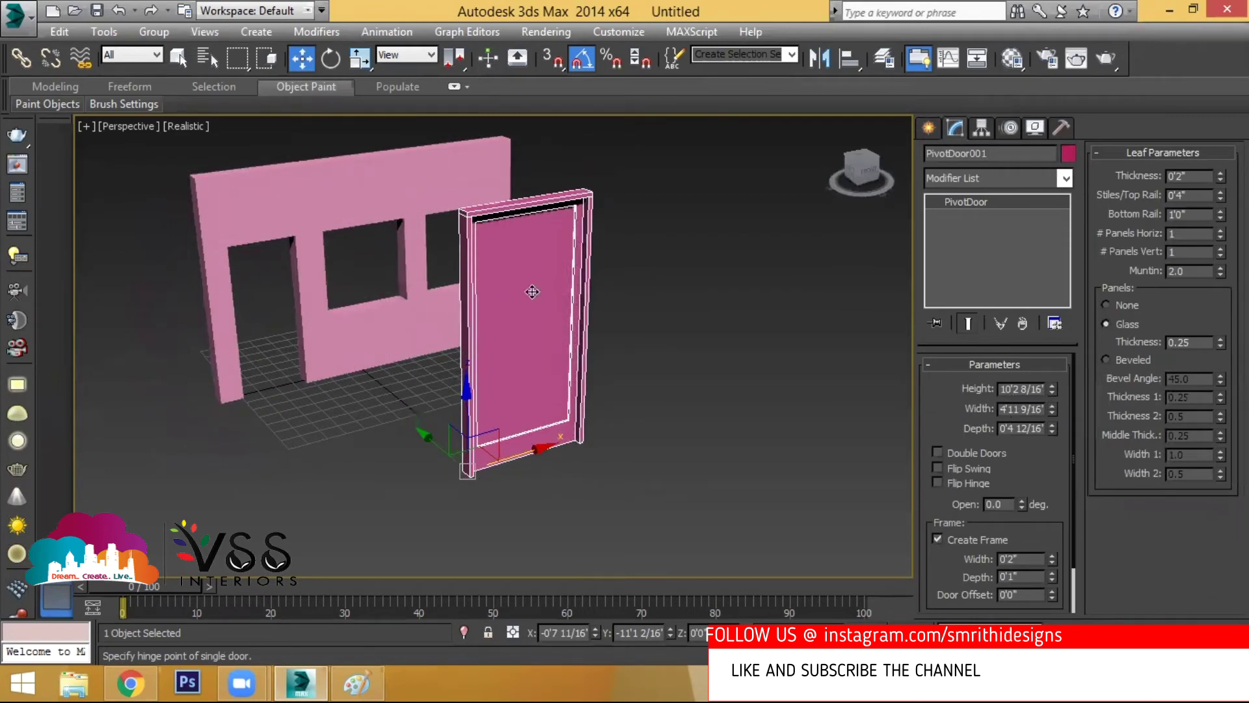
{"action": "scroll", "coordinate": [549, 214], "scroll_direction": "up", "scroll_amount": 3}
{"action": "scroll", "coordinate": [548, 214], "scroll_direction": "down", "scroll_amount": 3}
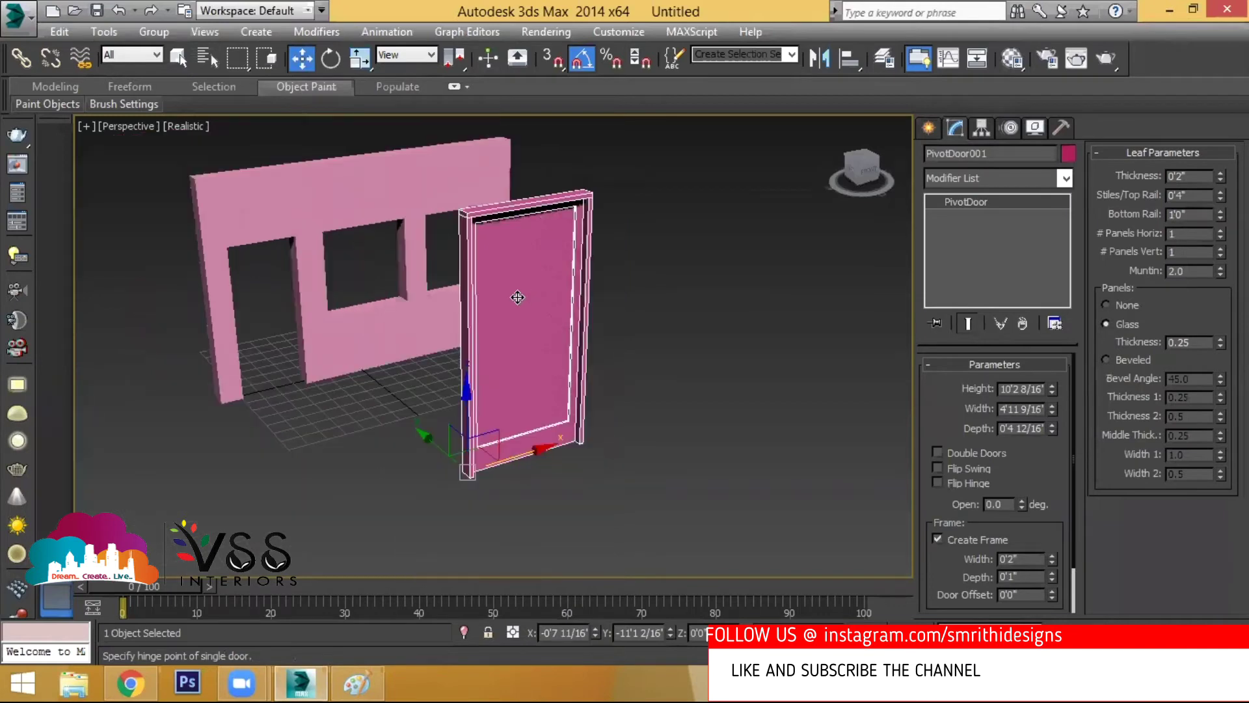
{"action": "key", "text": "Delete"}
Draw a new pivot door in front of the wall, about 5' wide, 7" deep and 9'3" high.
{"action": "scroll", "coordinate": [528, 293], "scroll_direction": "up", "scroll_amount": 3}
{"action": "middle_click_drag", "start_coordinate": [569, 505], "coordinate": [320, 328]}
{"action": "middle_click_drag", "start_coordinate": [428, 481], "coordinate": [480, 470], "text": "alt"}
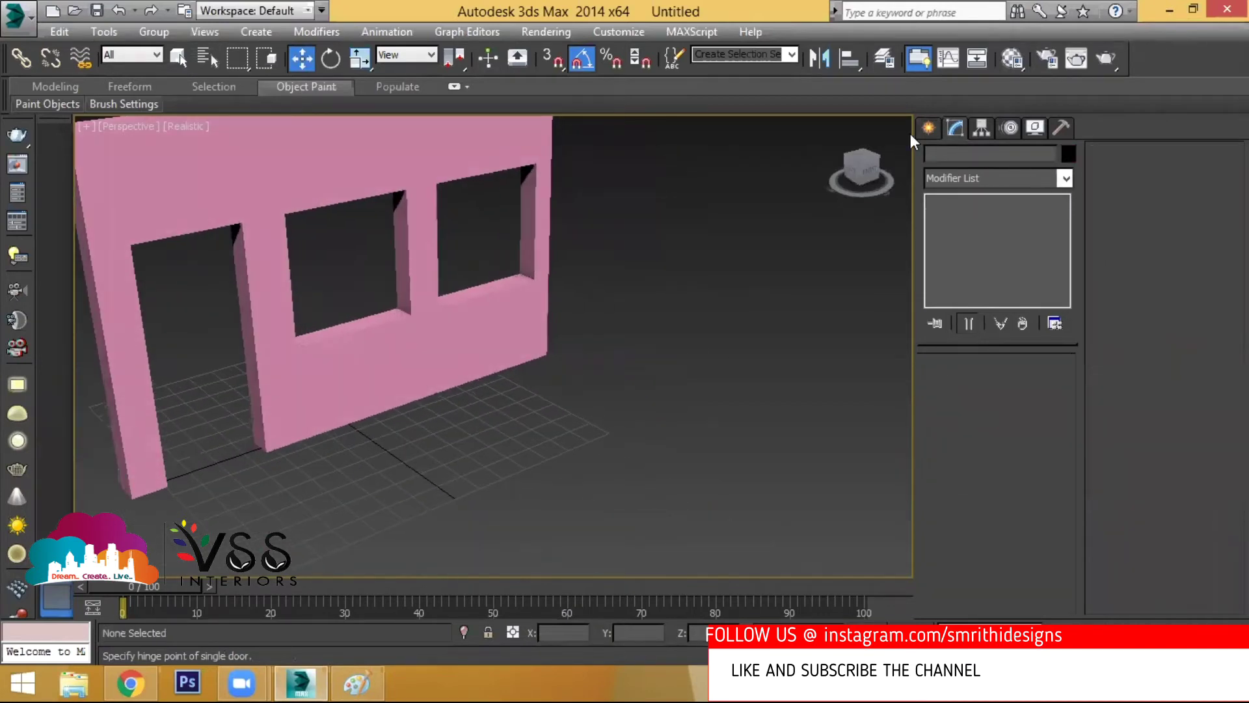
{"action": "left_click", "coordinate": [930, 128]}
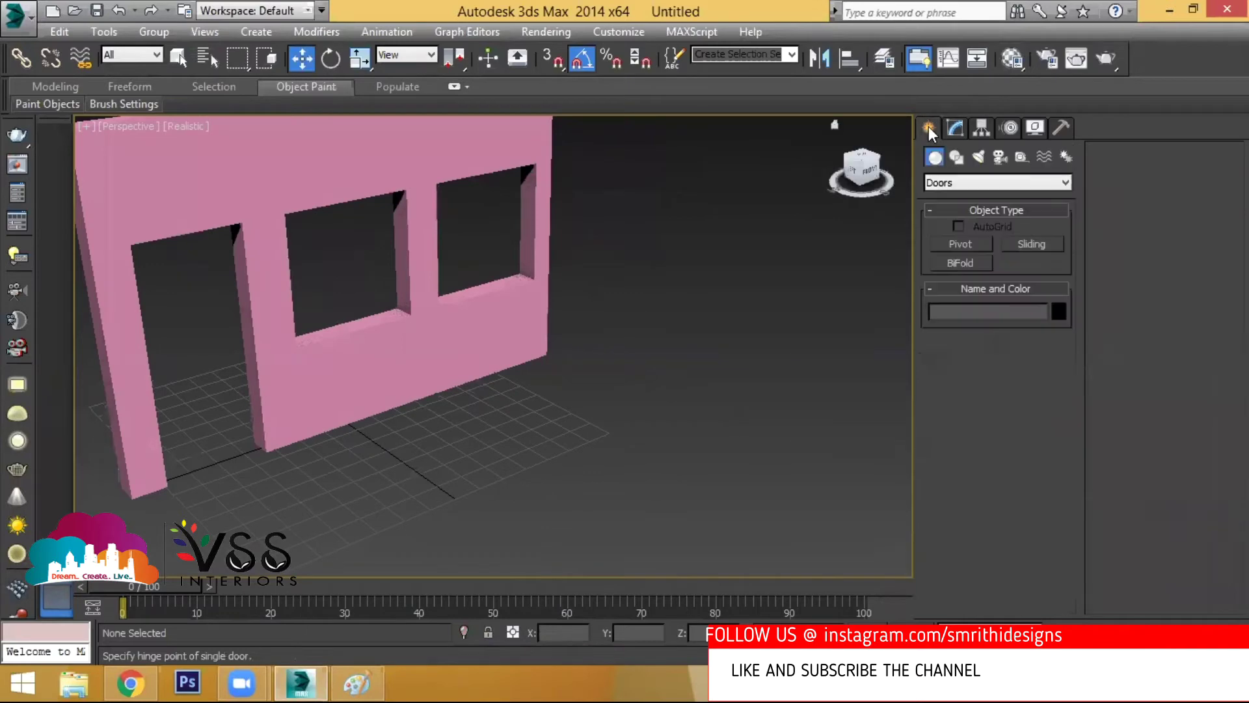
{"action": "left_click", "coordinate": [973, 244]}
{"action": "left_click_drag", "start_coordinate": [541, 509], "coordinate": [662, 455]}
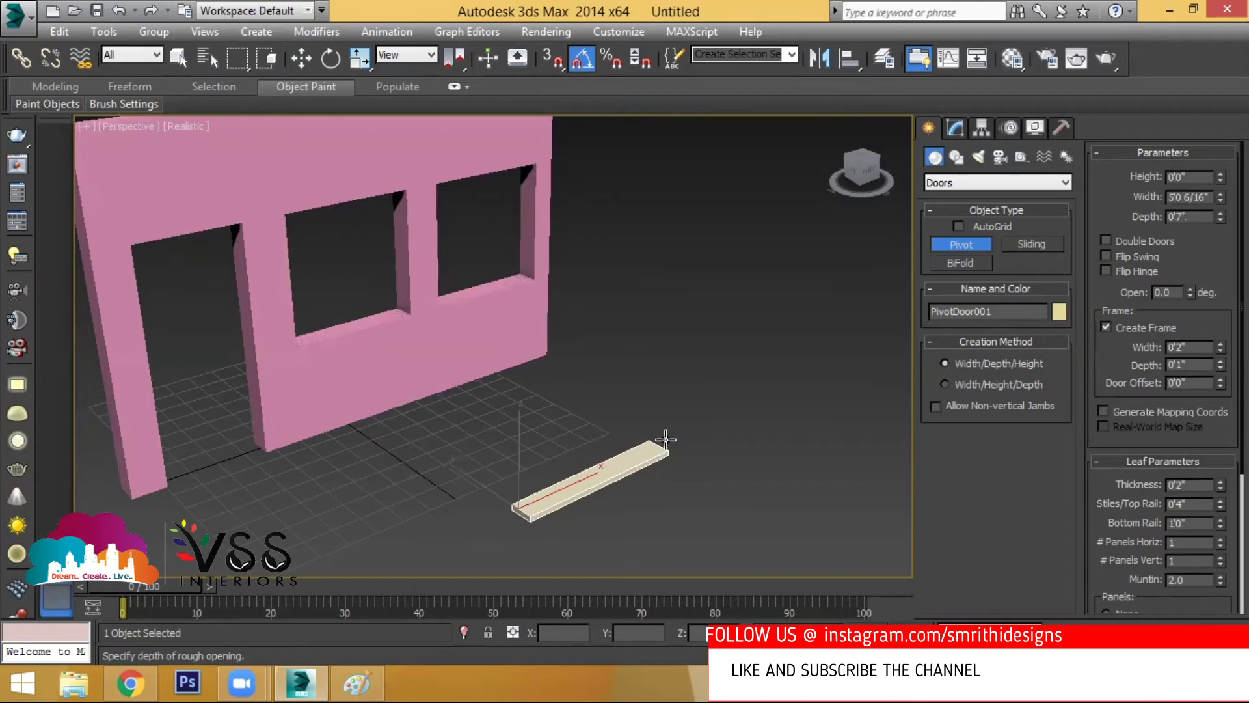
{"action": "left_click", "coordinate": [665, 440]}
{"action": "left_click", "coordinate": [671, 127]}
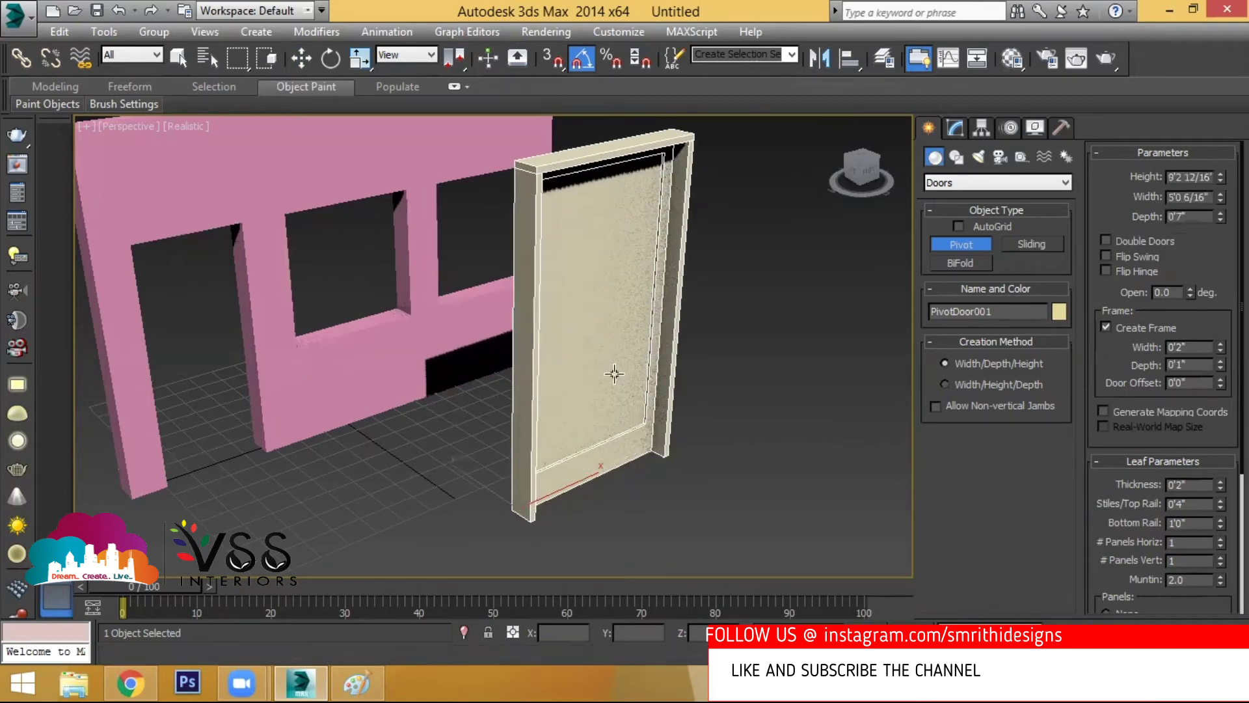
{"action": "right_click", "coordinate": [664, 396]}
Set the pivot door's height to 7', width to 3' and depth to 4".
{"action": "mouse_move", "coordinate": [650, 403]}
{"action": "middle_mouse_down"}
{"action": "mouse_move", "coordinate": [556, 426]}
{"action": "mouse_move", "coordinate": [405, 420]}
{"action": "mouse_move", "coordinate": [642, 420]}
{"action": "middle_mouse_up"}
{"action": "scroll", "coordinate": [556, 426], "scroll_direction": "down", "scroll_amount": 3}
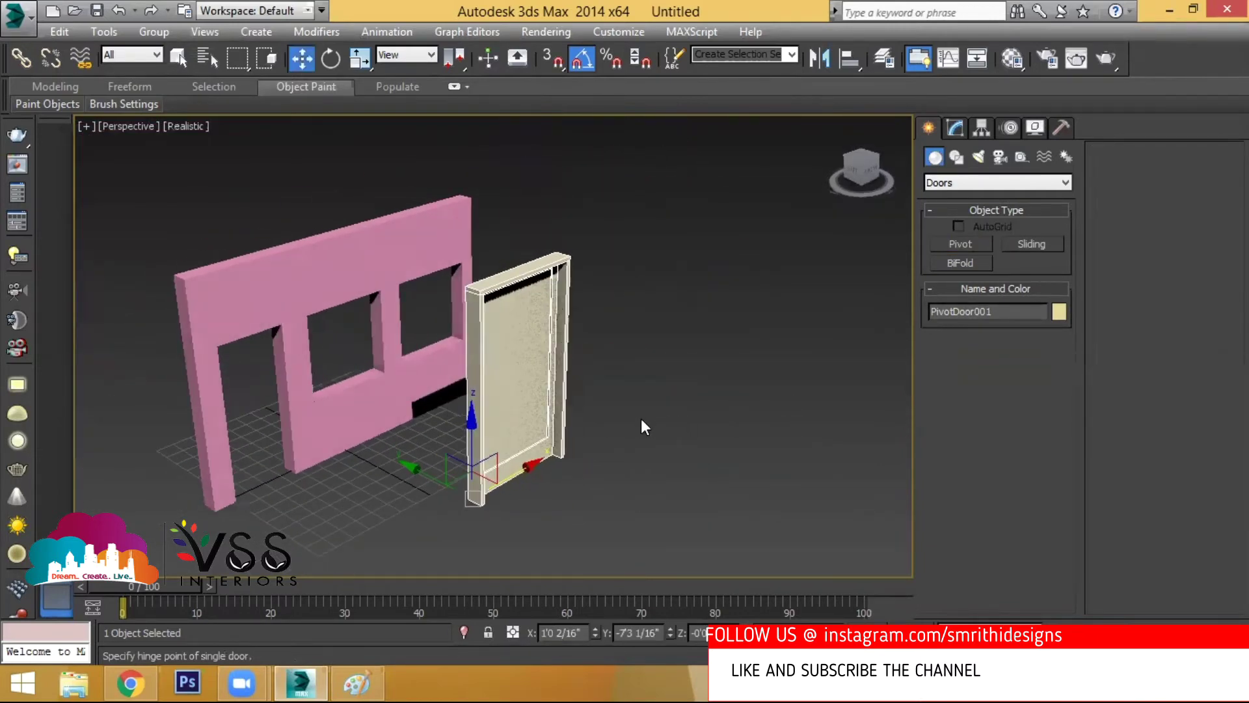
{"action": "scroll", "coordinate": [550, 457], "scroll_direction": "up", "scroll_amount": 5}
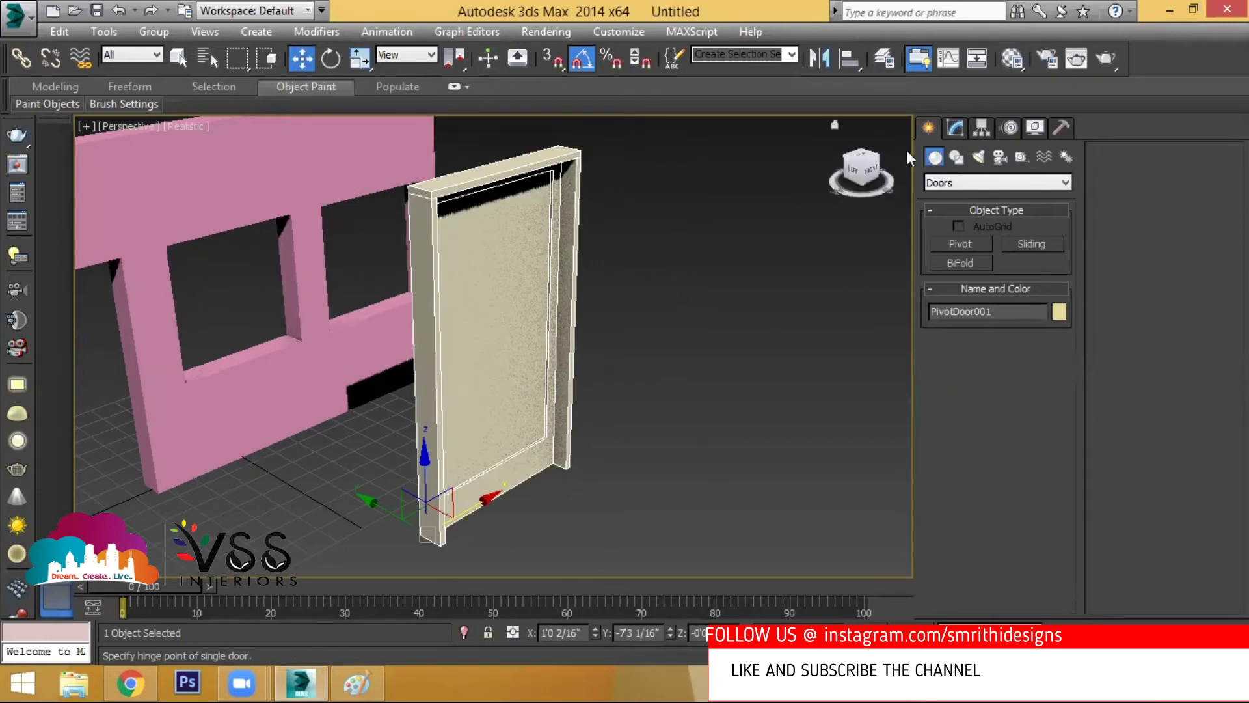
{"action": "left_click", "coordinate": [963, 128]}
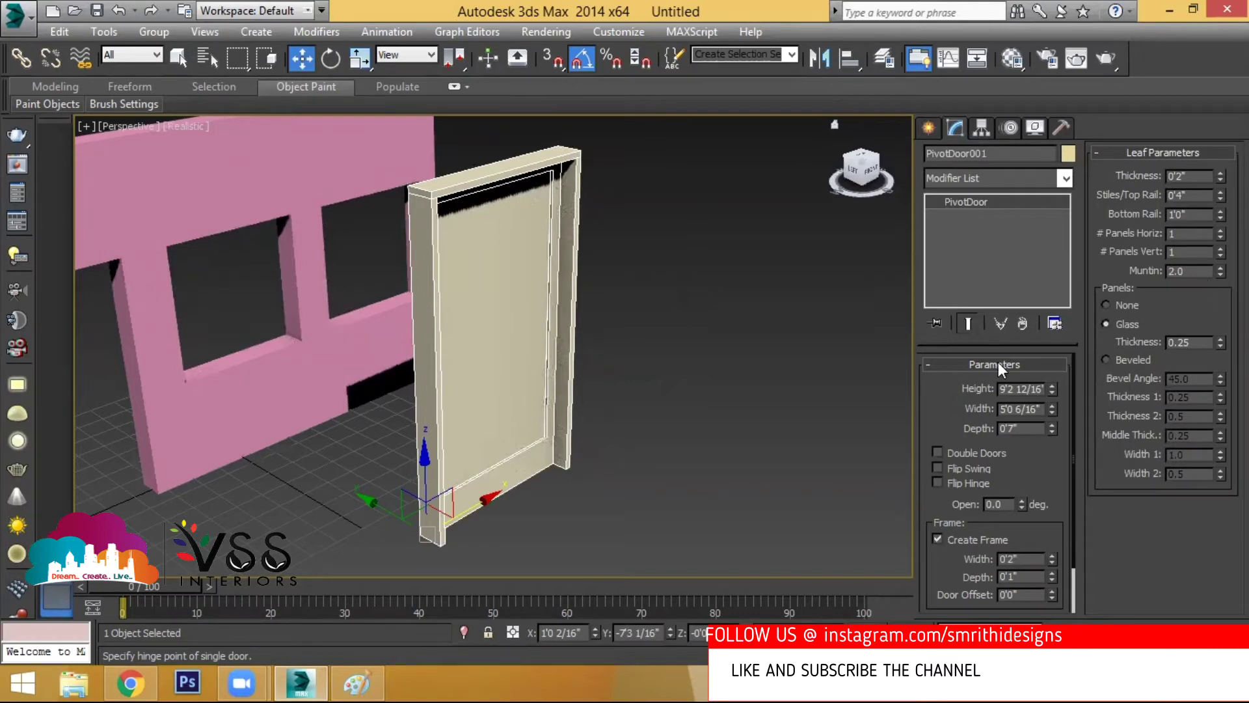
{"action": "left_click_drag", "start_coordinate": [1000, 389], "coordinate": [1064, 386]}
{"action": "type", "text": "7'"}
{"action": "key", "text": "Return"}
{"action": "key", "text": "Tab"}
{"action": "type", "text": "3"}
{"action": "key", "text": "Return"}
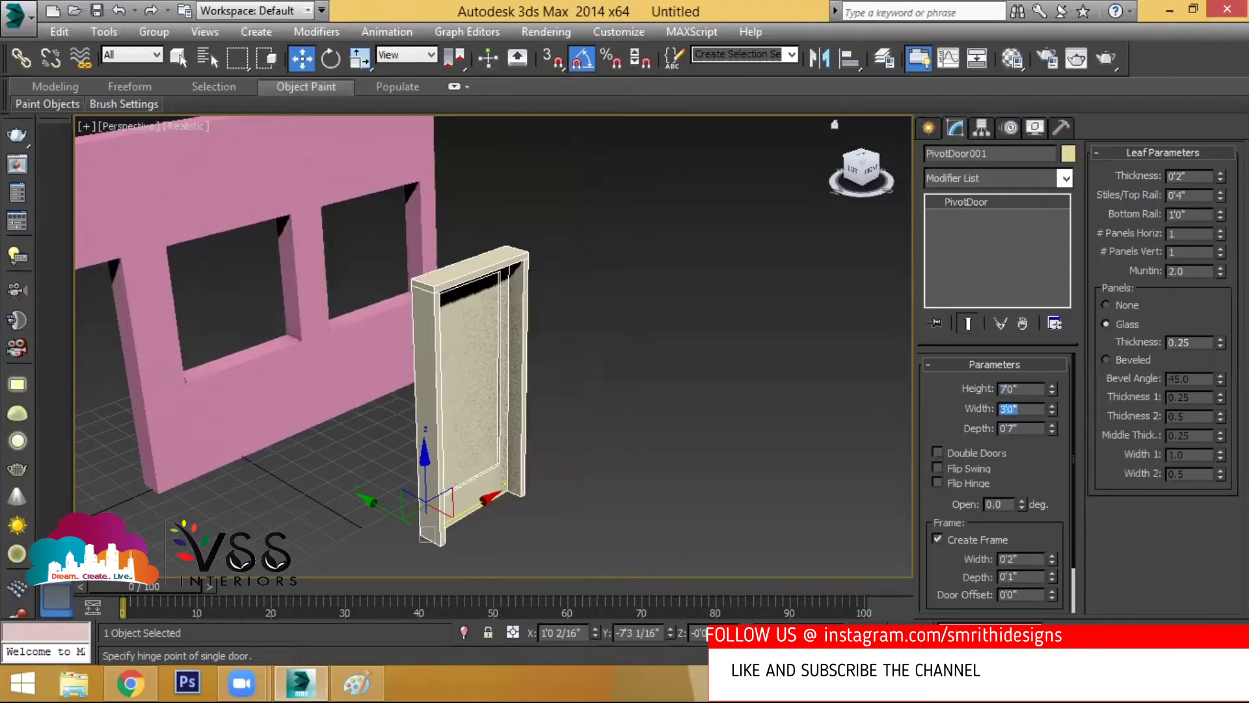
{"action": "key", "text": "Tab"}
{"action": "type", "text": "4"}
{"action": "key", "text": "Return"}
Annotate the pivot door with arrows labelled "Frame" and "Door" and underline both labels in red.
{"action": "middle_click_drag", "start_coordinate": [480, 438], "coordinate": [644, 433], "text": "alt"}
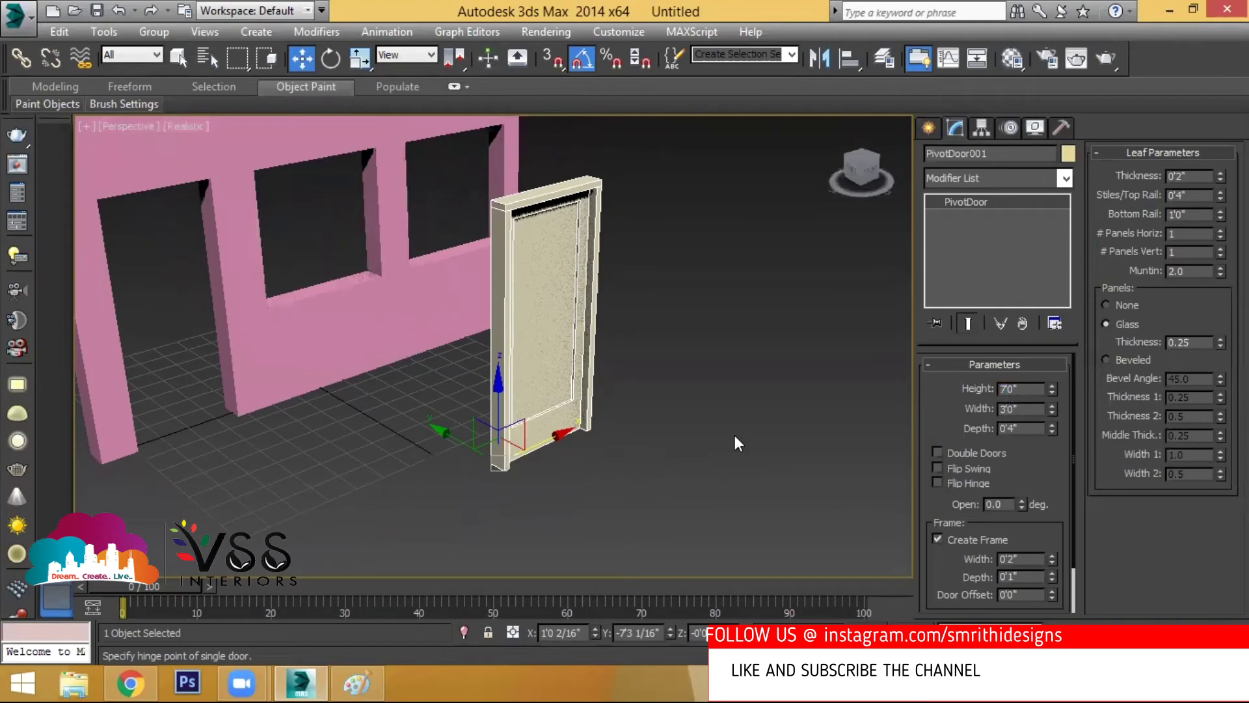
{"action": "scroll", "coordinate": [572, 375], "scroll_direction": "up", "scroll_amount": 5}
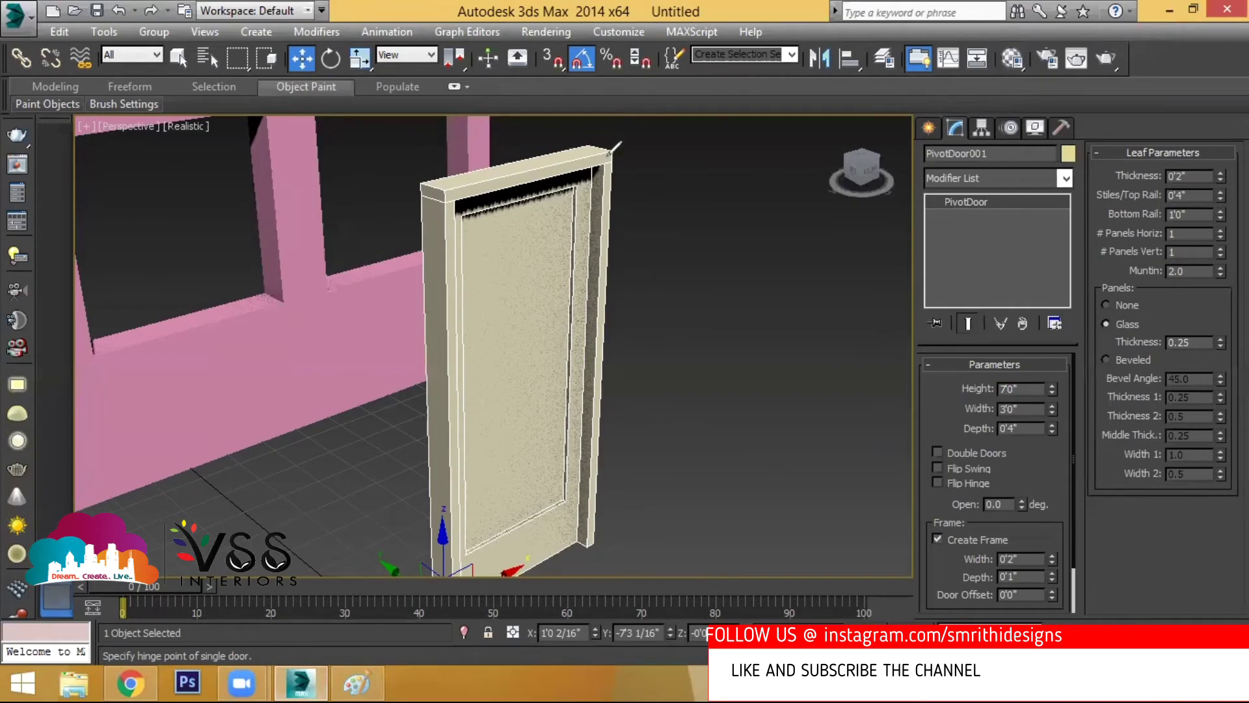
{"action": "left_click_drag", "start_coordinate": [609, 155], "coordinate": [654, 154]}
{"action": "mouse_move", "coordinate": [639, 143]}
{"action": "left_mouse_down"}
{"action": "mouse_move", "coordinate": [642, 172]}
{"action": "mouse_move", "coordinate": [701, 189]}
{"action": "mouse_move", "coordinate": [714, 176]}
{"action": "mouse_move", "coordinate": [804, 190]}
{"action": "left_mouse_up"}
{"action": "mouse_move", "coordinate": [561, 310]}
{"action": "left_mouse_down"}
{"action": "mouse_move", "coordinate": [691, 306]}
{"action": "mouse_move", "coordinate": [674, 331]}
{"action": "left_mouse_up"}
{"action": "mouse_move", "coordinate": [732, 284]}
{"action": "left_mouse_down"}
{"action": "mouse_move", "coordinate": [734, 322]}
{"action": "mouse_move", "coordinate": [802, 301]}
{"action": "left_mouse_up"}
{"action": "left_click_drag", "start_coordinate": [693, 206], "coordinate": [787, 205]}
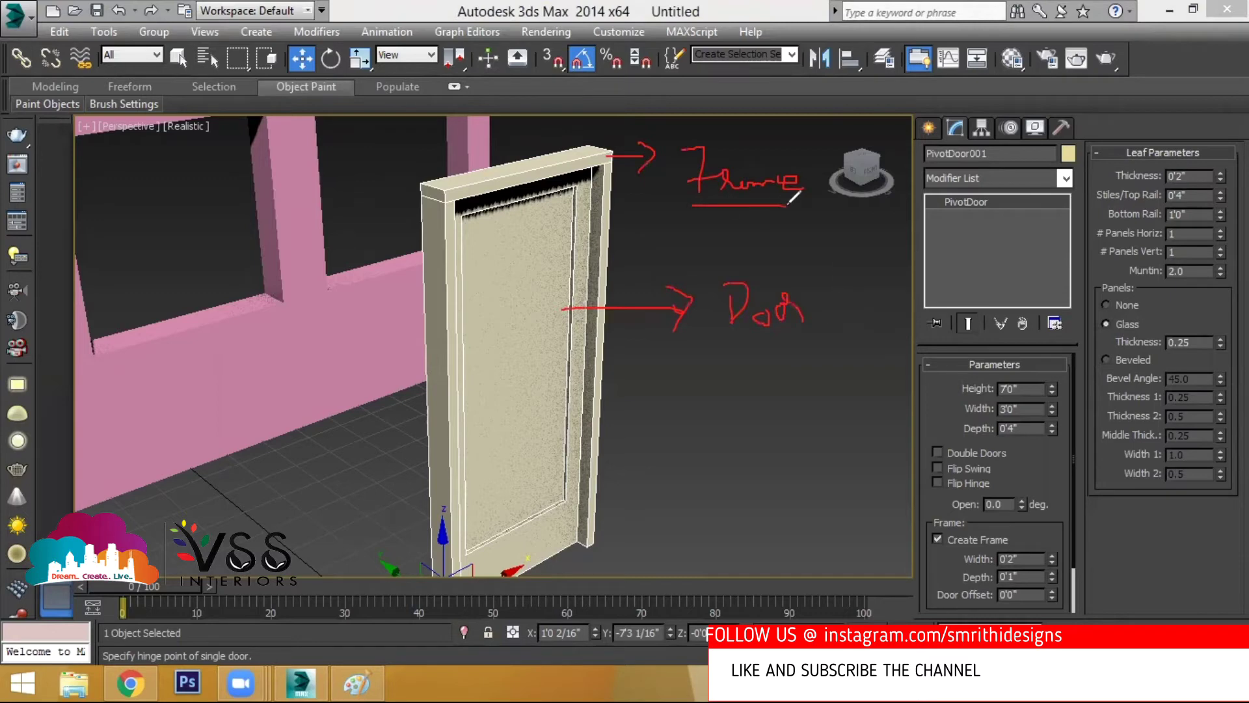
{"action": "left_click_drag", "start_coordinate": [708, 348], "coordinate": [806, 345]}
Underline the door's height value in red, mark the frame and leaf extents, and clear the annotations.
{"action": "left_click_drag", "start_coordinate": [1003, 393], "coordinate": [1016, 394]}
{"action": "left_click_drag", "start_coordinate": [609, 155], "coordinate": [646, 149]}
{"action": "left_click_drag", "start_coordinate": [578, 244], "coordinate": [694, 268]}
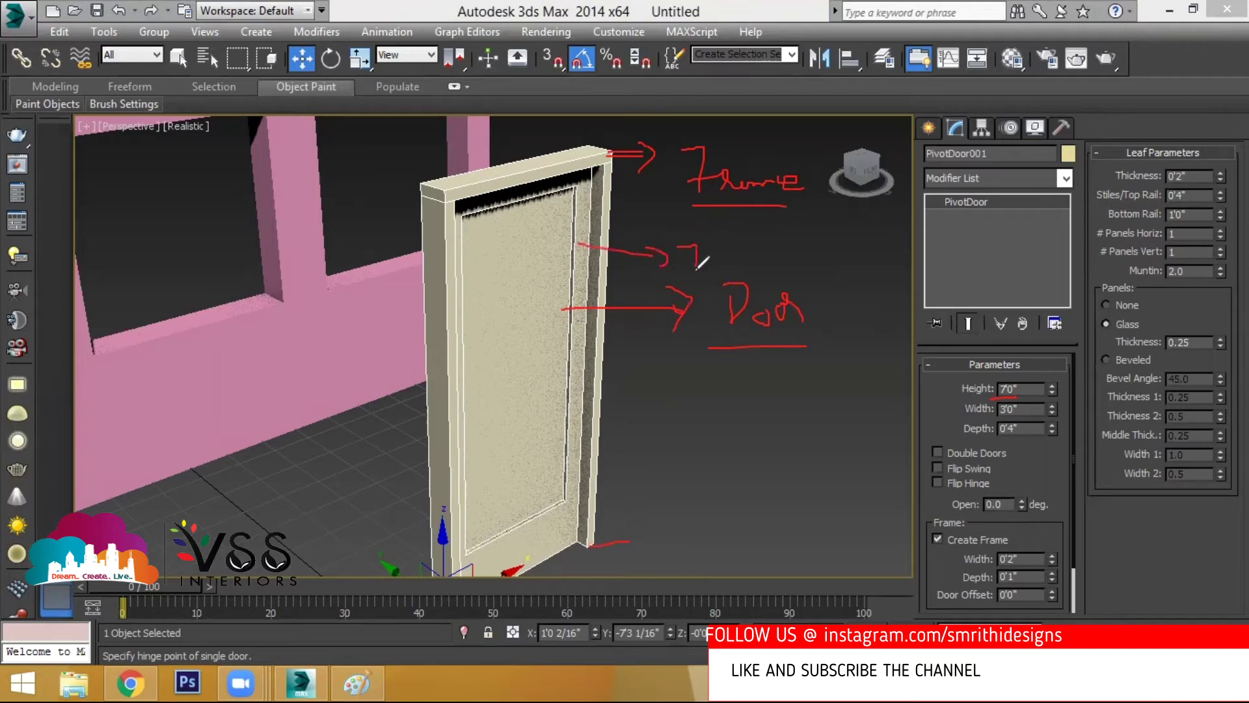
{"action": "left_click_drag", "start_coordinate": [705, 225], "coordinate": [703, 237]}
{"action": "left_click_drag", "start_coordinate": [526, 564], "coordinate": [569, 549]}
{"action": "mouse_move", "coordinate": [1026, 384]}
{"action": "left_mouse_down"}
{"action": "mouse_move", "coordinate": [1026, 418]}
{"action": "mouse_move", "coordinate": [1034, 391]}
{"action": "left_mouse_up"}
{"action": "mouse_move", "coordinate": [644, 146]}
{"action": "left_mouse_down"}
{"action": "mouse_move", "coordinate": [636, 332]}
{"action": "mouse_move", "coordinate": [696, 279]}
{"action": "mouse_move", "coordinate": [793, 292]}
{"action": "mouse_move", "coordinate": [786, 334]}
{"action": "mouse_move", "coordinate": [702, 173]}
{"action": "mouse_move", "coordinate": [619, 390]}
{"action": "mouse_move", "coordinate": [535, 555]}
{"action": "mouse_move", "coordinate": [612, 545]}
{"action": "mouse_move", "coordinate": [1002, 351]}
{"action": "mouse_move", "coordinate": [1028, 409]}
{"action": "mouse_move", "coordinate": [1002, 392]}
{"action": "left_mouse_up"}
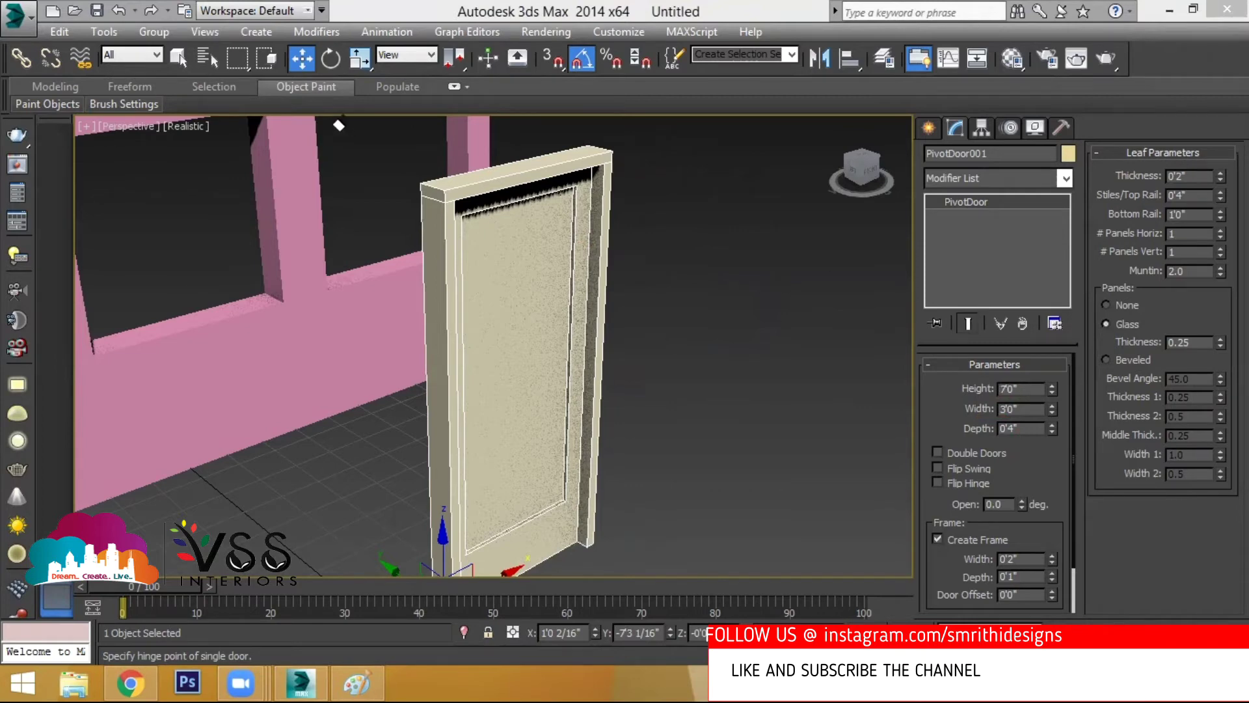
Set the pivot door's opening angle to 36.5 degrees and view it from the other side.
{"action": "scroll", "coordinate": [734, 432], "scroll_direction": "down", "scroll_amount": 4}
{"action": "middle_click_drag", "start_coordinate": [707, 416], "coordinate": [688, 410], "text": "alt"}
{"action": "scroll", "coordinate": [687, 410], "scroll_direction": "up", "scroll_amount": 4}
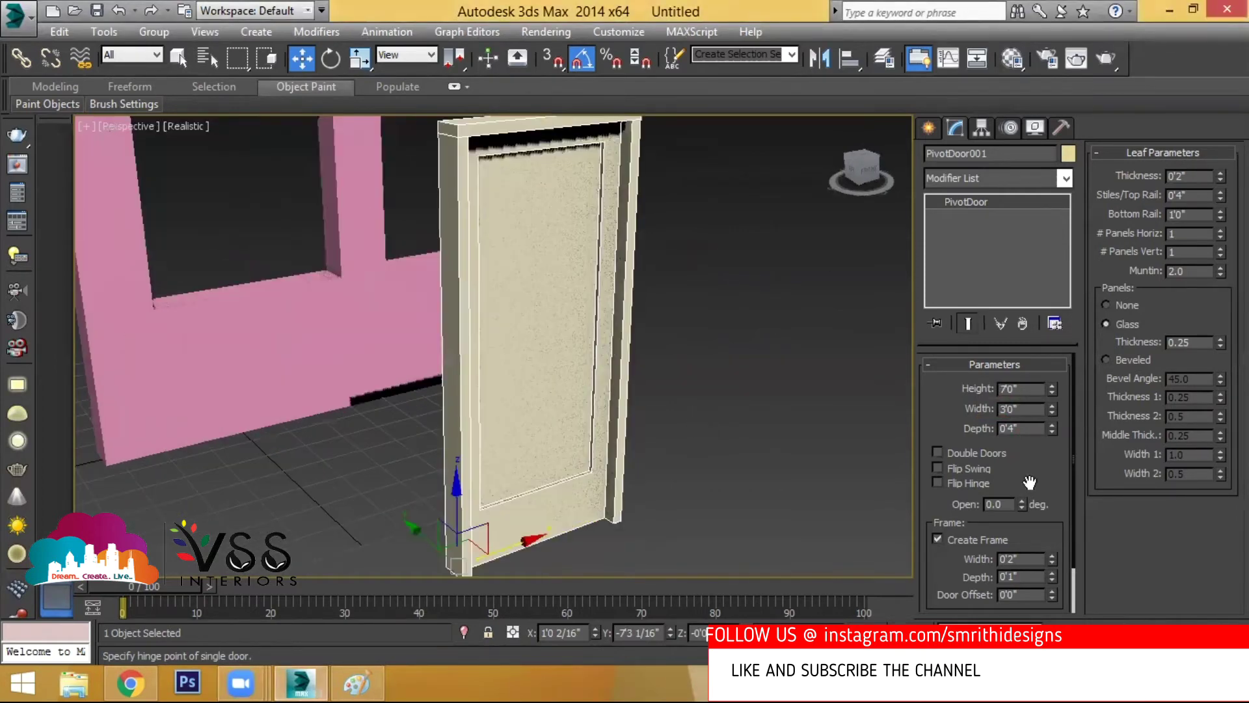
{"action": "left_click_drag", "start_coordinate": [1022, 504], "coordinate": [1035, 435]}
{"action": "middle_click_drag", "start_coordinate": [634, 376], "coordinate": [508, 364], "text": "alt"}
Trace the open leaf's outer edge and the frame with temporary red annotation lines, and clear them.
{"action": "left_click", "coordinate": [928, 127]}
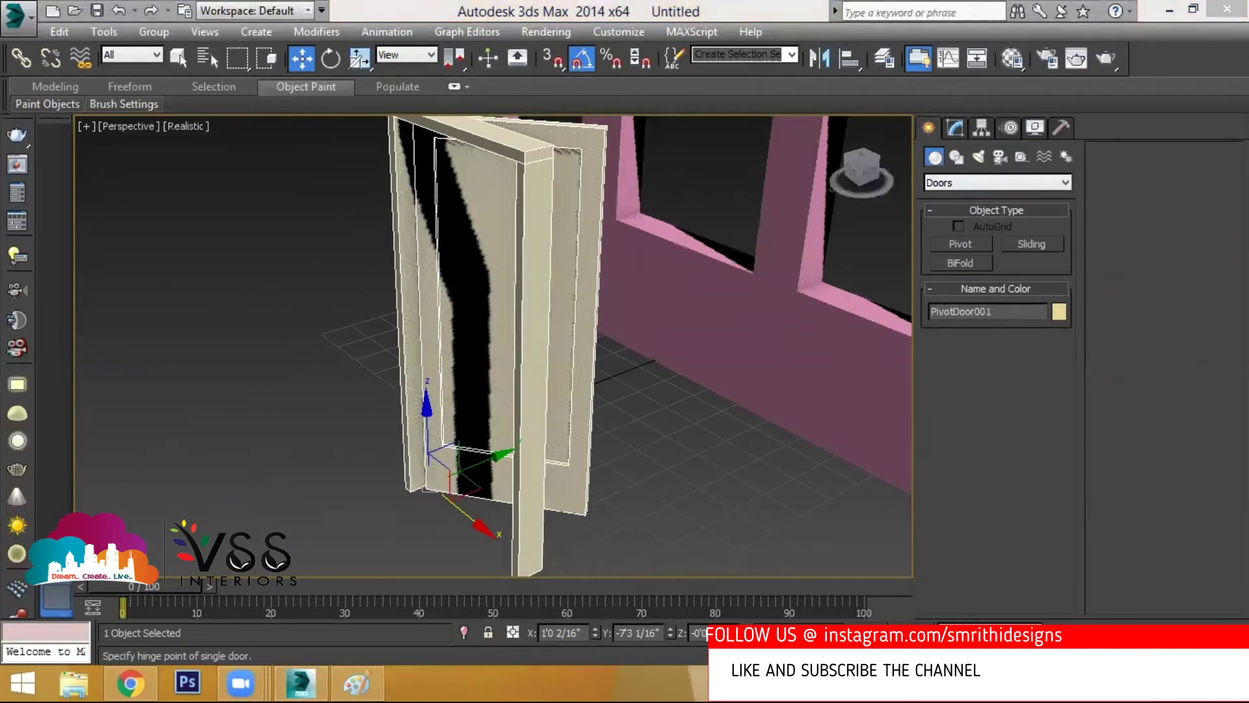
{"action": "middle_click_drag", "start_coordinate": [564, 331], "coordinate": [428, 390]}
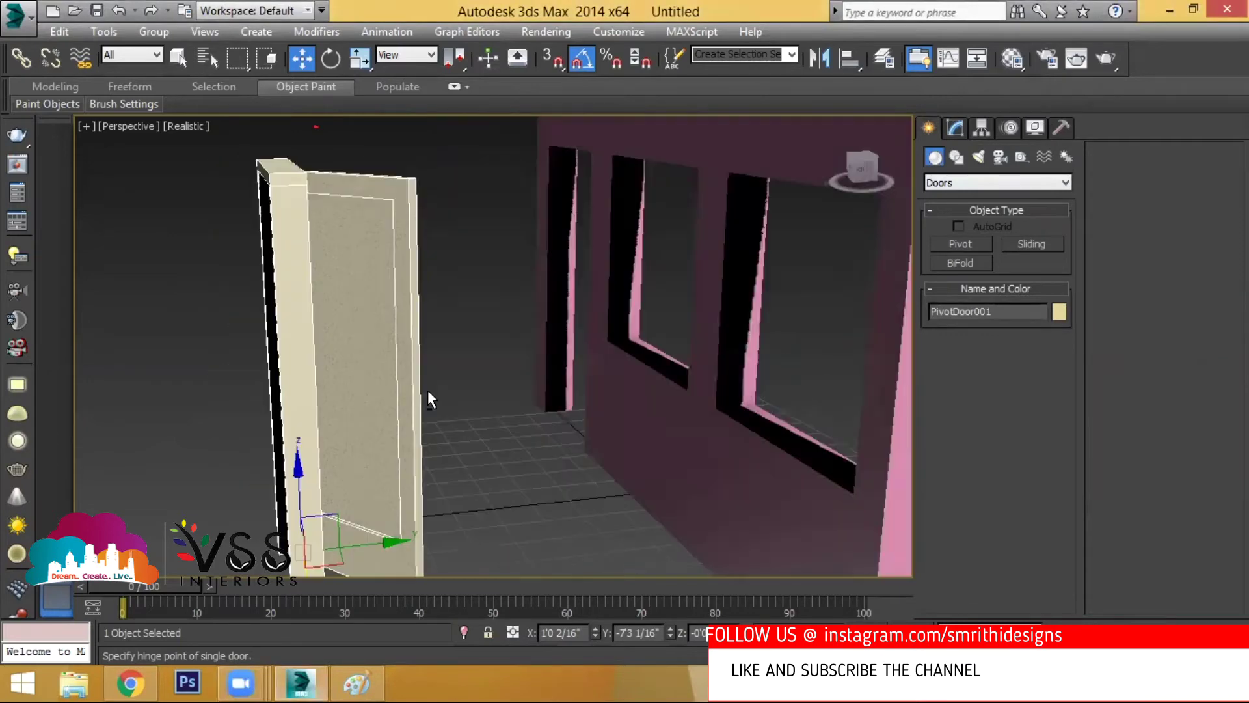
{"action": "scroll", "coordinate": [449, 373], "scroll_direction": "down", "scroll_amount": 4}
{"action": "scroll", "coordinate": [454, 371], "scroll_direction": "up", "scroll_amount": 2}
{"action": "scroll", "coordinate": [454, 370], "scroll_direction": "up", "scroll_amount": 3}
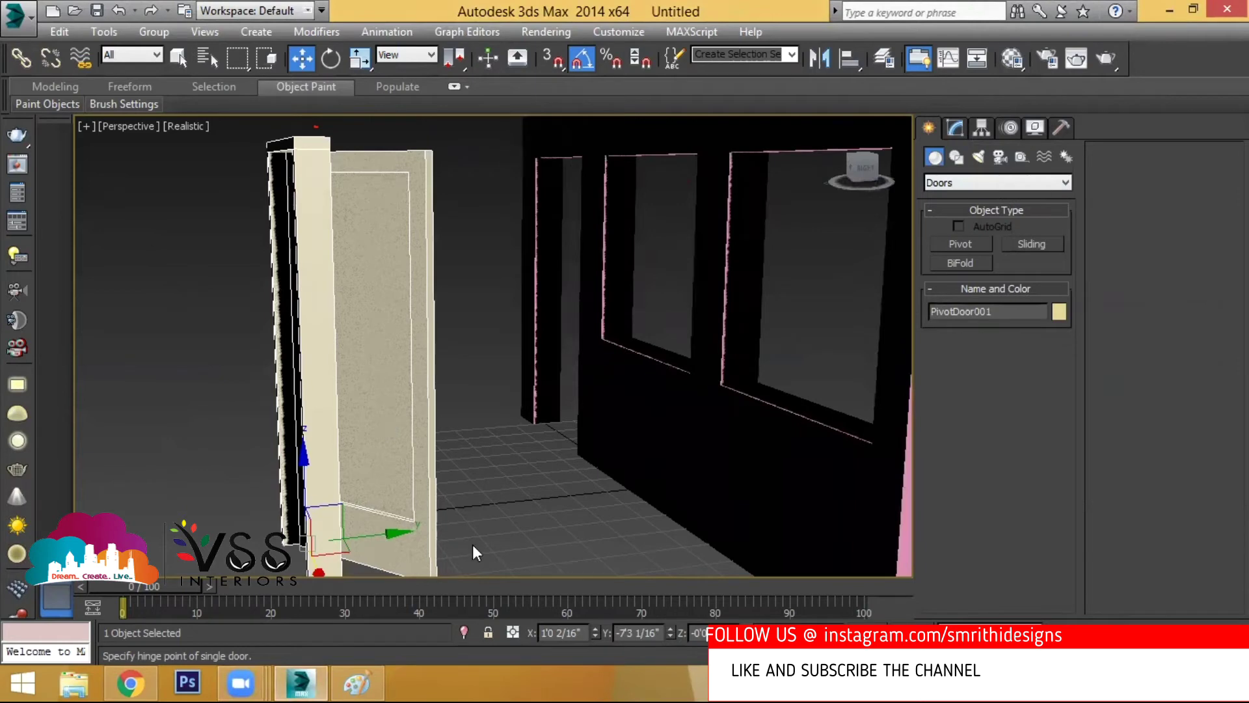
{"action": "middle_click_drag", "start_coordinate": [473, 545], "coordinate": [501, 527]}
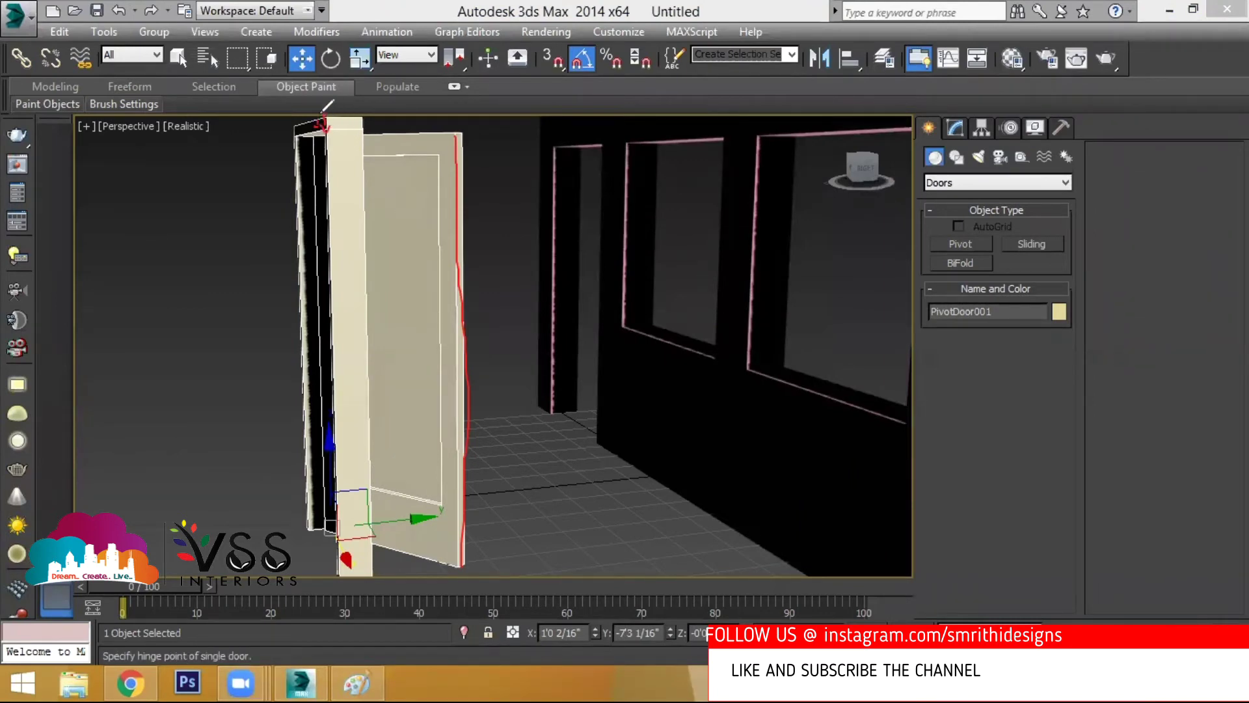
{"action": "mouse_move", "coordinate": [457, 555]}
{"action": "left_mouse_down"}
{"action": "mouse_move", "coordinate": [387, 524]}
{"action": "mouse_move", "coordinate": [456, 546]}
{"action": "mouse_move", "coordinate": [449, 562]}
{"action": "left_mouse_up"}
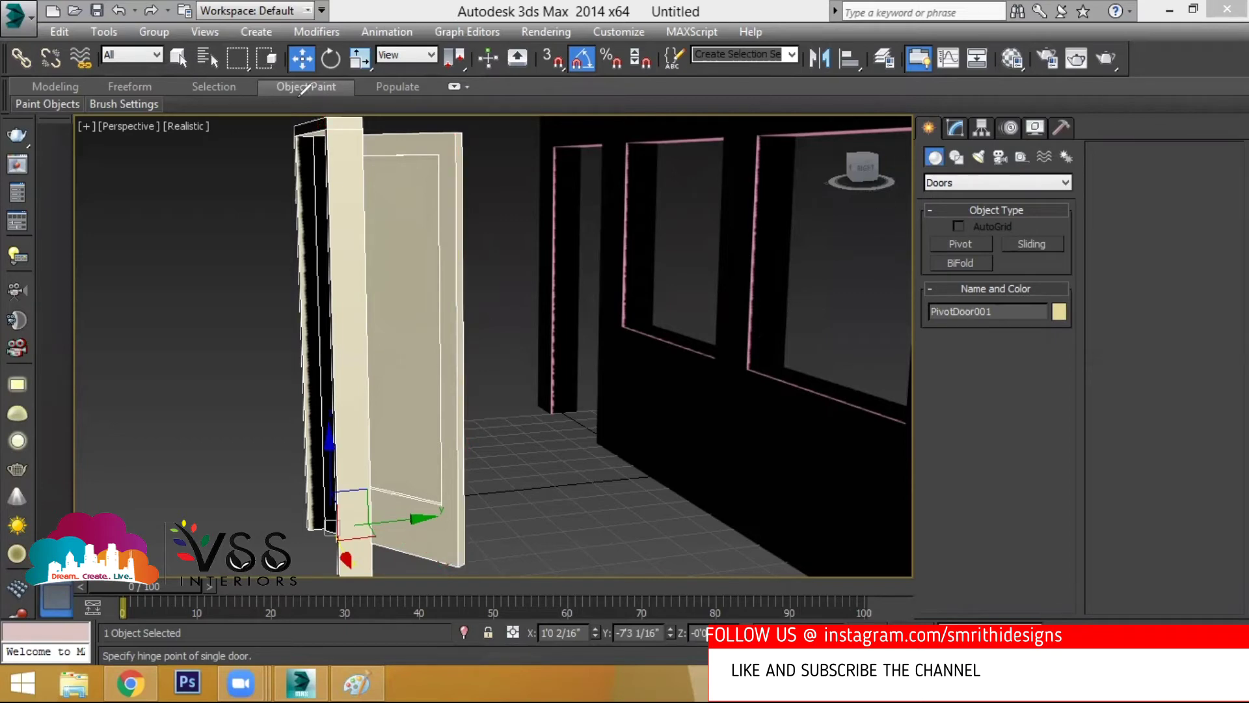
Close the pivot door by setting its opening angle to 0 degrees.
{"action": "middle_click_drag", "start_coordinate": [324, 267], "coordinate": [360, 287], "text": "alt"}
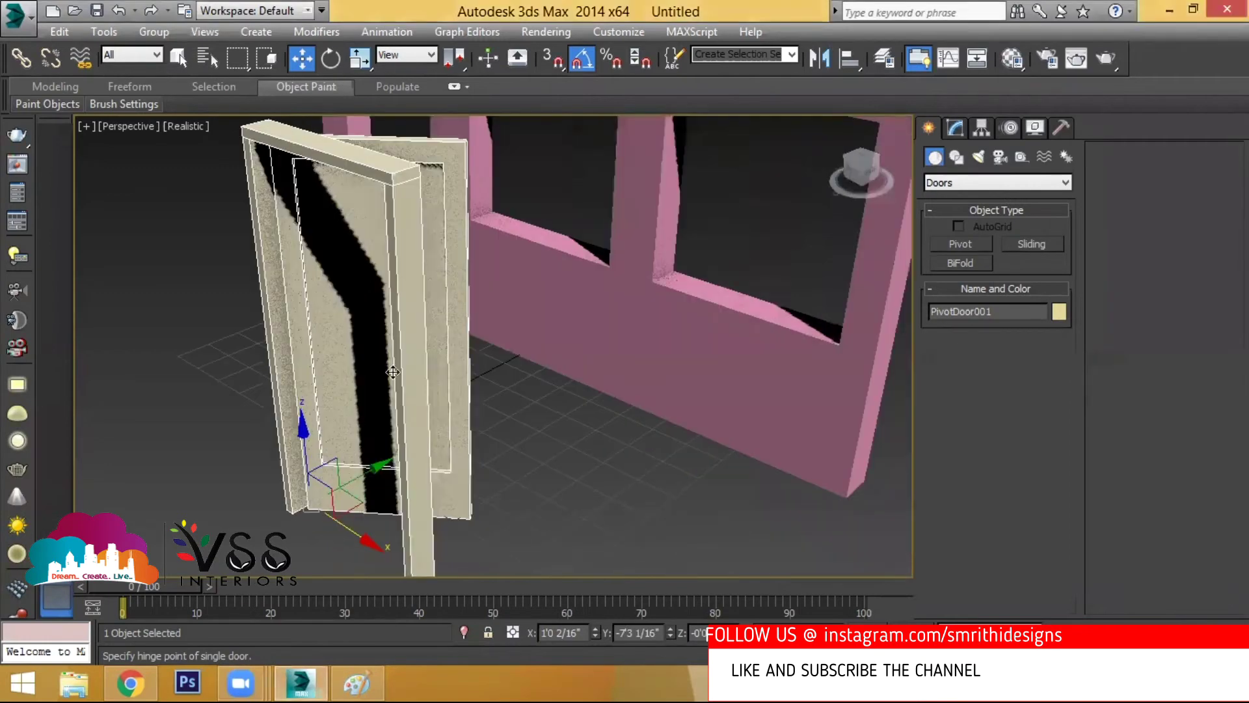
{"action": "scroll", "coordinate": [382, 399], "scroll_direction": "down", "scroll_amount": 5}
{"action": "scroll", "coordinate": [382, 399], "scroll_direction": "up", "scroll_amount": 5}
{"action": "left_click", "coordinate": [955, 127]}
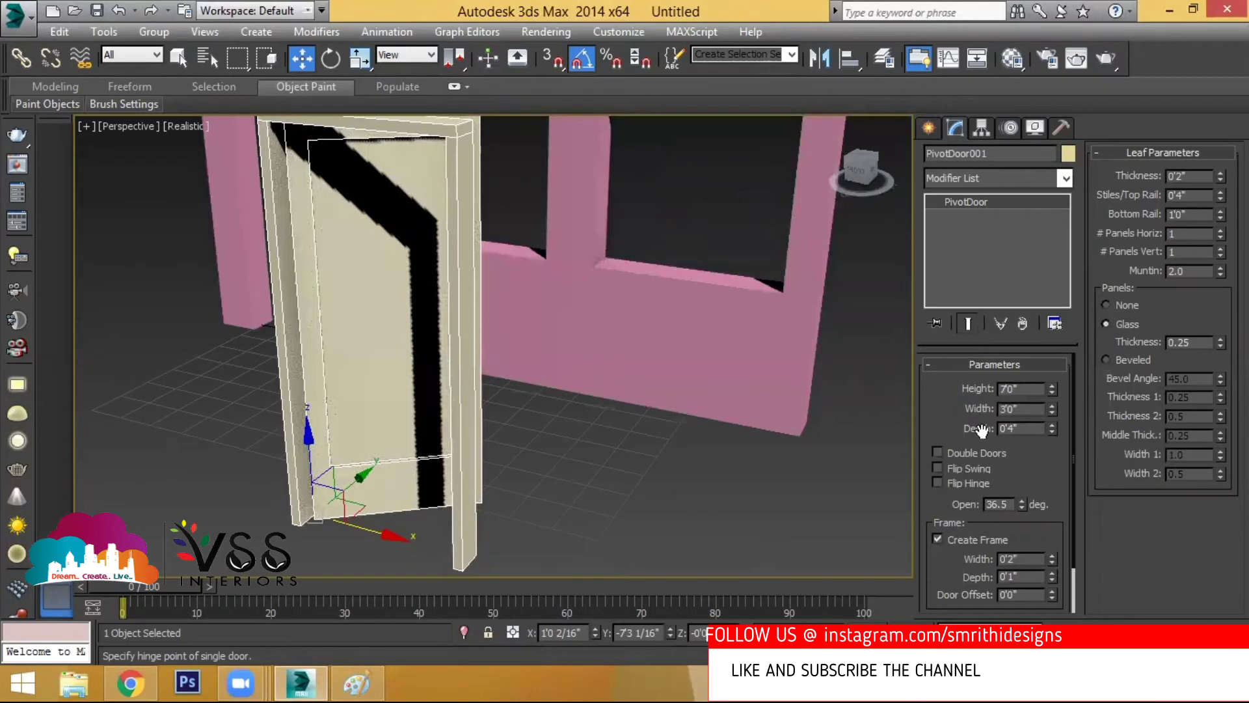
{"action": "left_click_drag", "start_coordinate": [1022, 505], "coordinate": [661, 521]}
Enable Double Doors on the pivot door and open both leaves to 40 degrees.
{"action": "scroll", "coordinate": [630, 340], "scroll_direction": "down", "scroll_amount": 6}
{"action": "scroll", "coordinate": [598, 400], "scroll_direction": "up", "scroll_amount": 8}
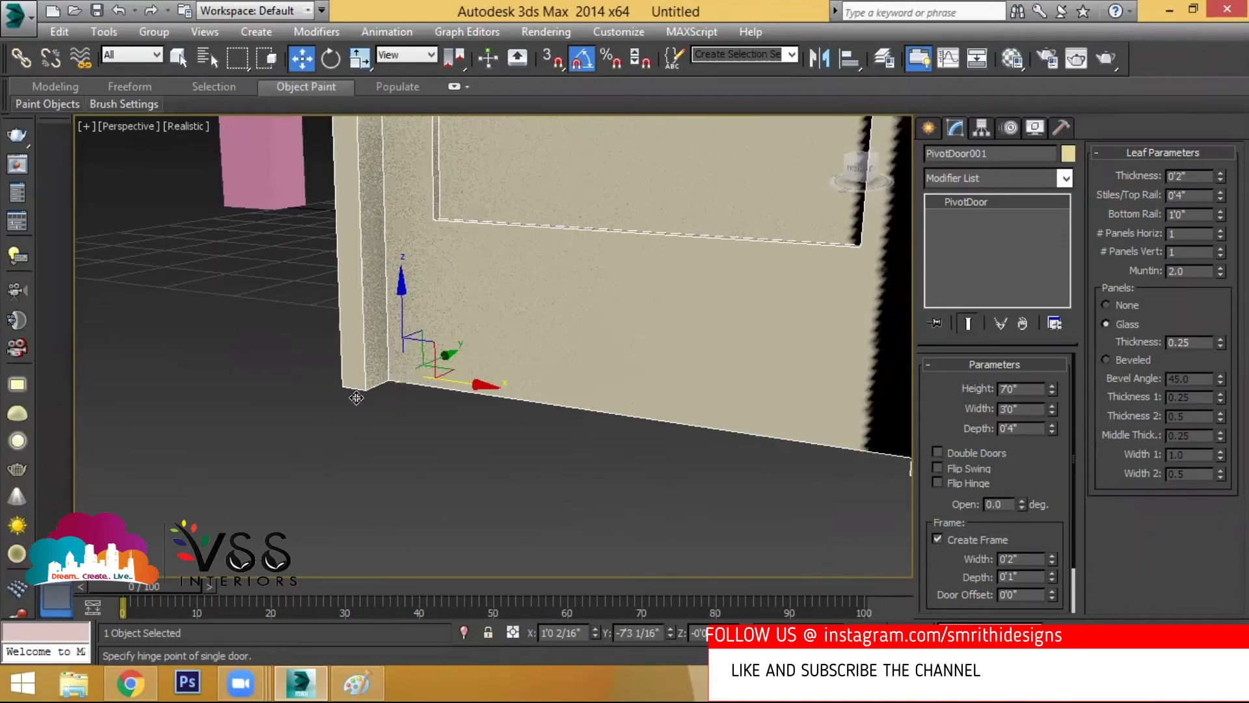
{"action": "scroll", "coordinate": [357, 397], "scroll_direction": "down", "scroll_amount": 5}
{"action": "scroll", "coordinate": [424, 419], "scroll_direction": "up", "scroll_amount": 2}
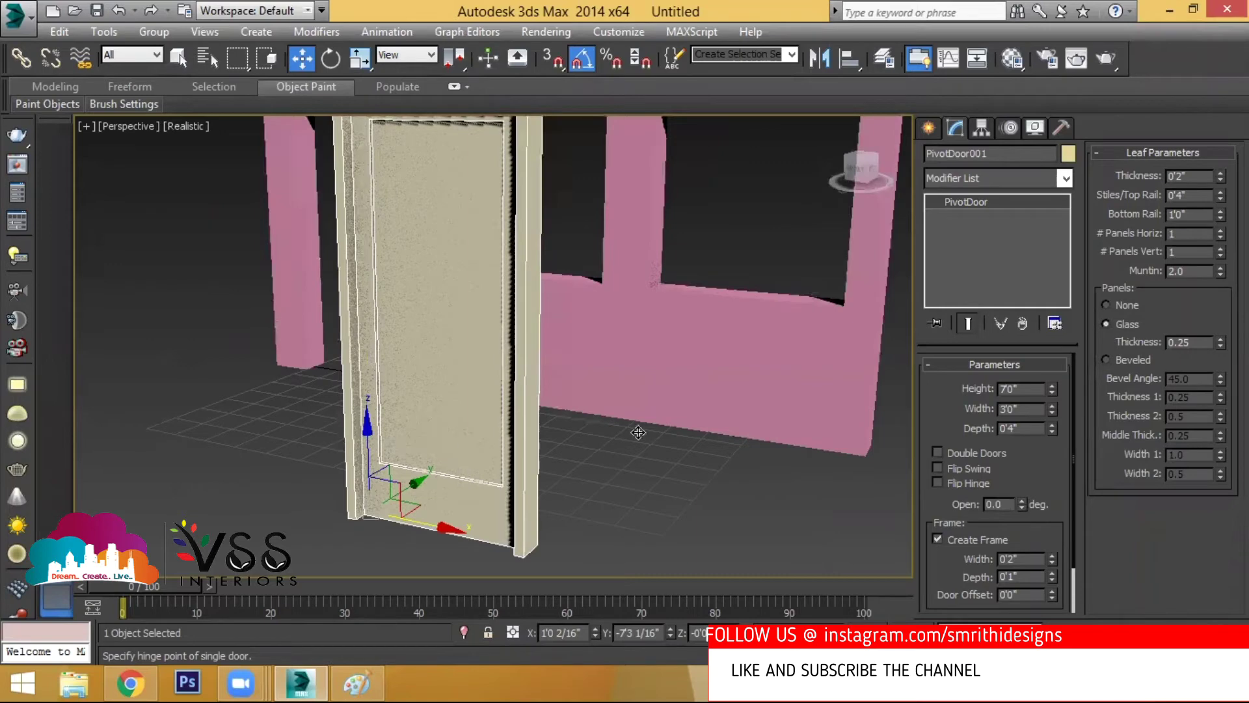
{"action": "scroll", "coordinate": [638, 432], "scroll_direction": "up", "scroll_amount": 1}
{"action": "left_click", "coordinate": [947, 451]}
{"action": "mouse_move", "coordinate": [1020, 507]}
{"action": "left_mouse_down"}
{"action": "mouse_move", "coordinate": [1054, 376]}
{"action": "mouse_move", "coordinate": [1045, 133]}
{"action": "mouse_move", "coordinate": [1017, 512]}
{"action": "left_mouse_up"}
{"action": "left_click_drag", "start_coordinate": [1045, 270], "coordinate": [1034, 517]}
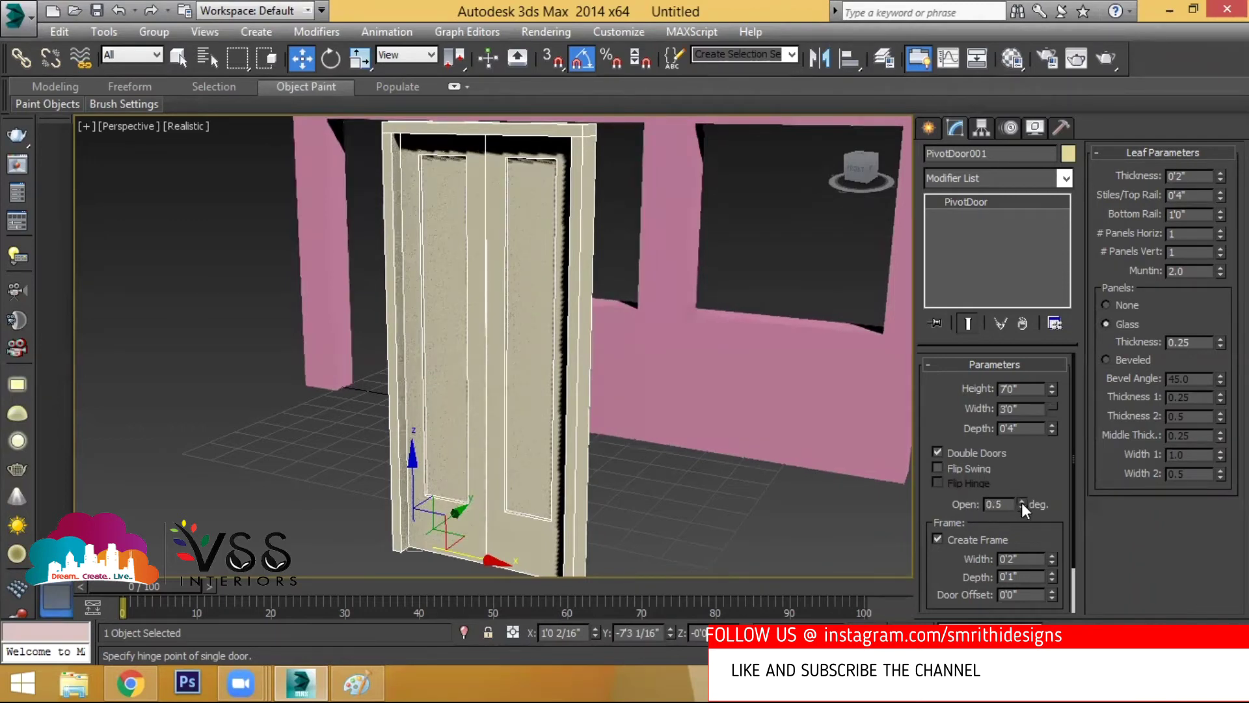
{"action": "left_click_drag", "start_coordinate": [1022, 502], "coordinate": [1028, 455]}
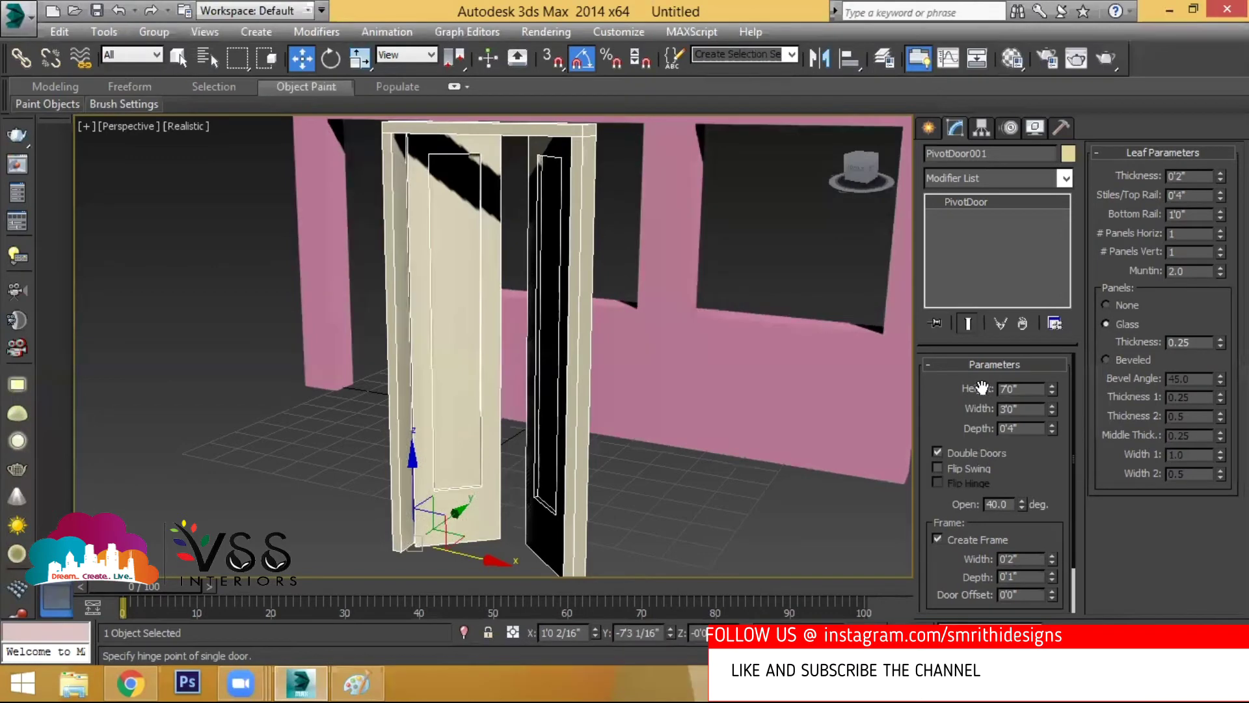
Compare the door with and without Double Doors, leave the option off and reset the opening angle to 0 degrees.
{"action": "left_click", "coordinate": [938, 451]}
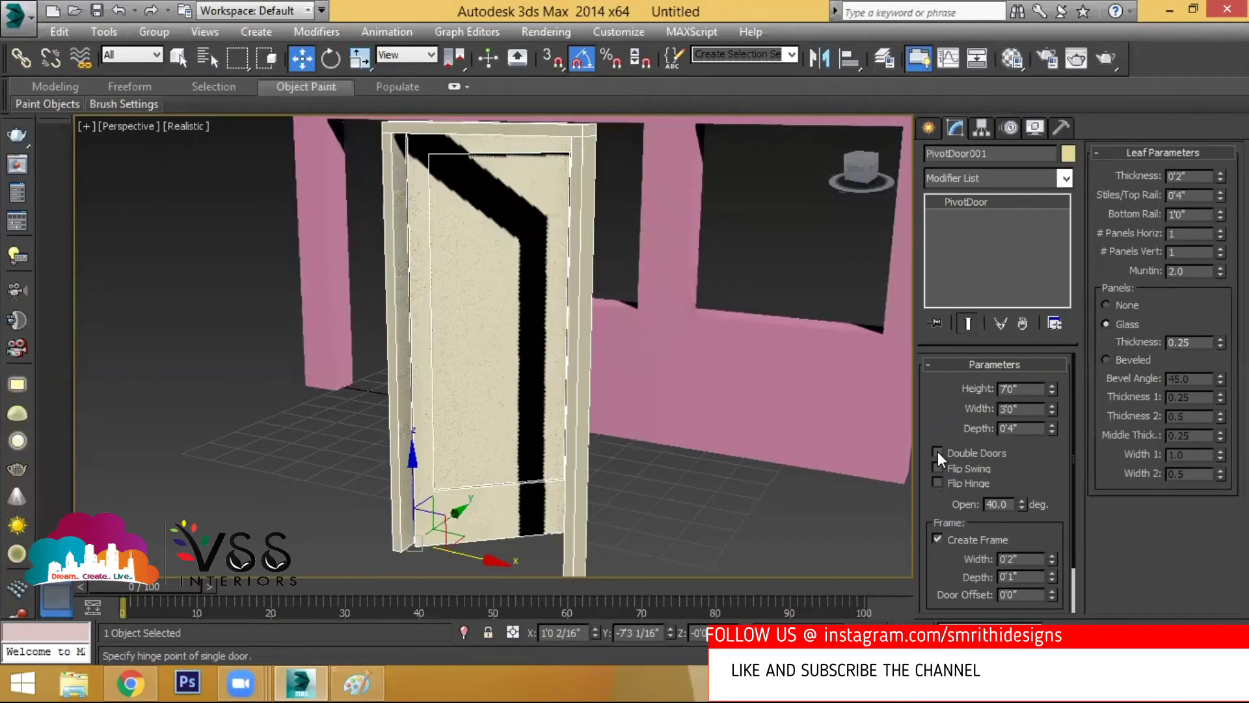
{"action": "left_click", "coordinate": [938, 451]}
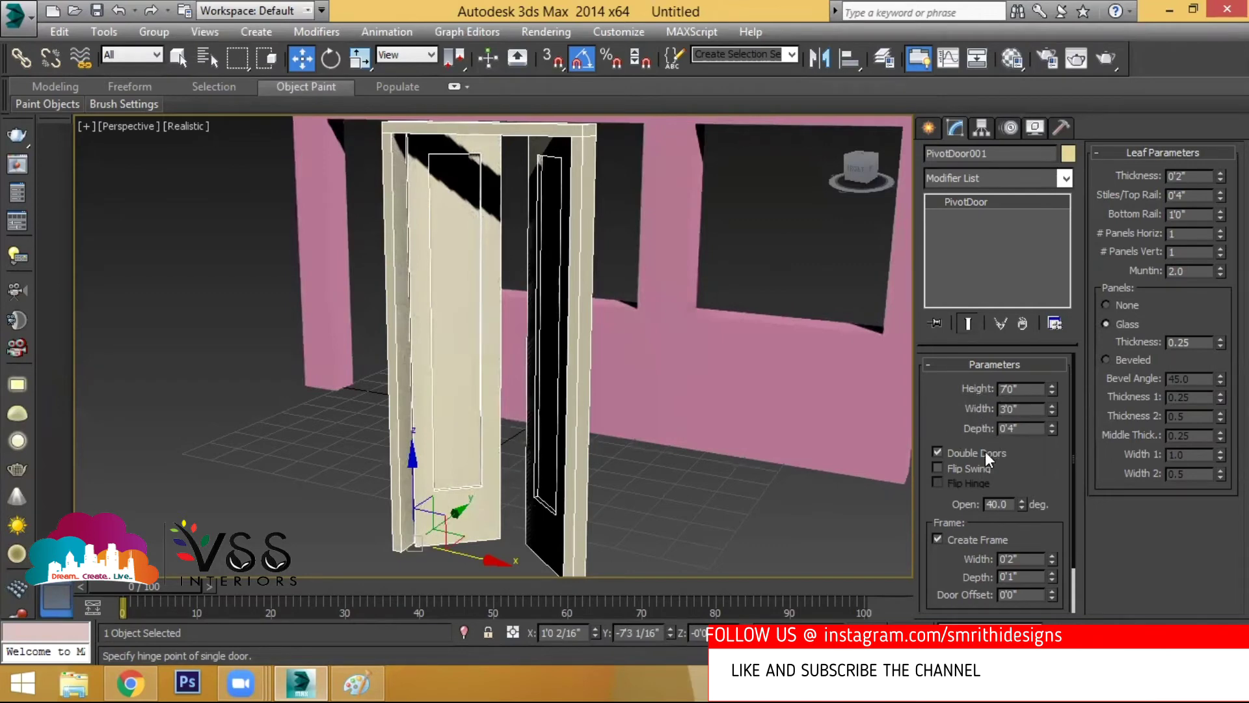
{"action": "left_click", "coordinate": [937, 450]}
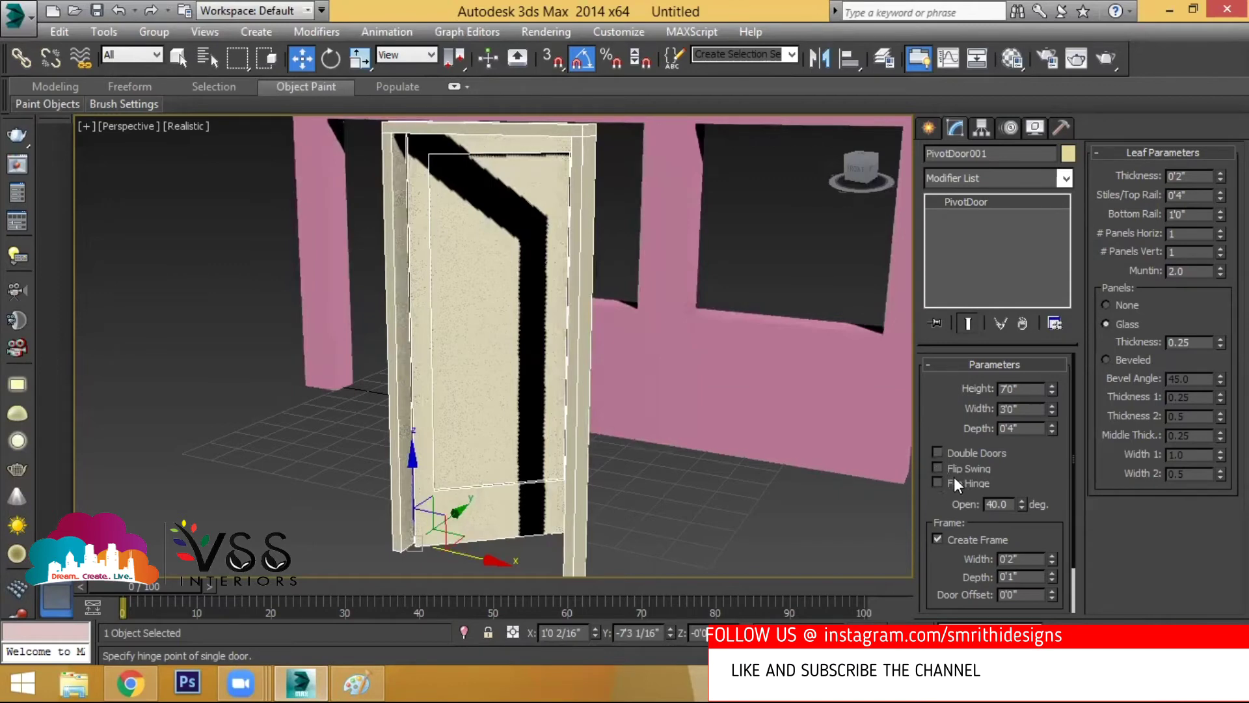
{"action": "left_click_drag", "start_coordinate": [1023, 505], "coordinate": [950, 578]}
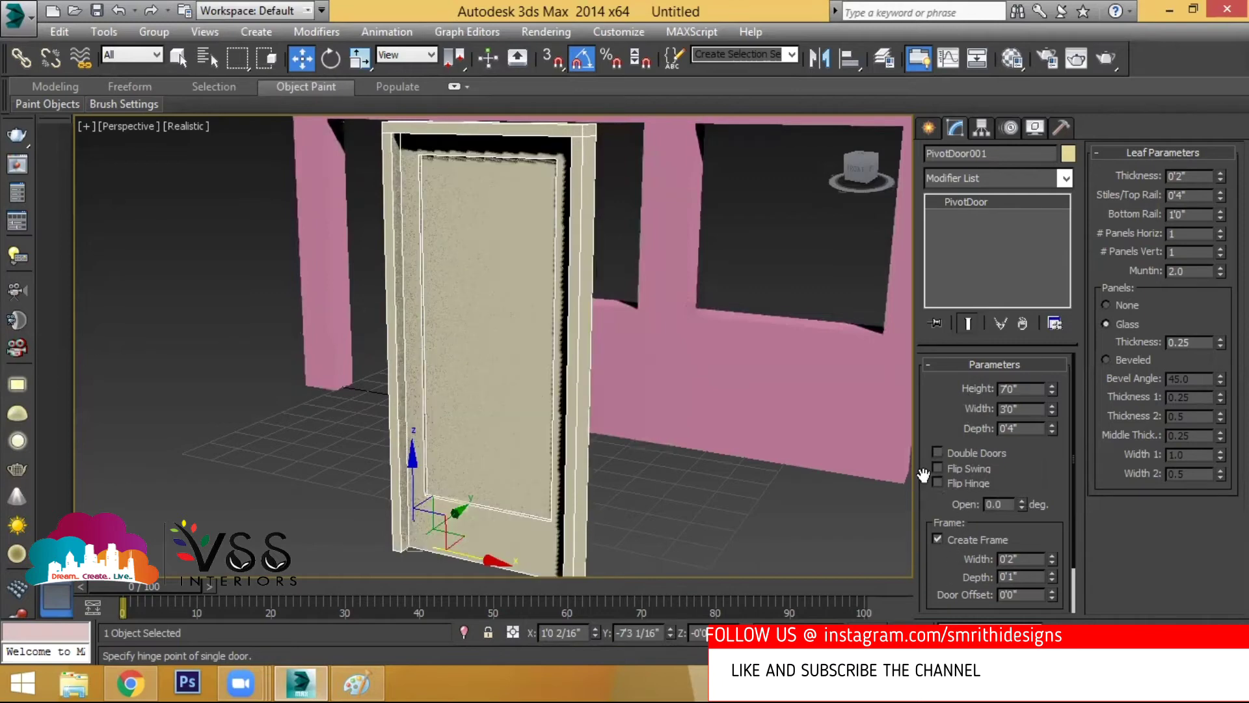
Try Flip Swing with the door slightly open, turn it off and return the opening angle to 0 degrees.
{"action": "left_click", "coordinate": [946, 470]}
{"action": "mouse_move", "coordinate": [1022, 503]}
{"action": "left_mouse_down"}
{"action": "mouse_move", "coordinate": [1047, 271]}
{"action": "mouse_move", "coordinate": [1047, 197]}
{"action": "mouse_move", "coordinate": [1028, 143]}
{"action": "mouse_move", "coordinate": [1008, 576]}
{"action": "mouse_move", "coordinate": [1034, 362]}
{"action": "mouse_move", "coordinate": [1028, 503]}
{"action": "left_mouse_up"}
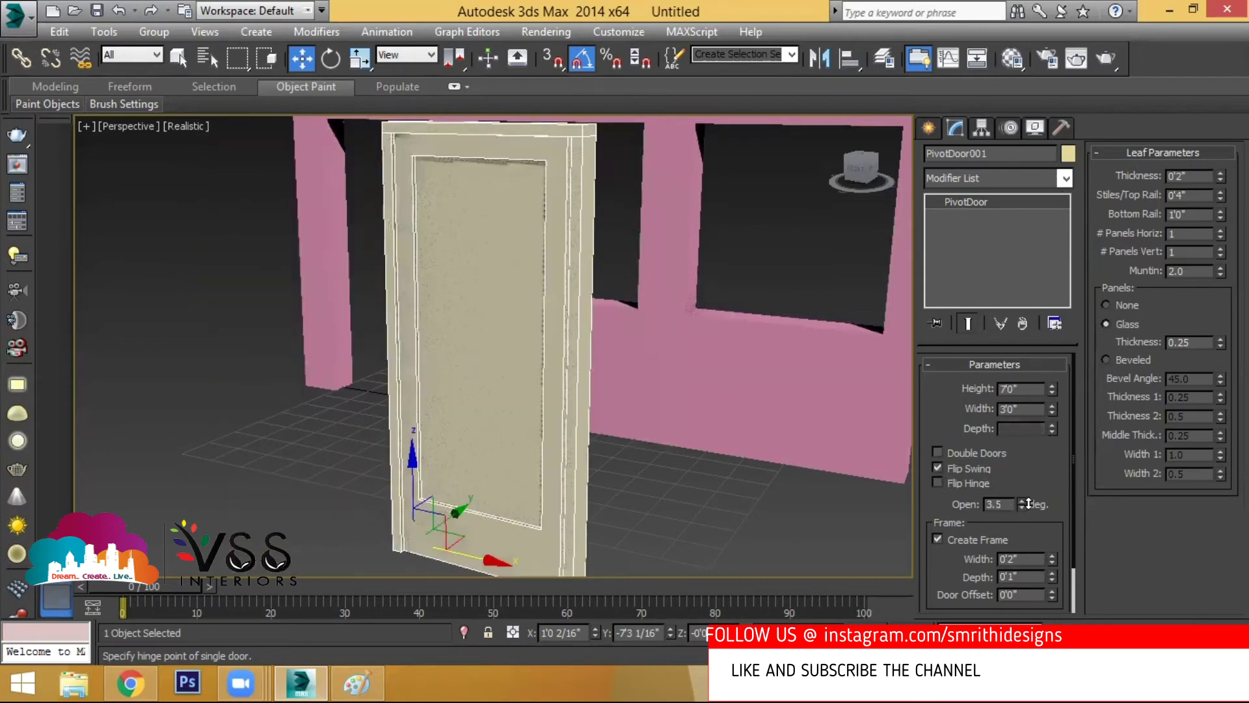
{"action": "left_click", "coordinate": [955, 464]}
{"action": "left_click_drag", "start_coordinate": [1021, 505], "coordinate": [974, 505]}
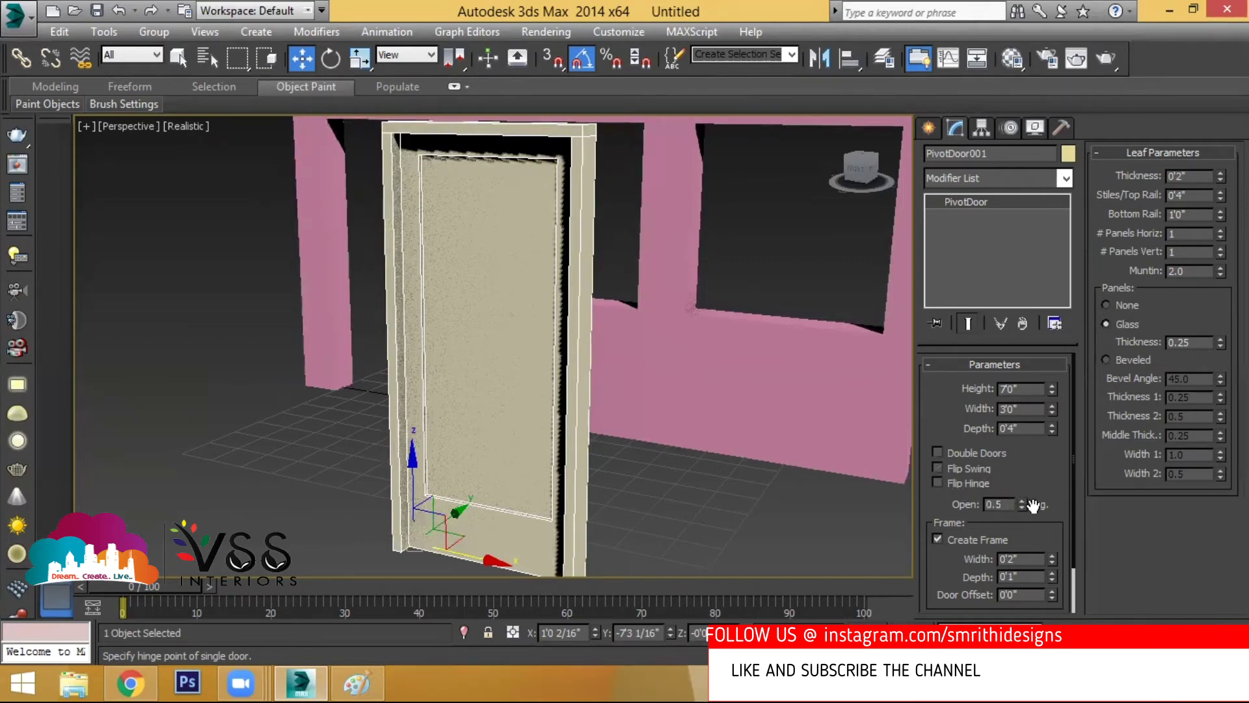
{"action": "left_click_drag", "start_coordinate": [1021, 505], "coordinate": [1035, 538]}
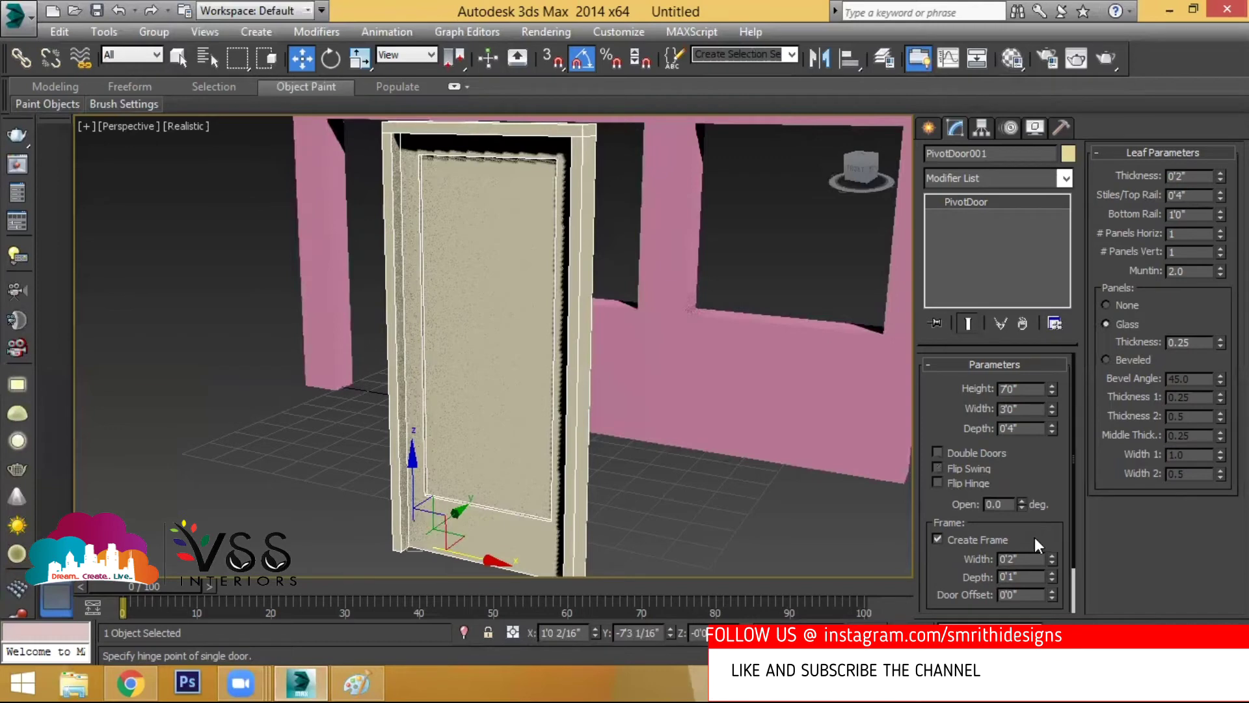
Enable Flip Hinge and open the pivot door to 68 degrees, checking the hinge side from both directions.
{"action": "left_click", "coordinate": [952, 484]}
{"action": "left_click_drag", "start_coordinate": [1022, 502], "coordinate": [1076, 379]}
{"action": "middle_click_drag", "start_coordinate": [818, 388], "coordinate": [427, 213], "text": "alt"}
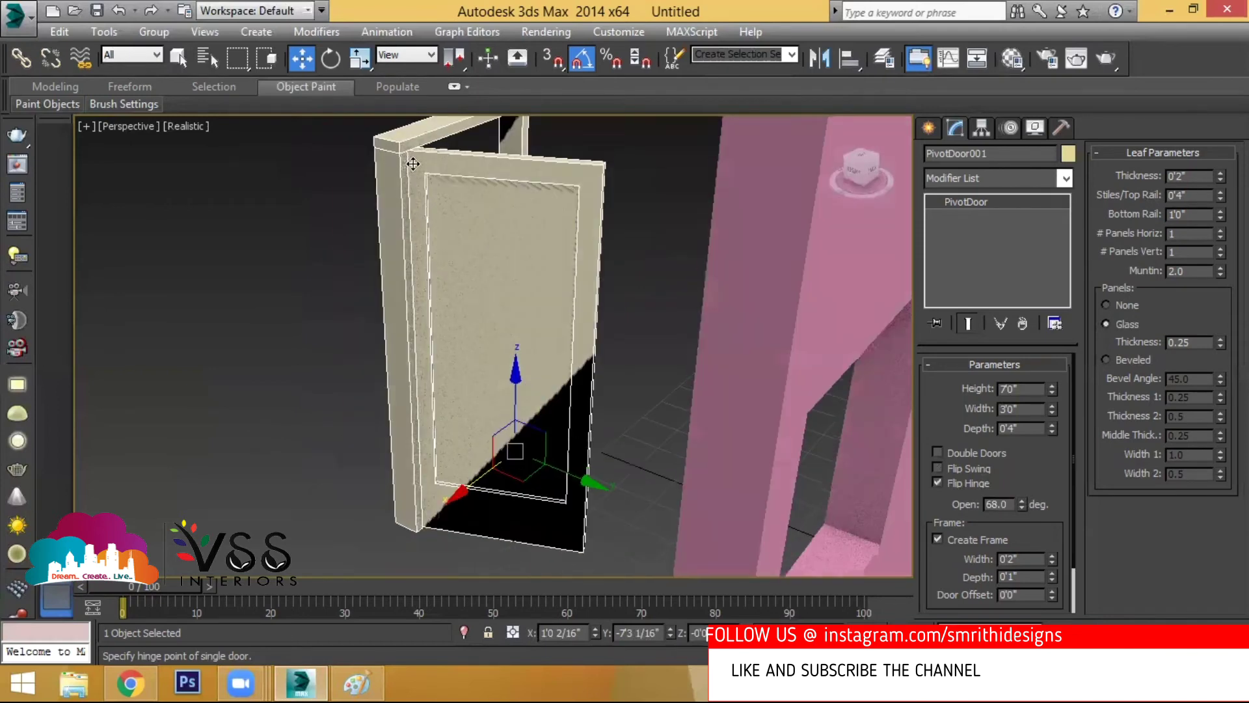
{"action": "middle_click_drag", "start_coordinate": [412, 164], "coordinate": [404, 184], "text": "alt"}
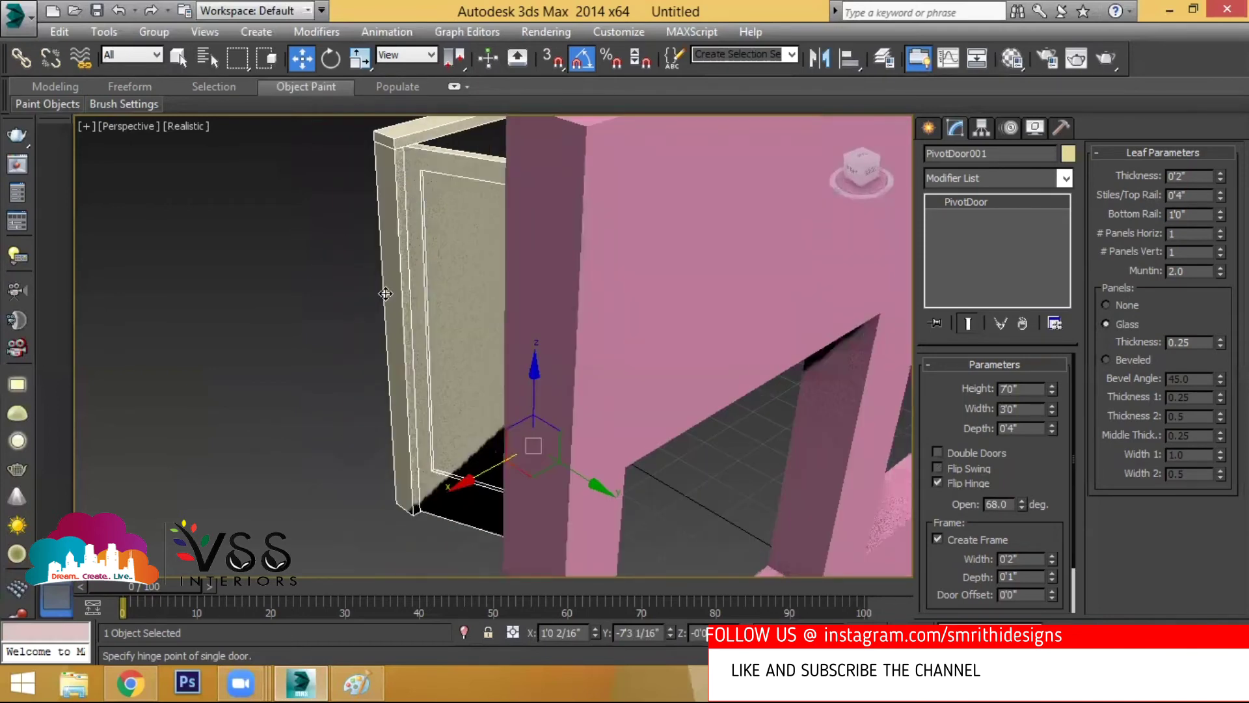
{"action": "key", "text": "alt"}
{"action": "middle_click_drag", "start_coordinate": [408, 429], "coordinate": [605, 416], "text": "alt"}
{"action": "middle_click_drag", "start_coordinate": [851, 476], "coordinate": [920, 509], "text": "alt"}
Toggle Flip Hinge repeatedly to compare the two hinge sides of the open door, leaving the option off.
{"action": "left_click", "coordinate": [945, 483]}
{"action": "left_click", "coordinate": [944, 482]}
{"action": "left_click", "coordinate": [944, 482]}
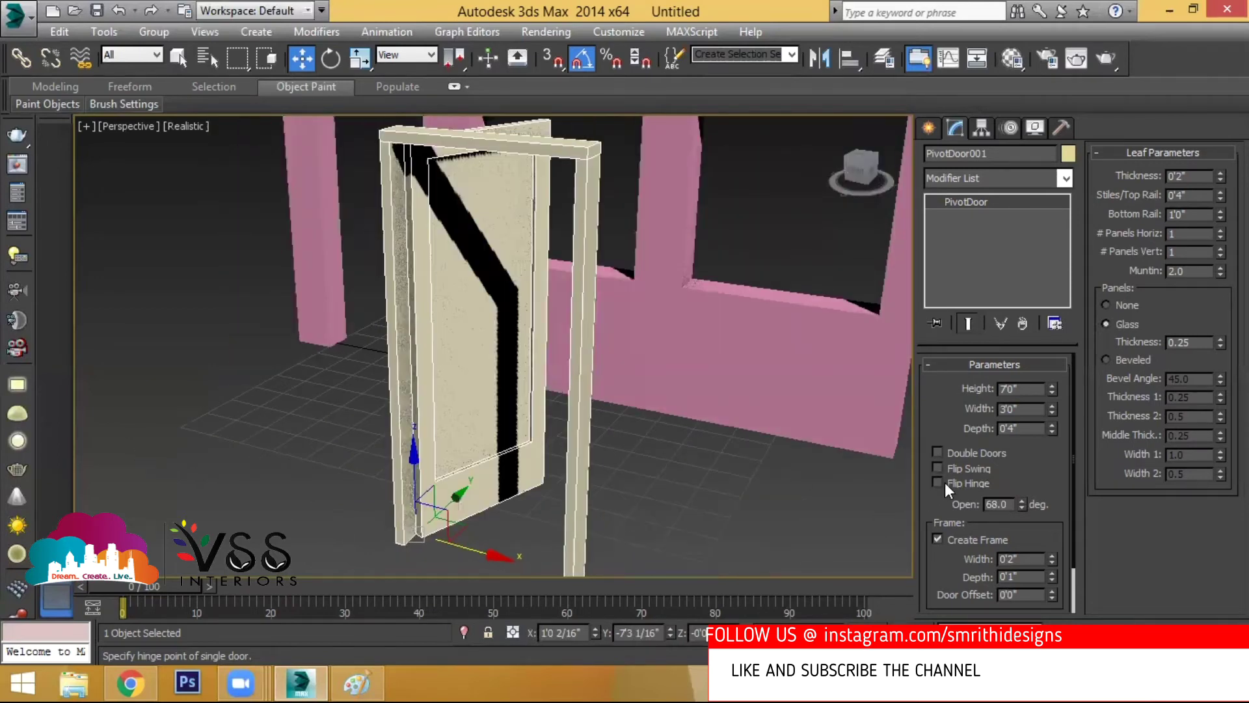
{"action": "middle_click_drag", "start_coordinate": [758, 498], "coordinate": [805, 497], "text": "alt"}
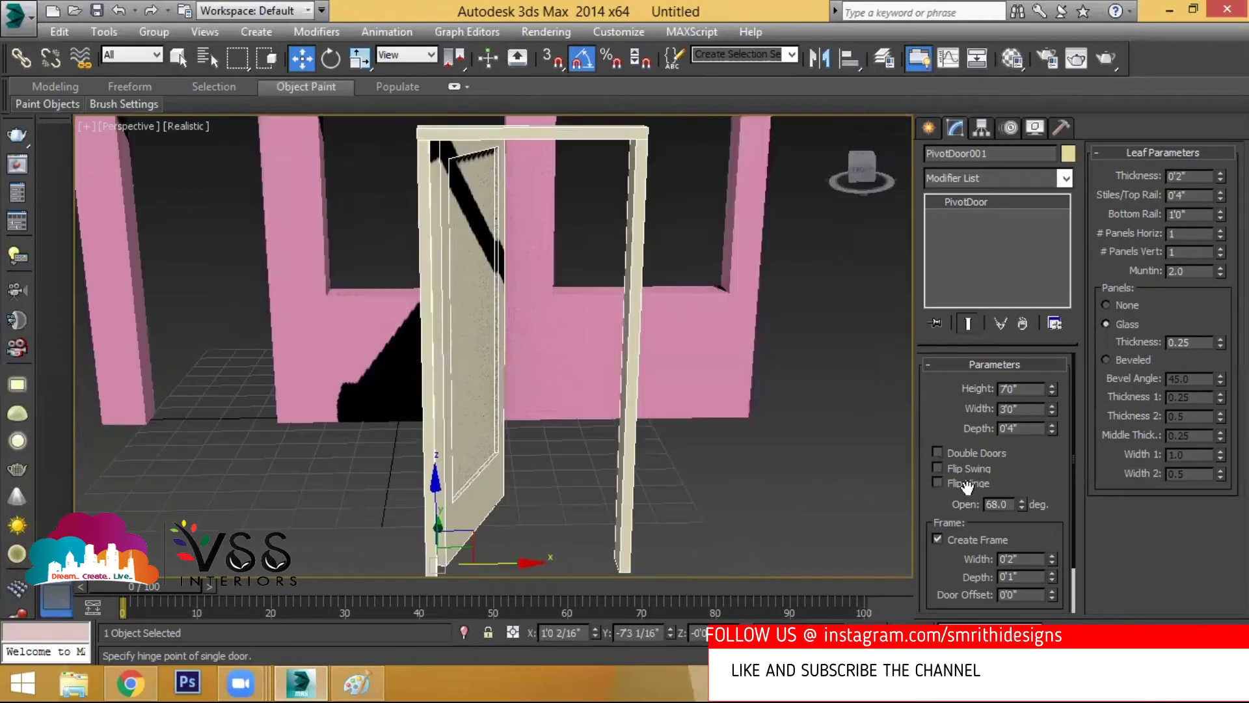
{"action": "left_click", "coordinate": [969, 485]}
{"action": "left_click", "coordinate": [971, 486]}
{"action": "left_click", "coordinate": [971, 486]}
{"action": "left_click", "coordinate": [971, 486]}
{"action": "middle_click_drag", "start_coordinate": [768, 452], "coordinate": [747, 469], "text": "alt"}
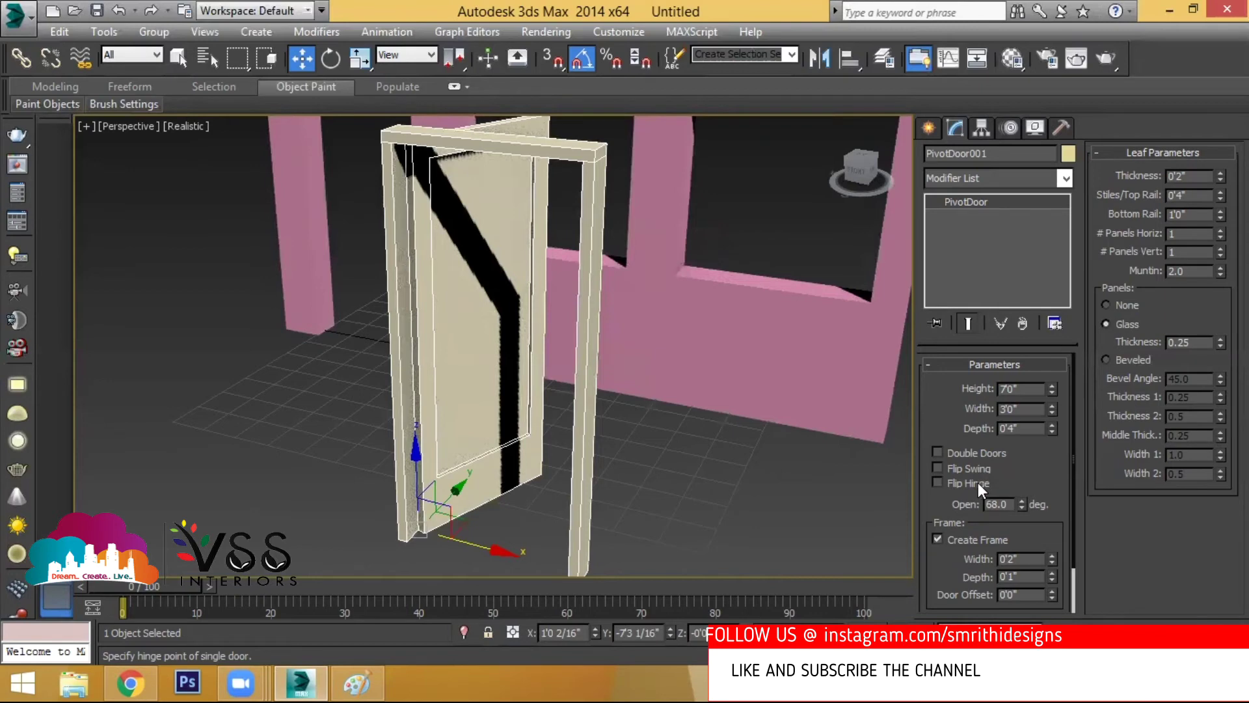
Toggle Flip Hinge and Flip Swing in turn to compare the opening directions, leaving both options off.
{"action": "left_click", "coordinate": [963, 482]}
{"action": "left_click", "coordinate": [963, 482]}
{"action": "left_click", "coordinate": [959, 470]}
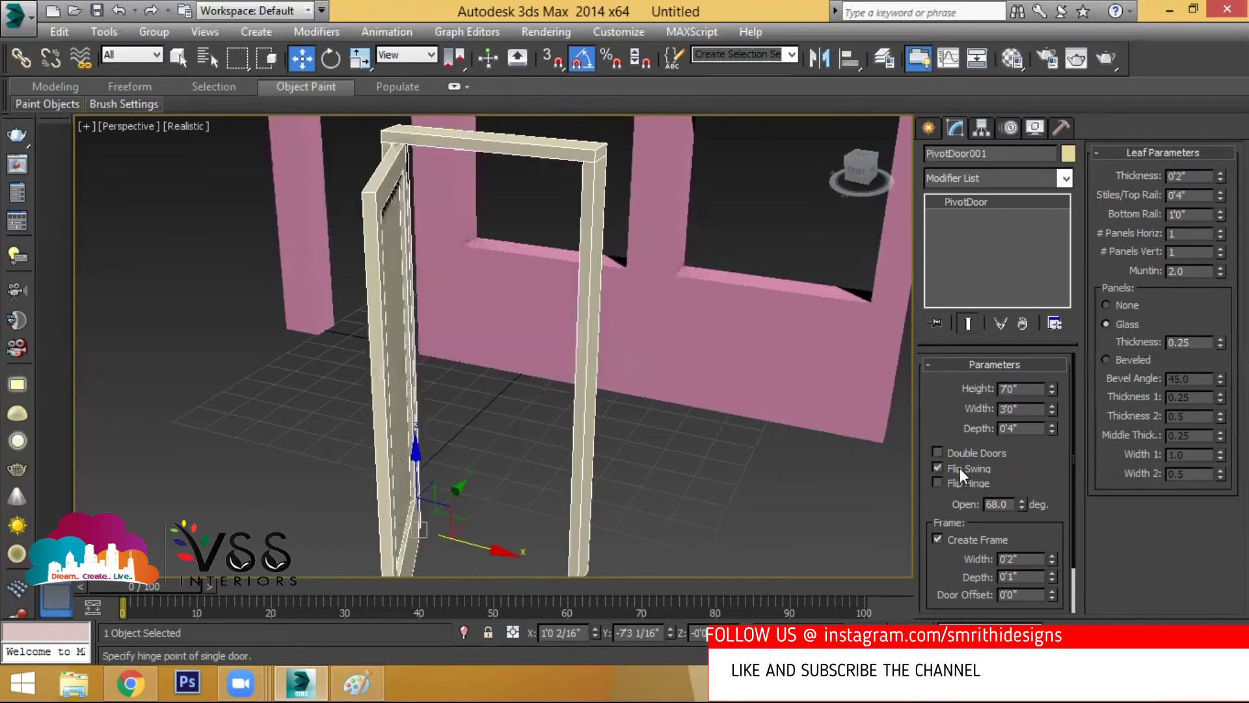
{"action": "left_click", "coordinate": [961, 470]}
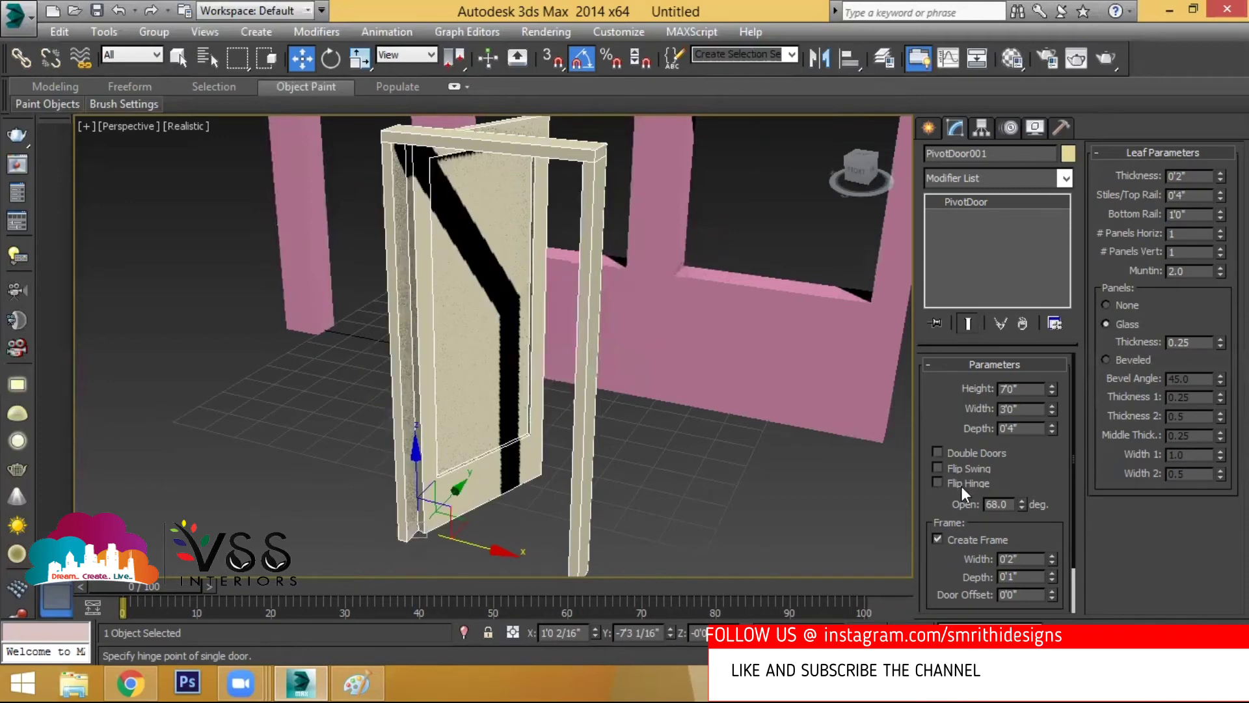
Toggle Flip Hinge and try Double Doors on the open pivot door, leaving both options off.
{"action": "left_click", "coordinate": [962, 484]}
{"action": "left_click", "coordinate": [962, 483]}
{"action": "left_click", "coordinate": [976, 457]}
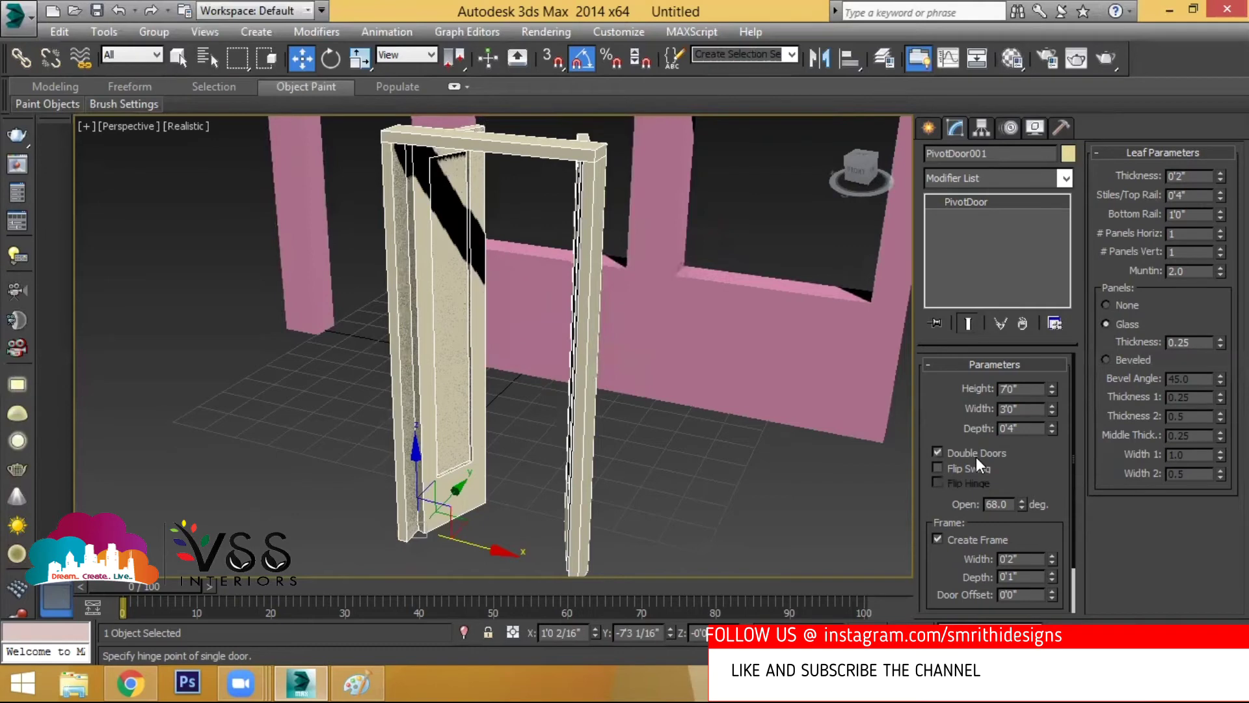
{"action": "left_click", "coordinate": [976, 457]}
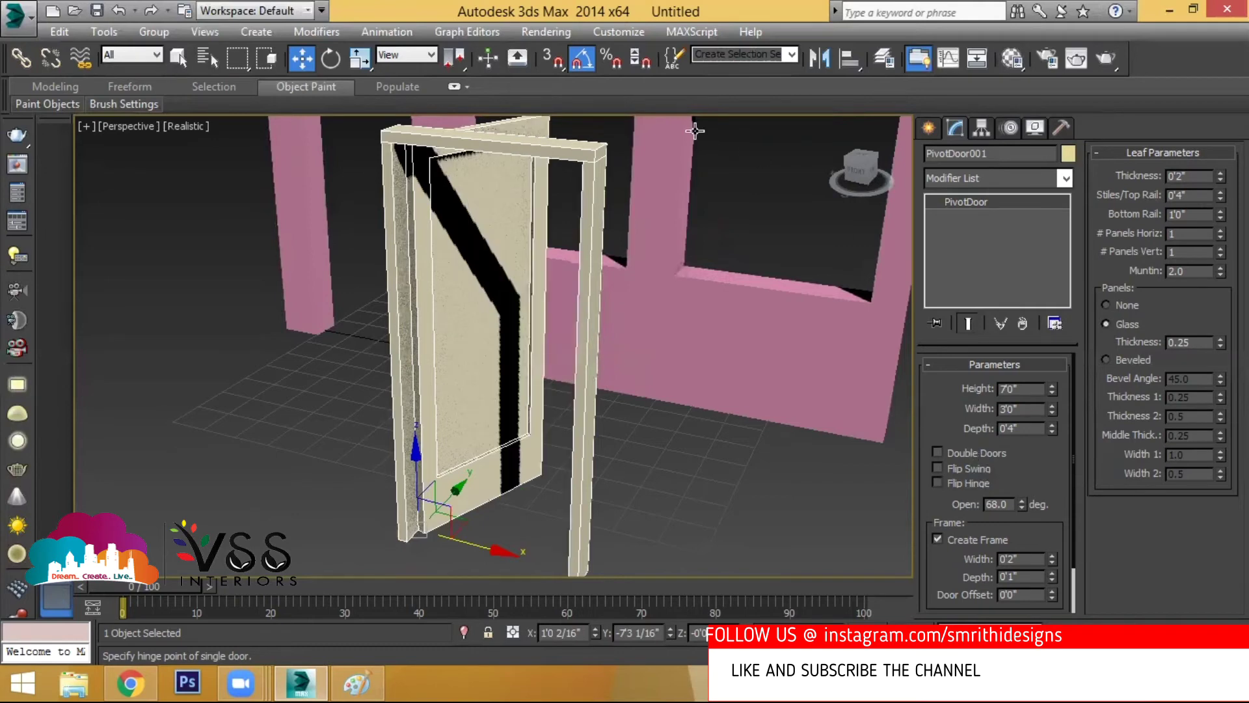
{"action": "mouse_move", "coordinate": [963, 434]}
{"action": "left_mouse_down"}
{"action": "mouse_move", "coordinate": [898, 505]}
{"action": "mouse_move", "coordinate": [1006, 459]}
{"action": "mouse_move", "coordinate": [1007, 423]}
{"action": "left_mouse_up"}
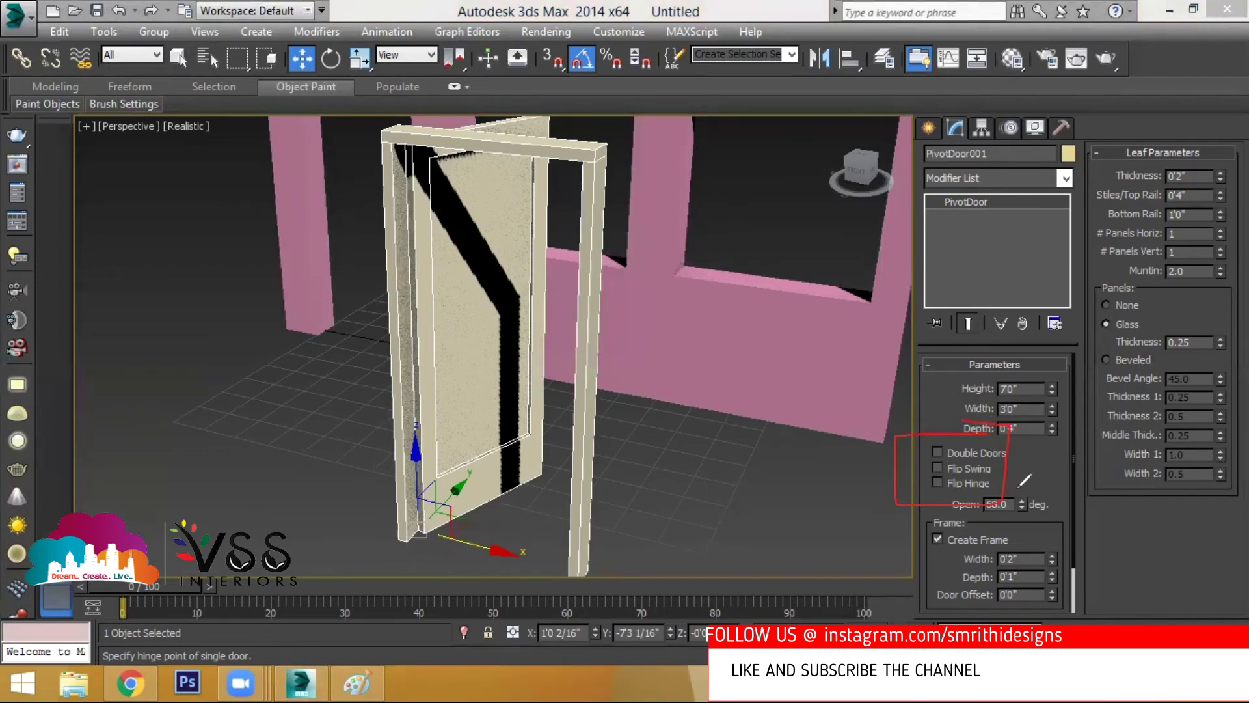
{"action": "mouse_move", "coordinate": [1007, 469]}
{"action": "left_mouse_down"}
{"action": "mouse_move", "coordinate": [1049, 464]}
{"action": "mouse_move", "coordinate": [1039, 490]}
{"action": "mouse_move", "coordinate": [993, 461]}
{"action": "mouse_move", "coordinate": [963, 478]}
{"action": "mouse_move", "coordinate": [991, 477]}
{"action": "mouse_move", "coordinate": [942, 492]}
{"action": "mouse_move", "coordinate": [997, 491]}
{"action": "left_mouse_up"}
{"action": "left_click", "coordinate": [880, 90]}
{"action": "mouse_move", "coordinate": [1048, 379]}
{"action": "left_mouse_down"}
{"action": "mouse_move", "coordinate": [963, 377]}
{"action": "mouse_move", "coordinate": [964, 432]}
{"action": "mouse_move", "coordinate": [1065, 427]}
{"action": "mouse_move", "coordinate": [1041, 367]}
{"action": "mouse_move", "coordinate": [1018, 375]}
{"action": "left_mouse_up"}
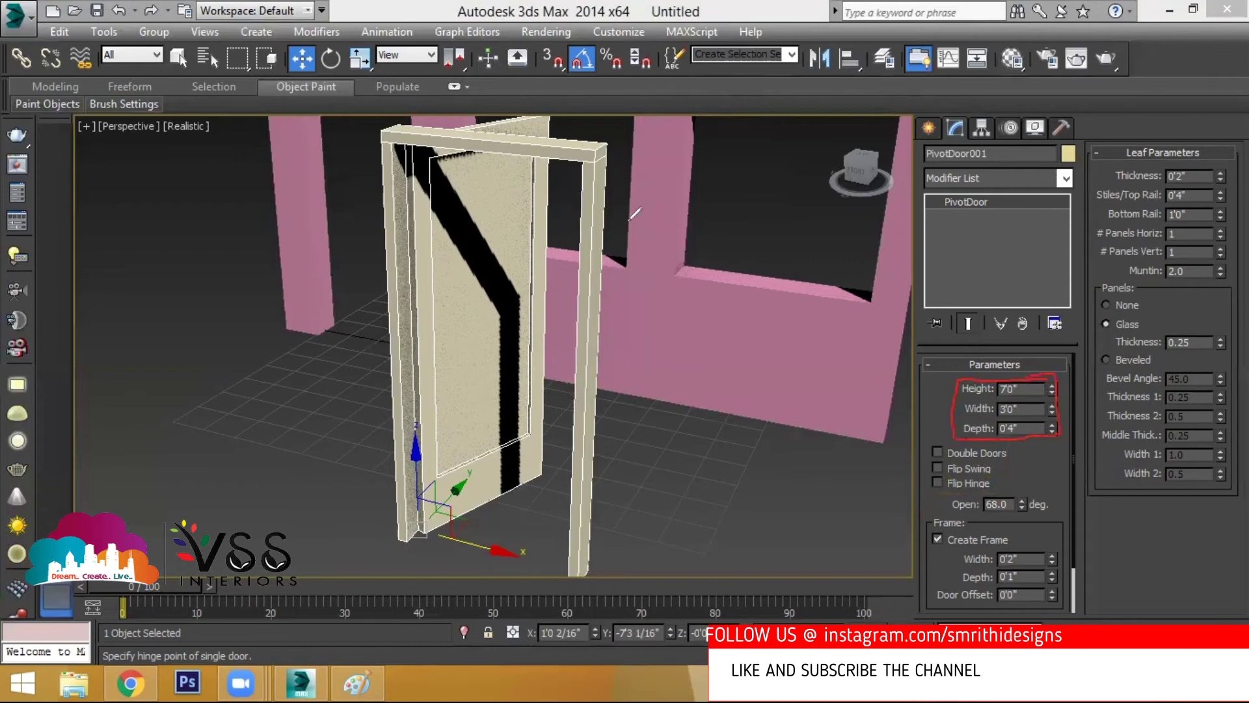
{"action": "mouse_move", "coordinate": [1000, 396]}
{"action": "left_mouse_down"}
{"action": "mouse_move", "coordinate": [1045, 396]}
{"action": "mouse_move", "coordinate": [1020, 415]}
{"action": "left_mouse_up"}
{"action": "left_click", "coordinate": [892, 102]}
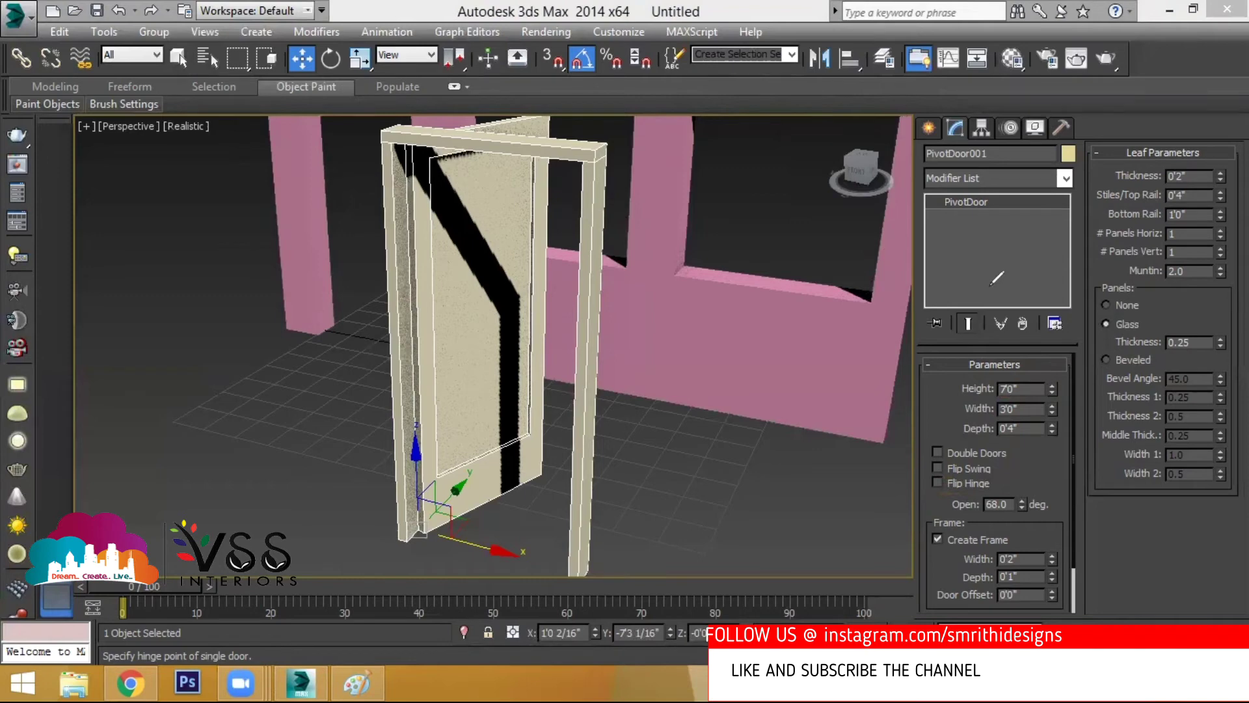
{"action": "mouse_move", "coordinate": [1011, 492]}
{"action": "left_mouse_down"}
{"action": "mouse_move", "coordinate": [958, 497]}
{"action": "mouse_move", "coordinate": [979, 525]}
{"action": "mouse_move", "coordinate": [1026, 496]}
{"action": "mouse_move", "coordinate": [1009, 495]}
{"action": "mouse_move", "coordinate": [1023, 503]}
{"action": "mouse_move", "coordinate": [1032, 431]}
{"action": "mouse_move", "coordinate": [1027, 545]}
{"action": "left_mouse_up"}
{"action": "left_click_drag", "start_coordinate": [1023, 453], "coordinate": [1040, 451]}
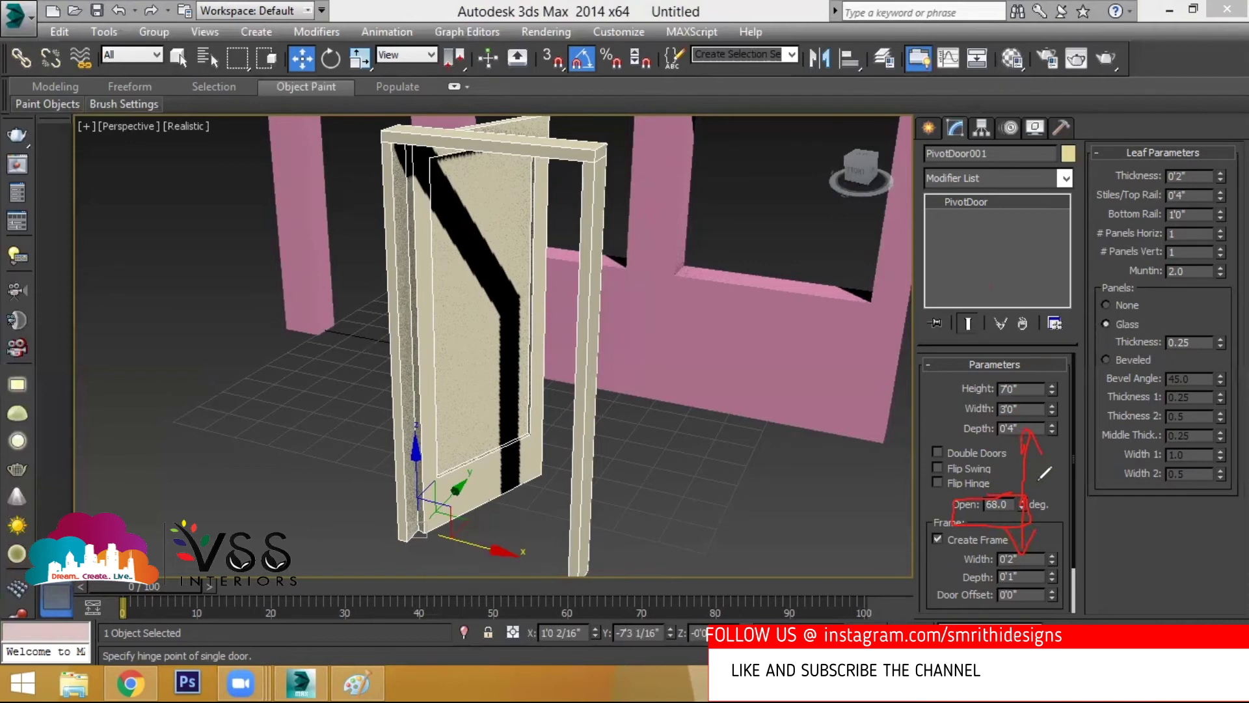
{"action": "left_click", "coordinate": [874, 95]}
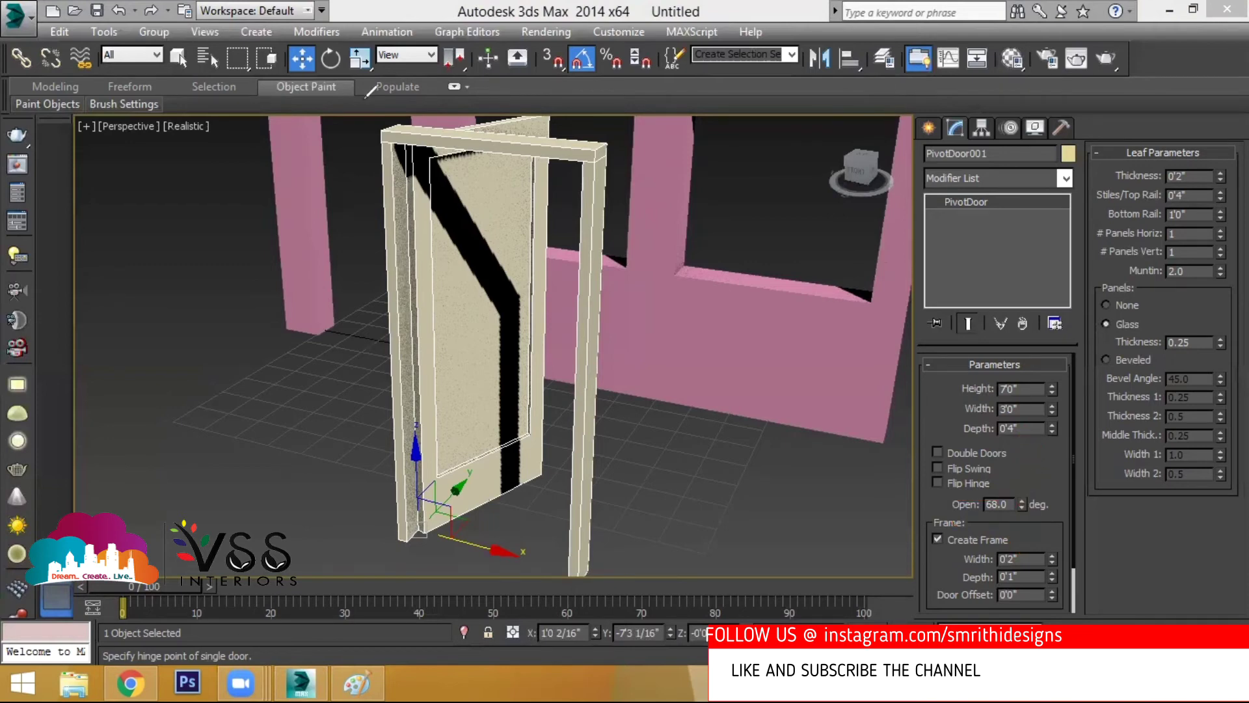
{"action": "mouse_move", "coordinate": [1038, 528]}
{"action": "left_mouse_down"}
{"action": "mouse_move", "coordinate": [924, 528]}
{"action": "mouse_move", "coordinate": [922, 602]}
{"action": "mouse_move", "coordinate": [1065, 582]}
{"action": "mouse_move", "coordinate": [1024, 527]}
{"action": "left_mouse_up"}
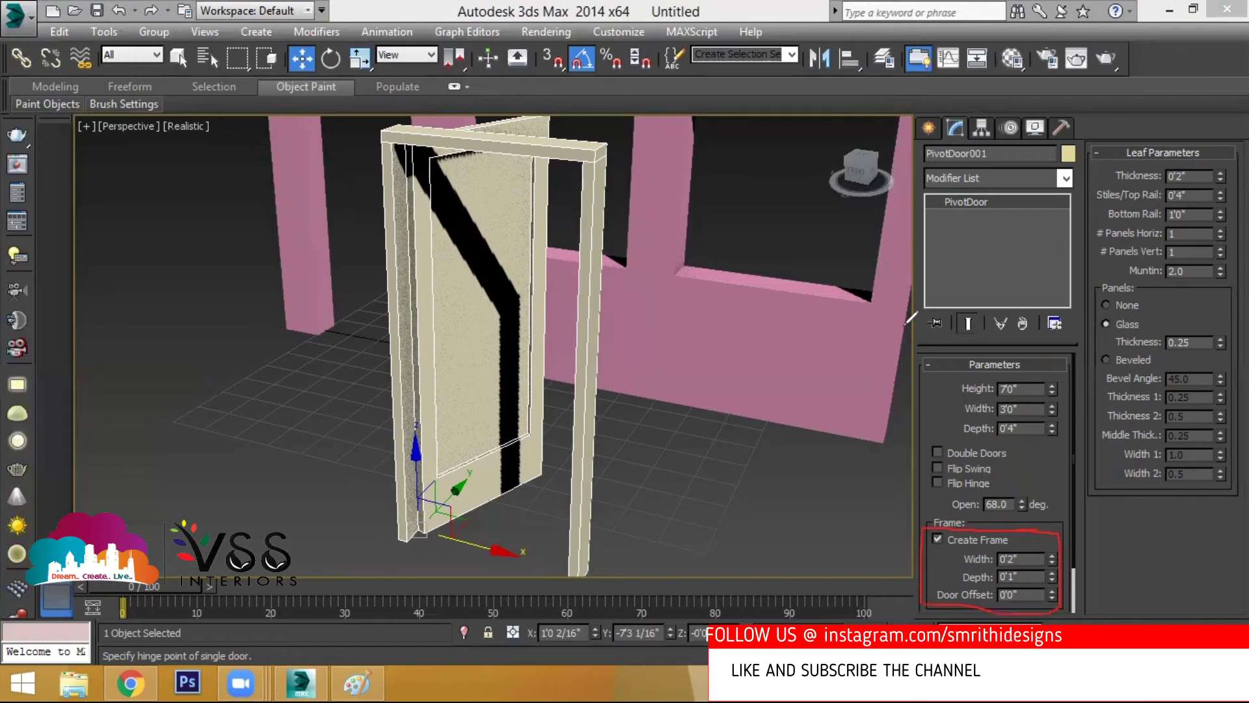
{"action": "left_click_drag", "start_coordinate": [938, 433], "coordinate": [1104, 434]}
{"action": "mouse_move", "coordinate": [948, 437]}
{"action": "left_mouse_down"}
{"action": "mouse_move", "coordinate": [986, 365]}
{"action": "mouse_move", "coordinate": [1074, 426]}
{"action": "left_mouse_up"}
{"action": "mouse_move", "coordinate": [582, 297]}
{"action": "left_mouse_down"}
{"action": "mouse_move", "coordinate": [618, 348]}
{"action": "mouse_move", "coordinate": [596, 301]}
{"action": "left_mouse_up"}
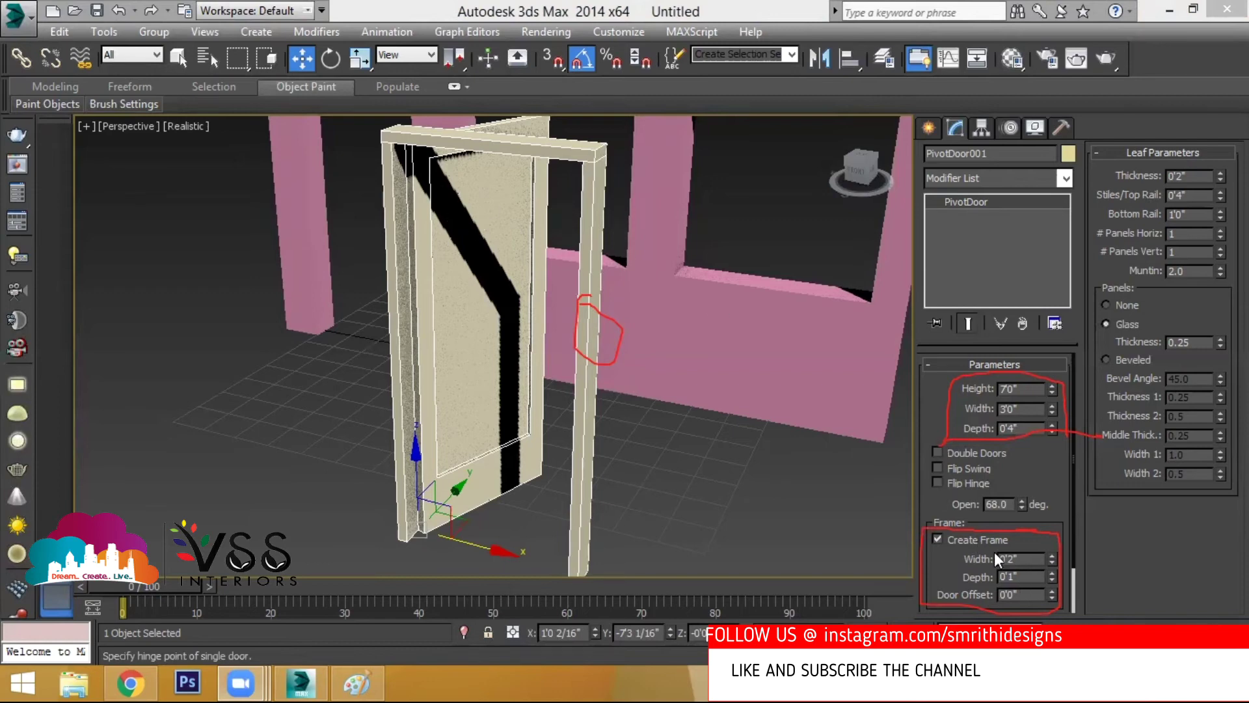
Set the door frame's width to 0'2 12/16" and depth to 0'2 8/16", and turn off Create Frame.
{"action": "left_click_drag", "start_coordinate": [1056, 557], "coordinate": [1108, 436]}
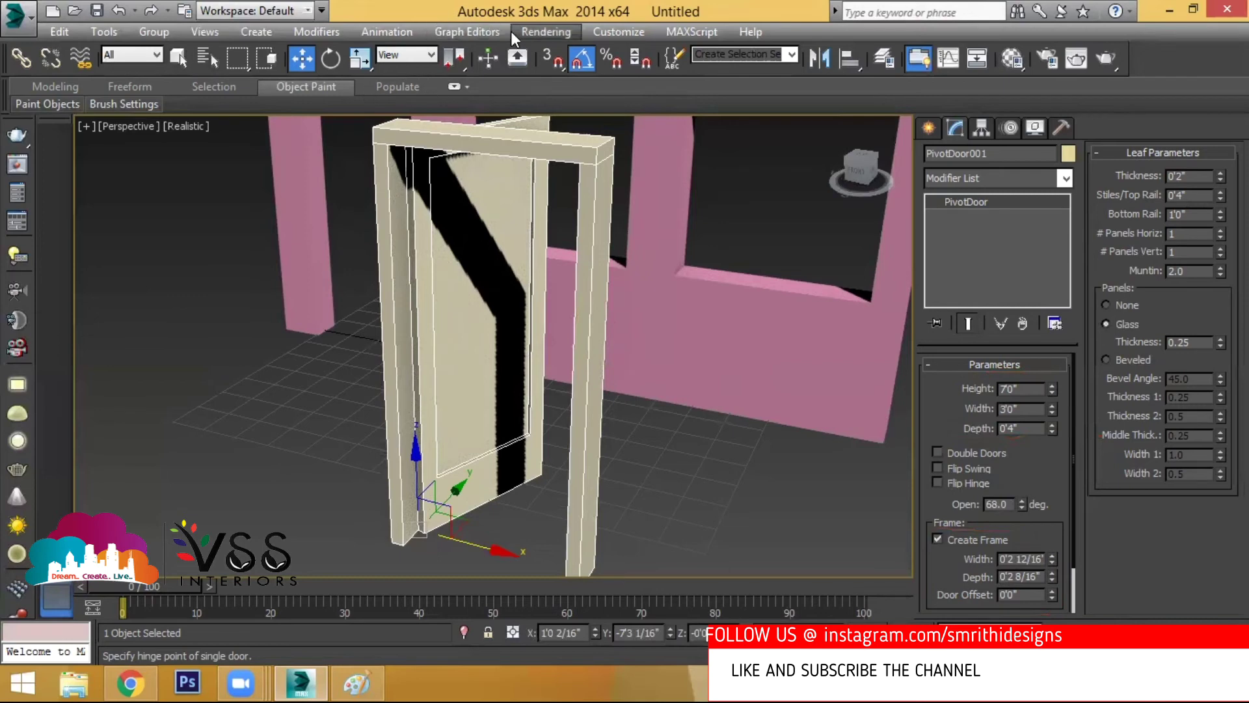
{"action": "mouse_move", "coordinate": [1225, 149]}
{"action": "left_mouse_down"}
{"action": "mouse_move", "coordinate": [1132, 150]}
{"action": "mouse_move", "coordinate": [1093, 190]}
{"action": "mouse_move", "coordinate": [1106, 276]}
{"action": "mouse_move", "coordinate": [1221, 277]}
{"action": "mouse_move", "coordinate": [1244, 184]}
{"action": "left_mouse_up"}
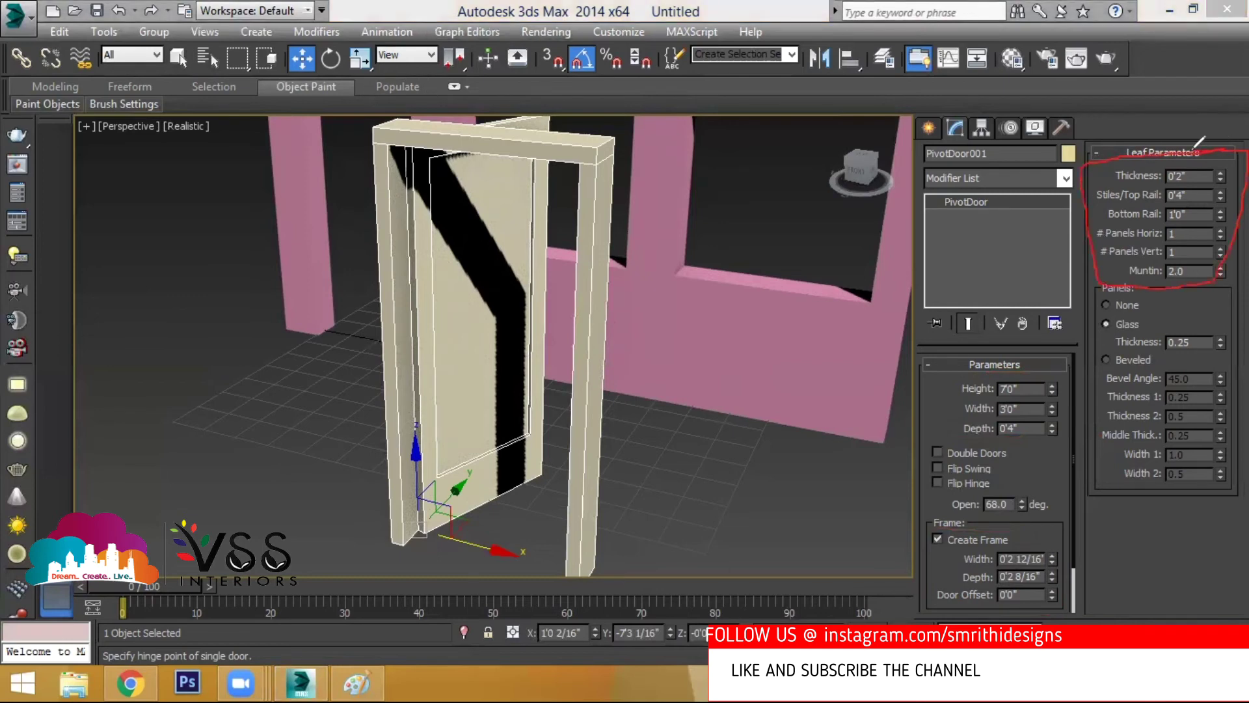
{"action": "mouse_move", "coordinate": [941, 532]}
{"action": "left_mouse_down"}
{"action": "mouse_move", "coordinate": [935, 544]}
{"action": "mouse_move", "coordinate": [990, 535]}
{"action": "mouse_move", "coordinate": [937, 531]}
{"action": "left_mouse_up"}
{"action": "left_click", "coordinate": [939, 539]}
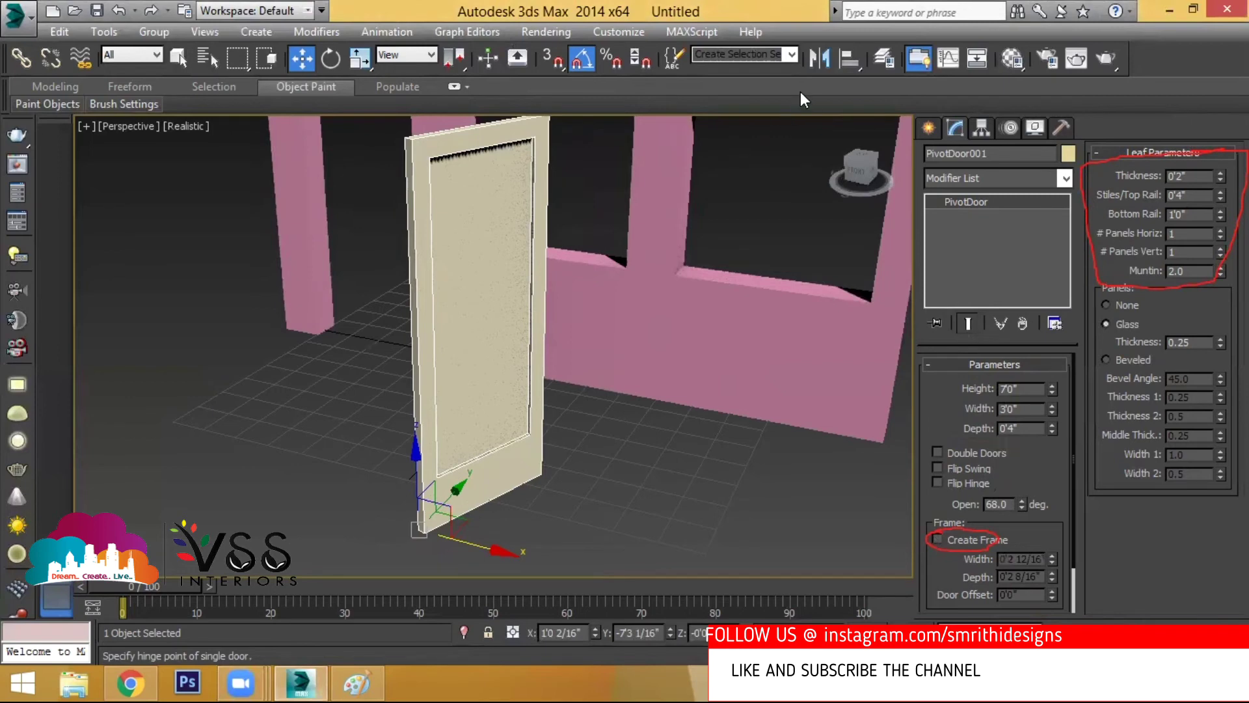
{"action": "mouse_move", "coordinate": [435, 139]}
{"action": "left_mouse_down"}
{"action": "mouse_move", "coordinate": [530, 138]}
{"action": "mouse_move", "coordinate": [537, 322]}
{"action": "mouse_move", "coordinate": [436, 237]}
{"action": "mouse_move", "coordinate": [436, 250]}
{"action": "left_mouse_up"}
{"action": "mouse_move", "coordinate": [466, 449]}
{"action": "left_mouse_down"}
{"action": "mouse_move", "coordinate": [527, 437]}
{"action": "mouse_move", "coordinate": [524, 140]}
{"action": "mouse_move", "coordinate": [426, 238]}
{"action": "left_mouse_up"}
{"action": "left_click_drag", "start_coordinate": [431, 292], "coordinate": [455, 463]}
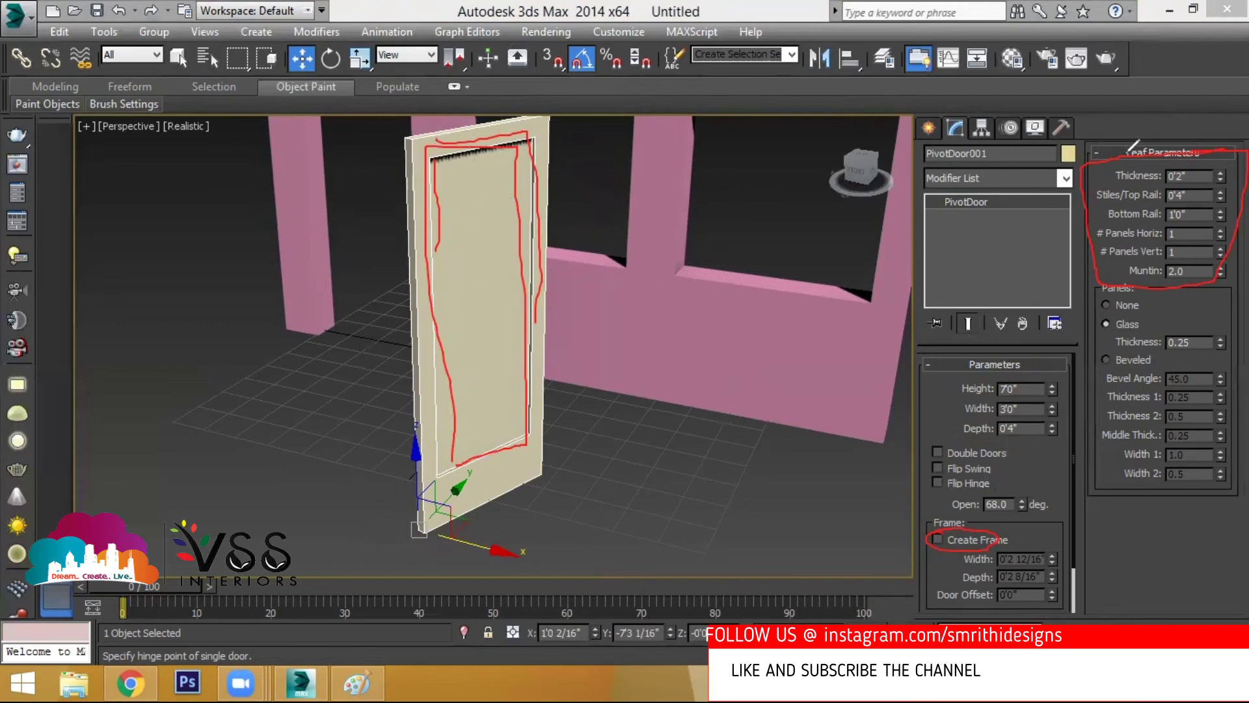
{"action": "mouse_move", "coordinate": [1187, 121]}
{"action": "left_mouse_down"}
{"action": "mouse_move", "coordinate": [1152, 149]}
{"action": "mouse_move", "coordinate": [1187, 129]}
{"action": "left_mouse_up"}
{"action": "mouse_move", "coordinate": [535, 136]}
{"action": "left_mouse_down"}
{"action": "mouse_move", "coordinate": [438, 169]}
{"action": "mouse_move", "coordinate": [443, 238]}
{"action": "left_mouse_up"}
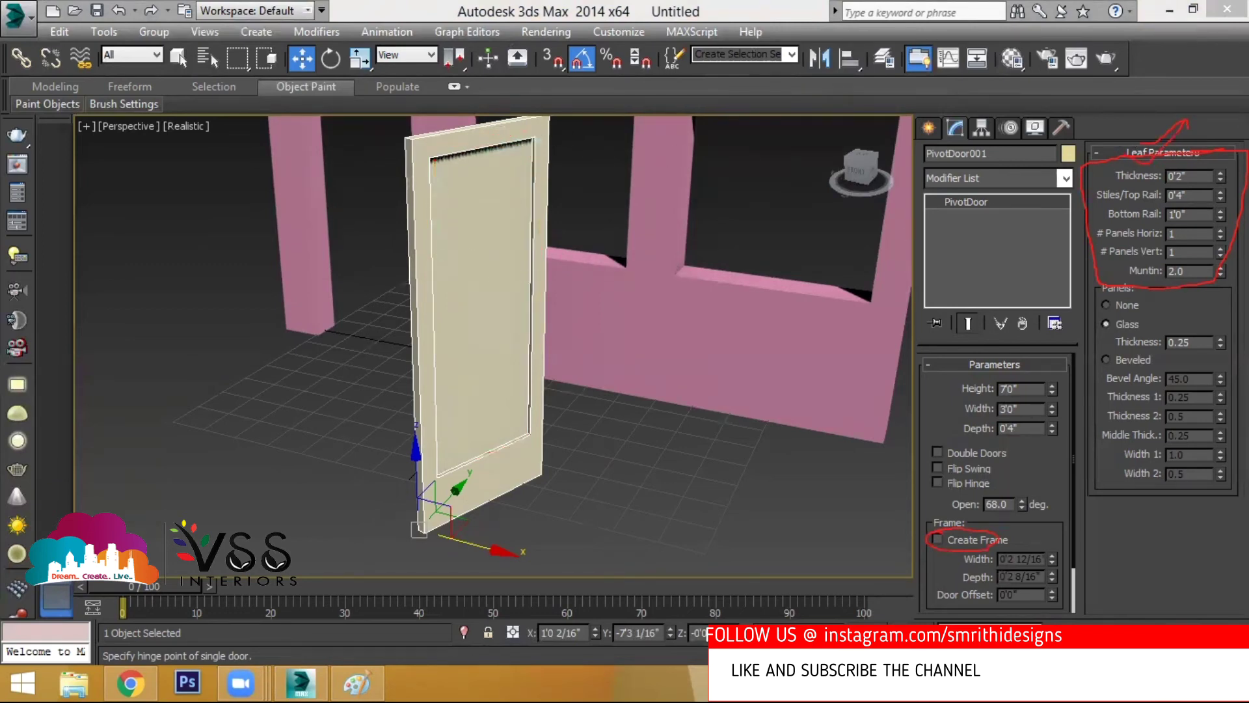
{"action": "mouse_move", "coordinate": [1207, 176]}
{"action": "left_mouse_down"}
{"action": "mouse_move", "coordinate": [1107, 278]}
{"action": "mouse_move", "coordinate": [1189, 138]}
{"action": "mouse_move", "coordinate": [1118, 215]}
{"action": "left_mouse_up"}
{"action": "left_click_drag", "start_coordinate": [1002, 530], "coordinate": [961, 557]}
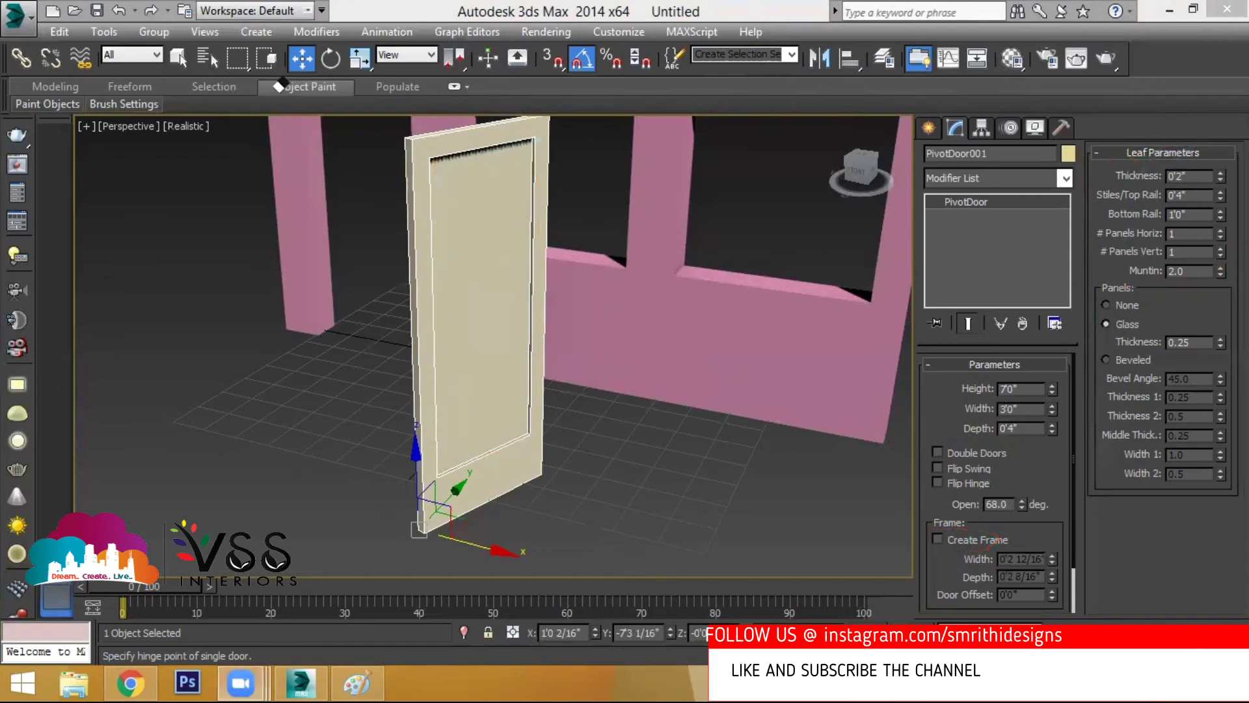
Set the door leaf's thickness to 0'2 4/16", checking the change up close.
{"action": "mouse_move", "coordinate": [1221, 175]}
{"action": "left_mouse_down"}
{"action": "mouse_move", "coordinate": [1227, 143]}
{"action": "mouse_move", "coordinate": [1228, 188]}
{"action": "left_mouse_up"}
{"action": "right_click", "coordinate": [1227, 188]}
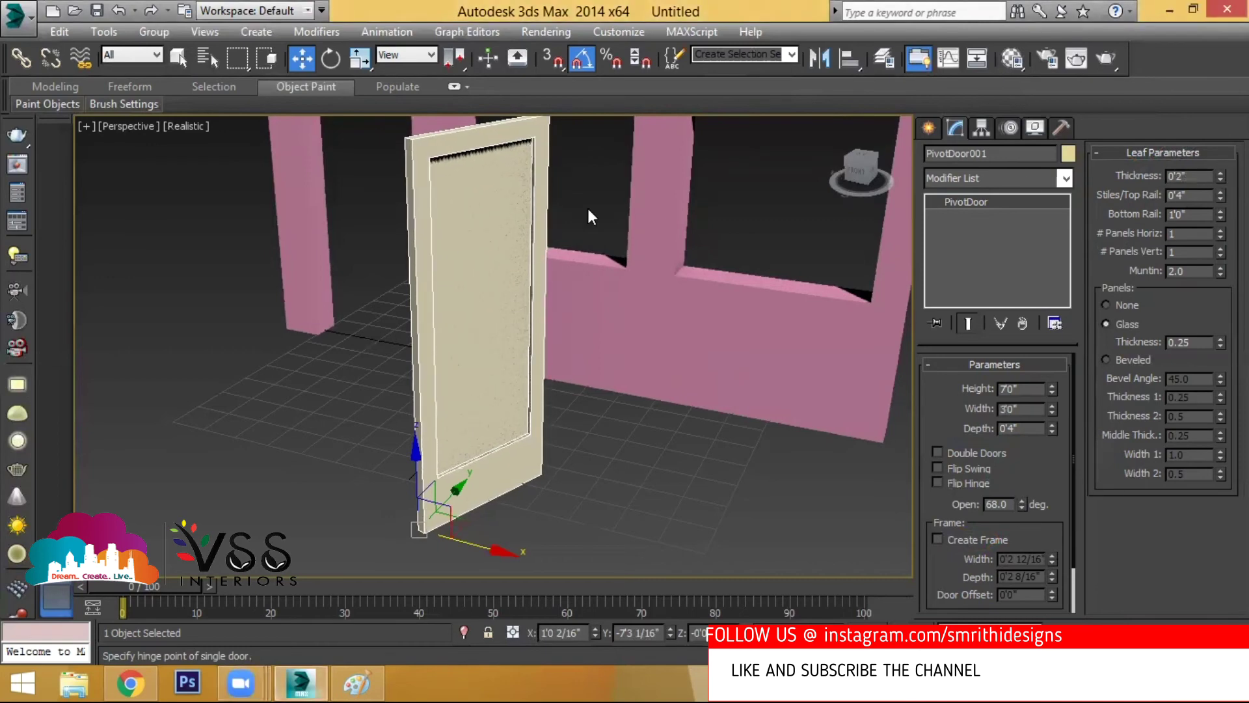
{"action": "scroll", "coordinate": [585, 221], "scroll_direction": "up", "scroll_amount": 6}
{"action": "mouse_move", "coordinate": [1221, 175]}
{"action": "left_mouse_down"}
{"action": "mouse_move", "coordinate": [1228, 126]}
{"action": "mouse_move", "coordinate": [1228, 188]}
{"action": "left_mouse_up"}
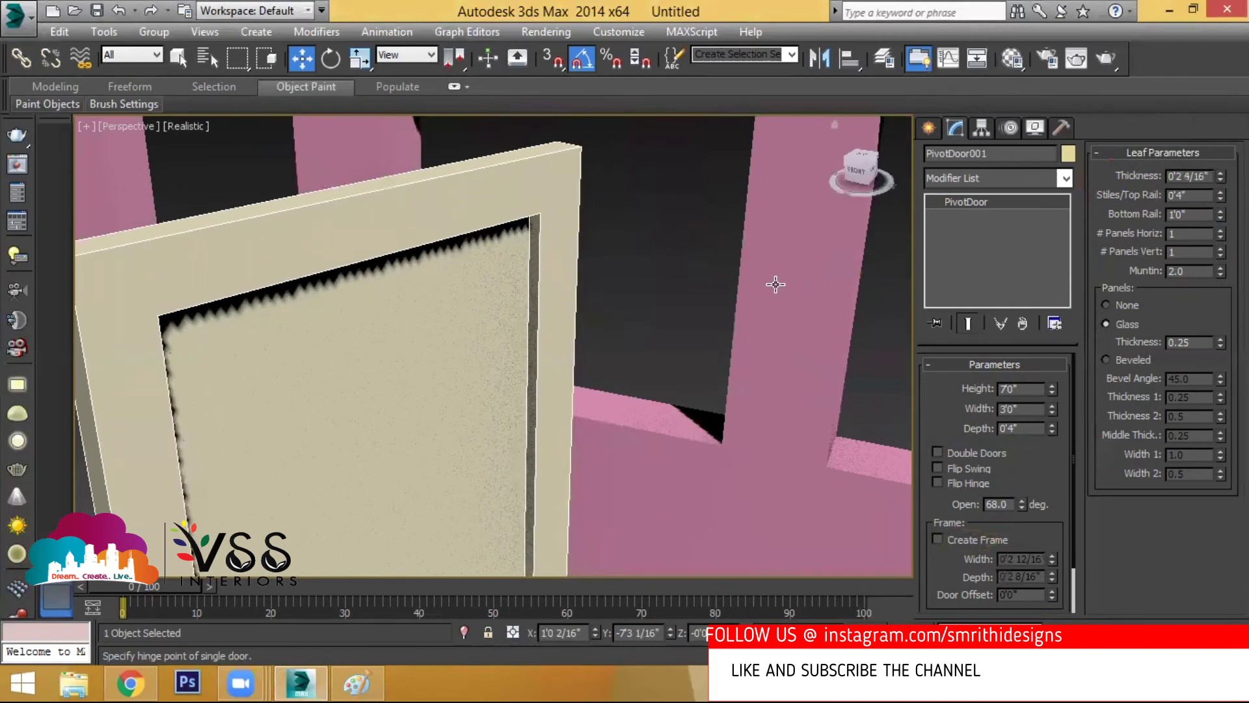
{"action": "middle_click_drag", "start_coordinate": [776, 285], "coordinate": [722, 237]}
{"action": "scroll", "coordinate": [681, 283], "scroll_direction": "down", "scroll_amount": 5}
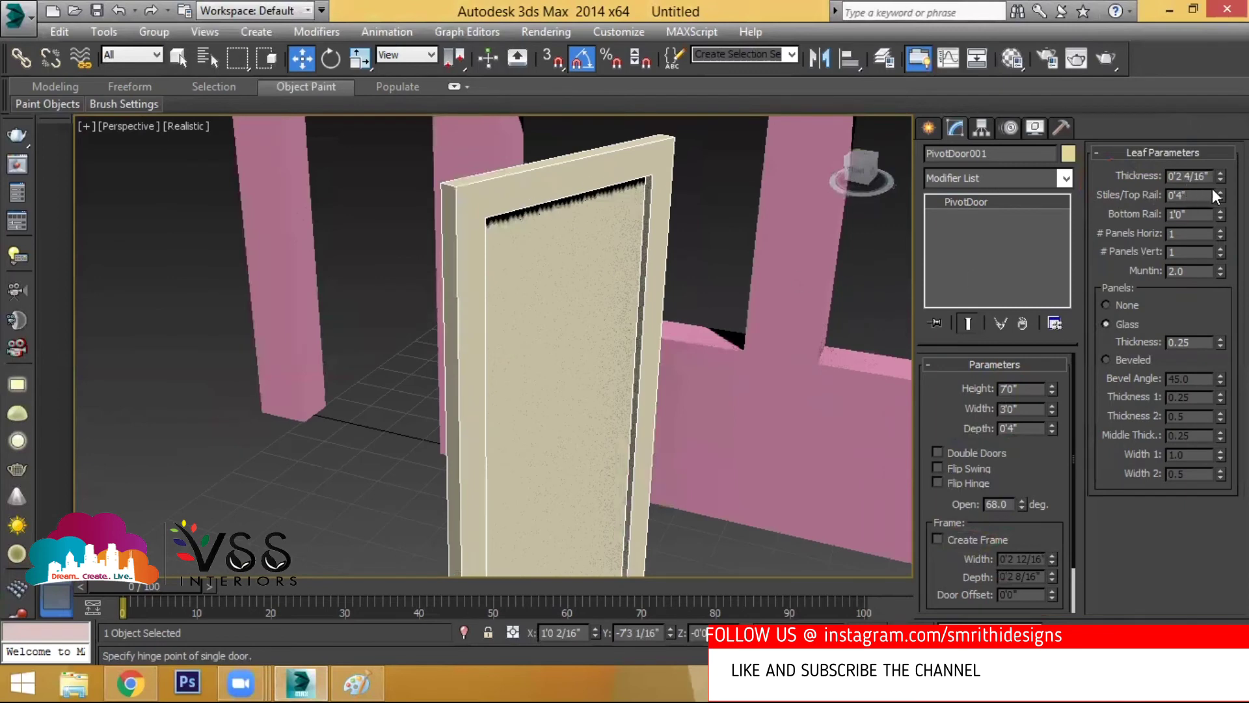
Set the leaf's Stiles/Top Rail to 0'4 5/16" and its Bottom Rail to 1'2 4/16".
{"action": "mouse_move", "coordinate": [1220, 196]}
{"action": "left_mouse_down"}
{"action": "mouse_move", "coordinate": [1228, 124]}
{"action": "mouse_move", "coordinate": [1223, 233]}
{"action": "mouse_move", "coordinate": [1223, 184]}
{"action": "left_mouse_up"}
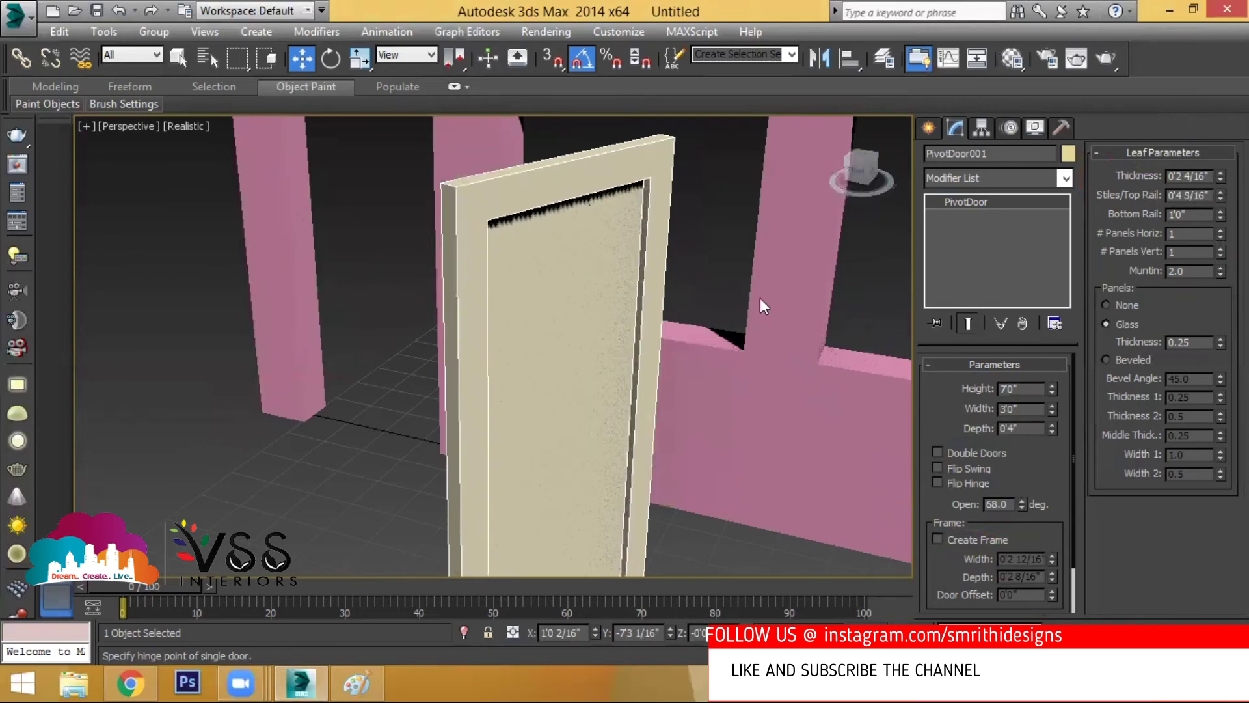
{"action": "middle_click_drag", "start_coordinate": [689, 324], "coordinate": [649, 306]}
{"action": "scroll", "coordinate": [649, 306], "scroll_direction": "down", "scroll_amount": 3}
{"action": "left_click", "coordinate": [1220, 210]}
{"action": "left_click_drag", "start_coordinate": [1221, 214], "coordinate": [1222, 272]}
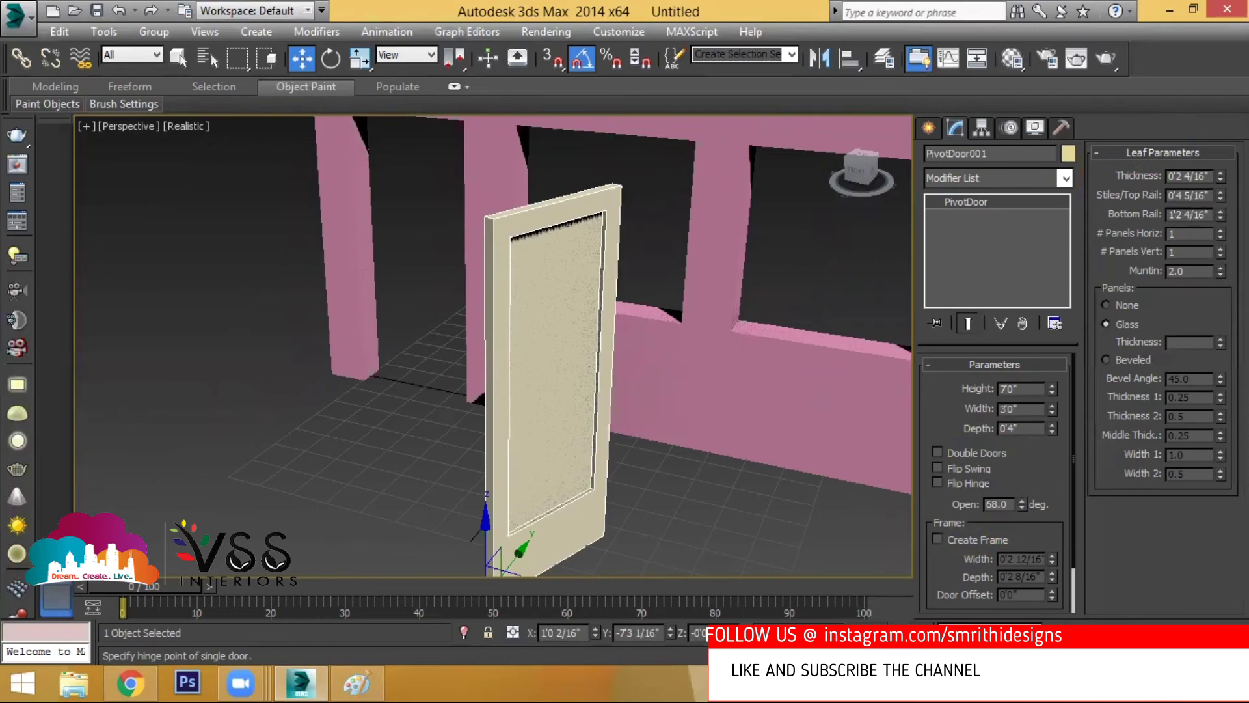
Divide the door leaf into 3 horizontal and 5 vertical panels.
{"action": "left_click", "coordinate": [1221, 230]}
{"action": "left_click", "coordinate": [1221, 229]}
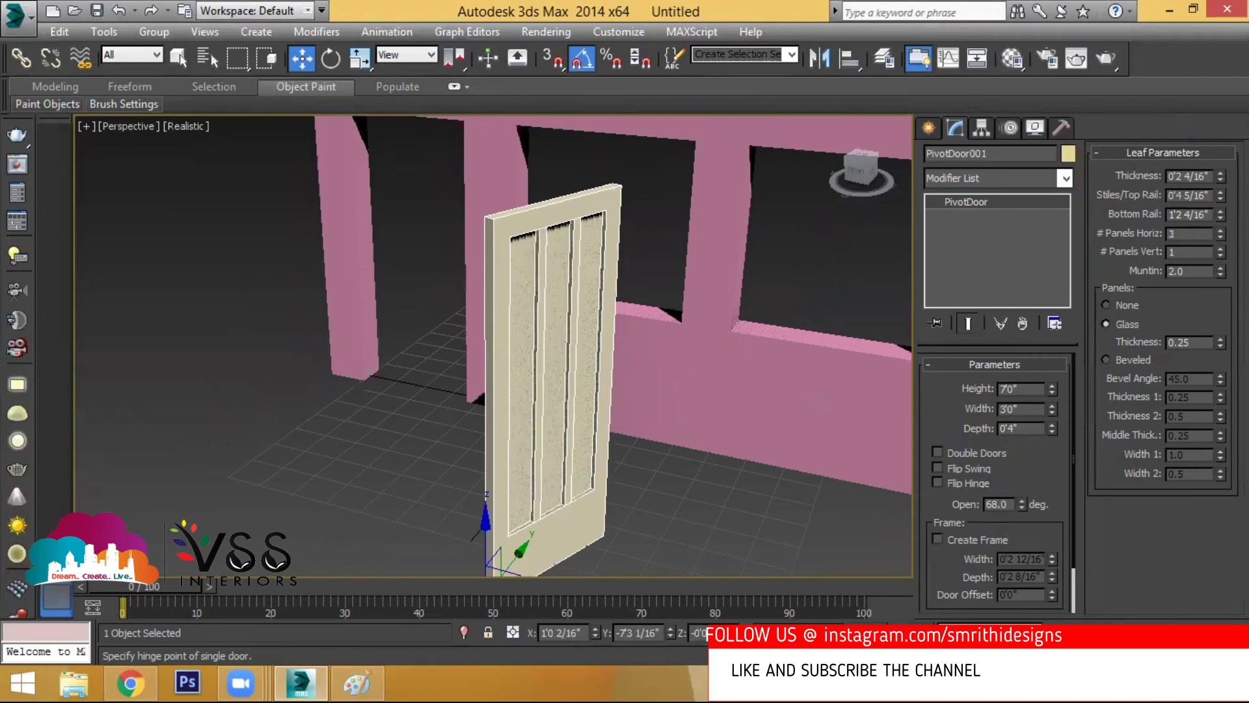
{"action": "left_click", "coordinate": [1221, 249]}
{"action": "left_click", "coordinate": [1221, 249]}
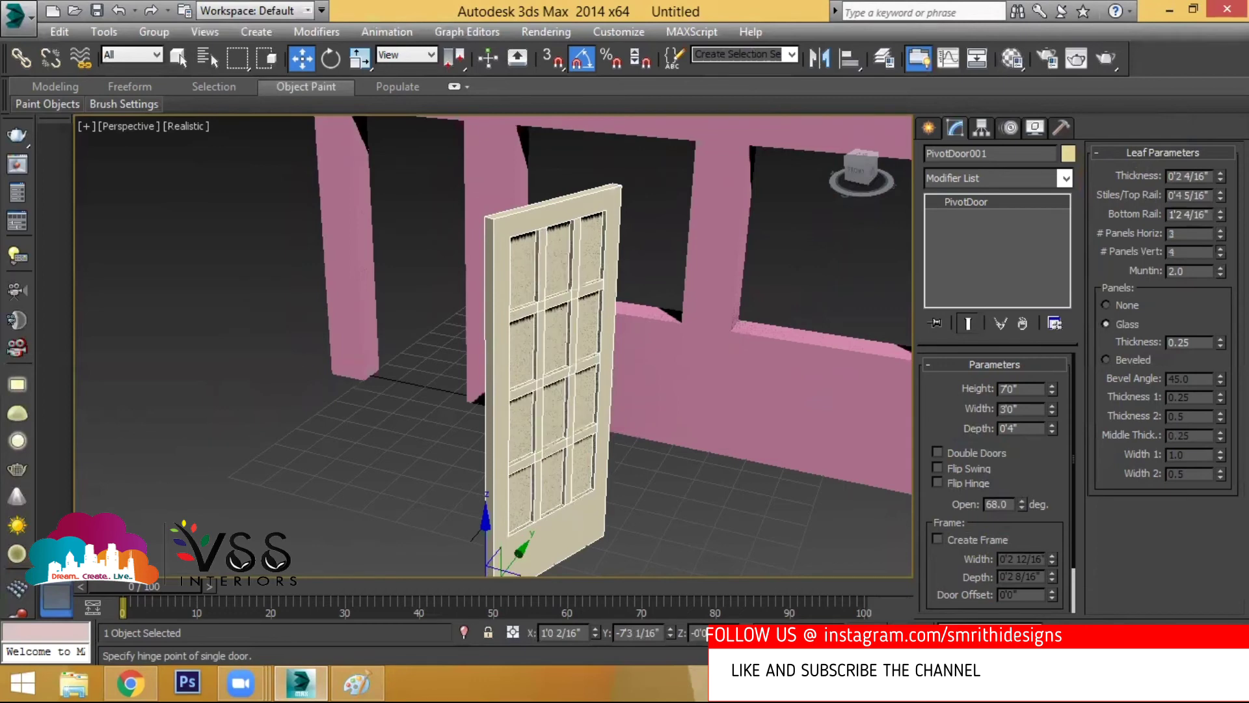
{"action": "left_click", "coordinate": [1220, 248]}
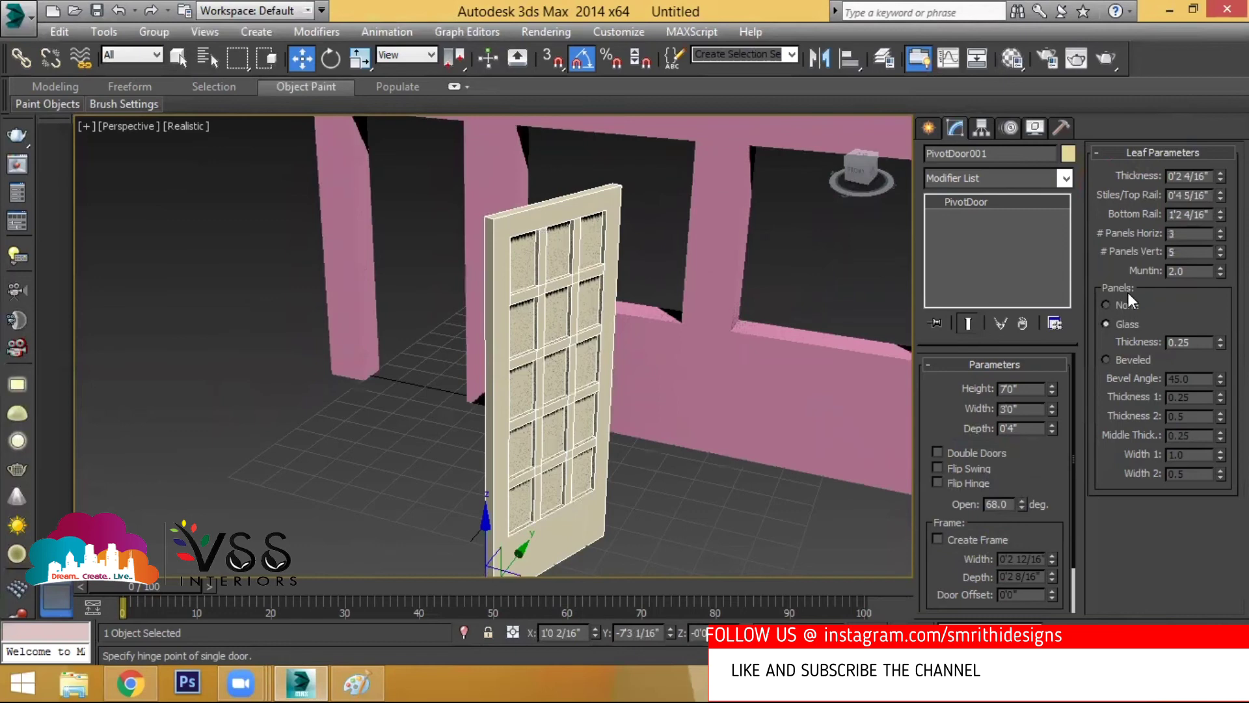
Compare the None and Glass panel types on the door leaf and set the panels to Beveled.
{"action": "mouse_move", "coordinate": [1147, 297]}
{"action": "left_mouse_down"}
{"action": "mouse_move", "coordinate": [1169, 304]}
{"action": "mouse_move", "coordinate": [1162, 327]}
{"action": "left_mouse_up"}
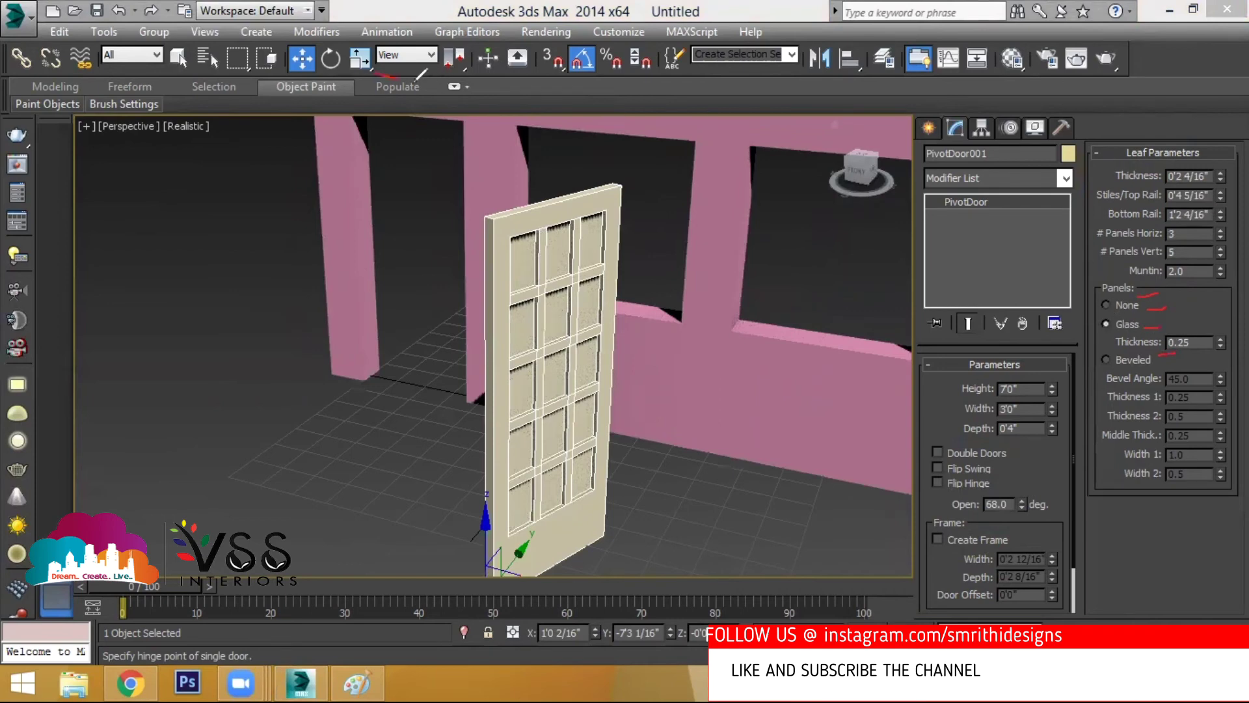
{"action": "left_click", "coordinate": [1106, 305]}
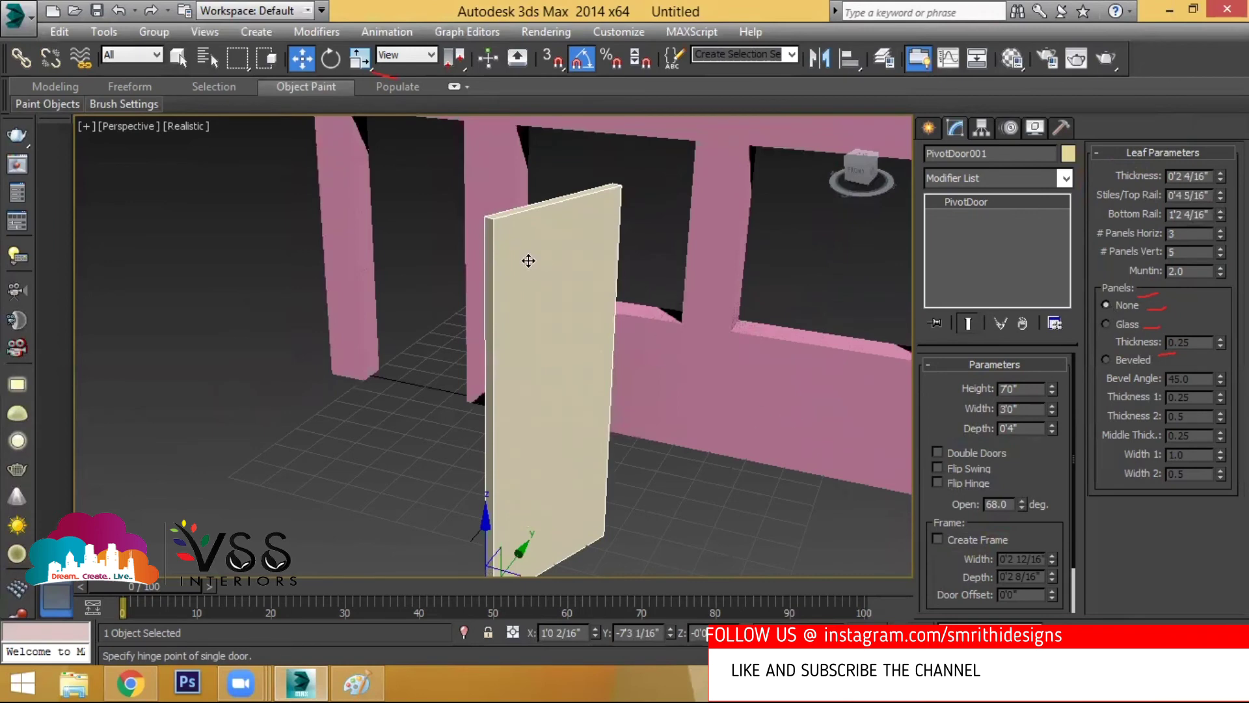
{"action": "left_click", "coordinate": [1111, 325]}
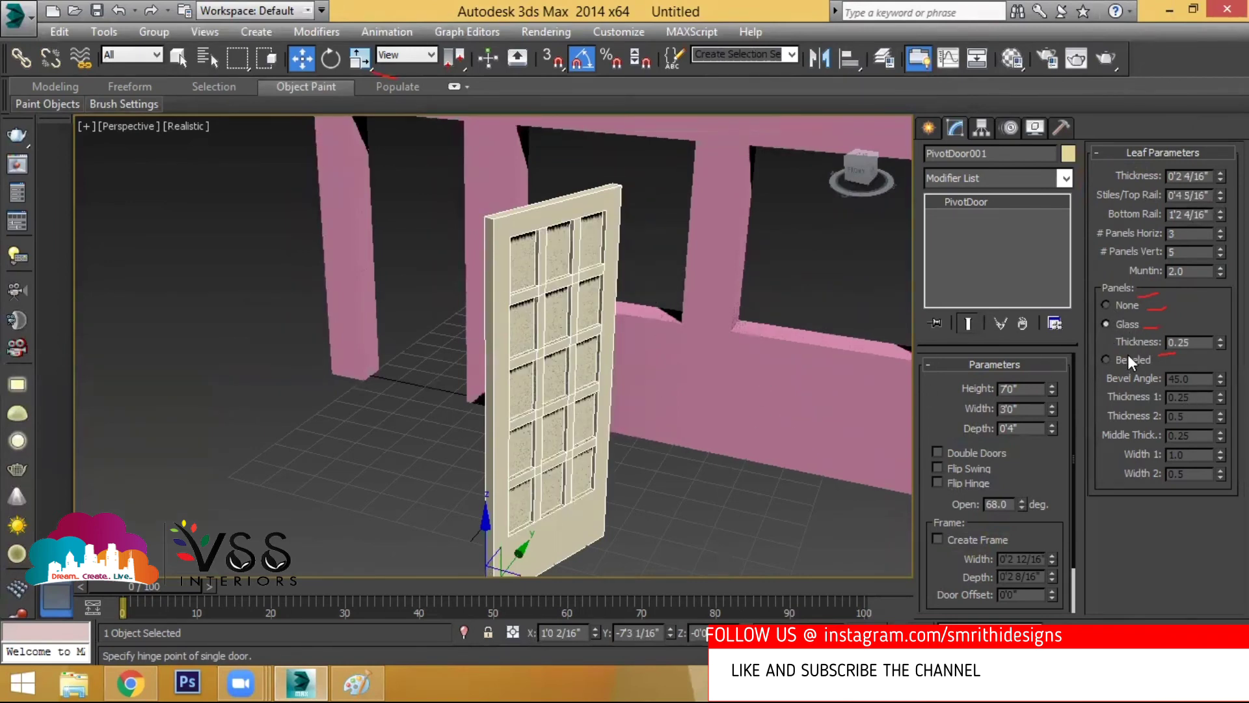
{"action": "left_click", "coordinate": [1106, 360]}
Examine the beveled panels up close with the door deselected, and reselect the door.
{"action": "left_click", "coordinate": [753, 509]}
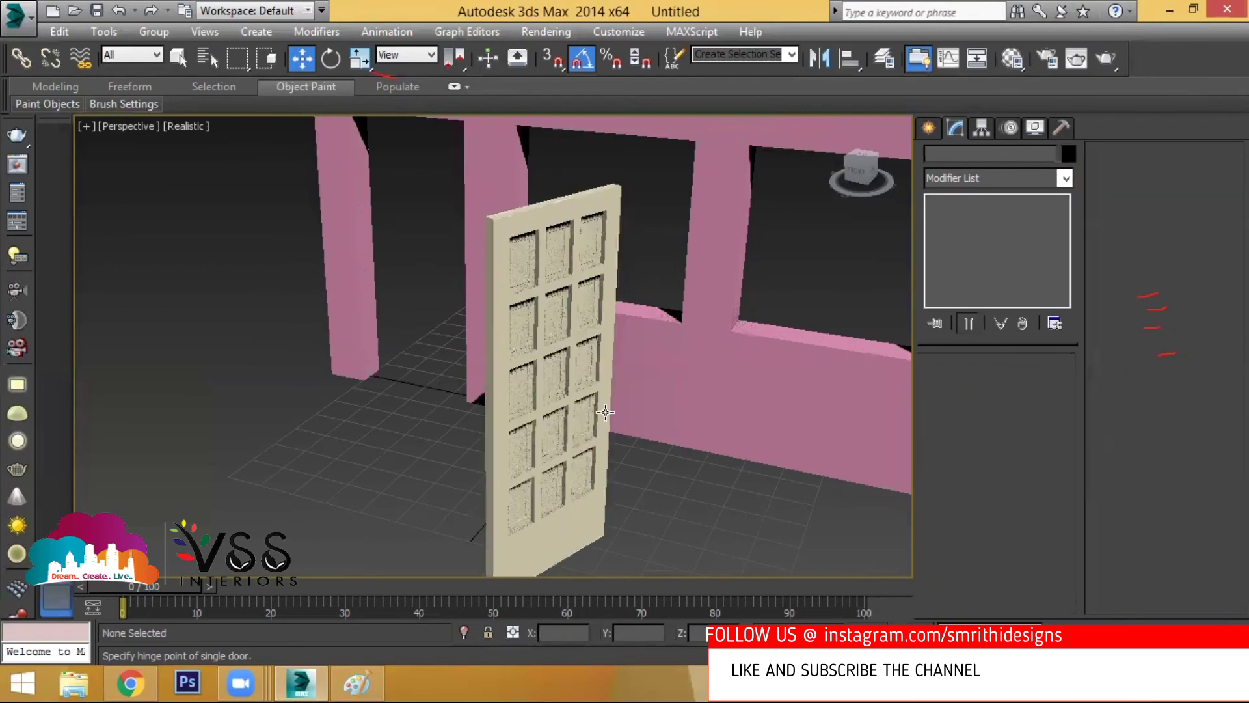
{"action": "middle_click_drag", "start_coordinate": [570, 296], "coordinate": [546, 321]}
{"action": "scroll", "coordinate": [547, 320], "scroll_direction": "up", "scroll_amount": 5}
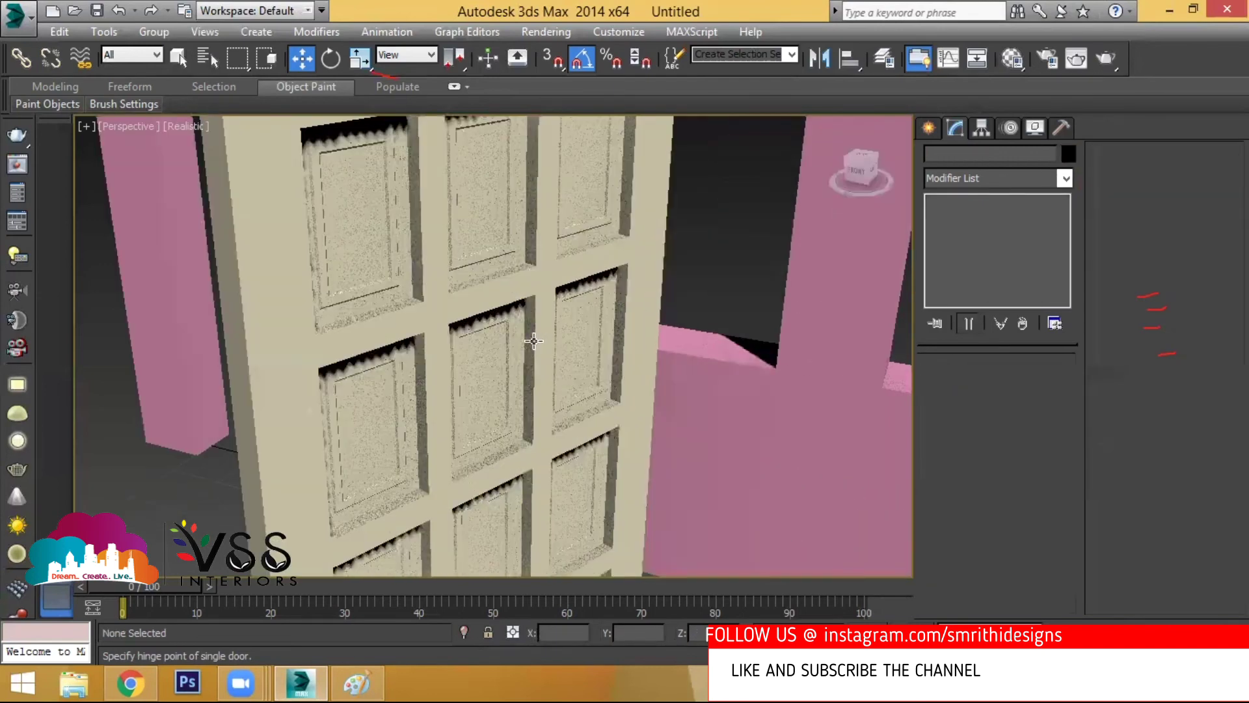
{"action": "left_click", "coordinate": [534, 341]}
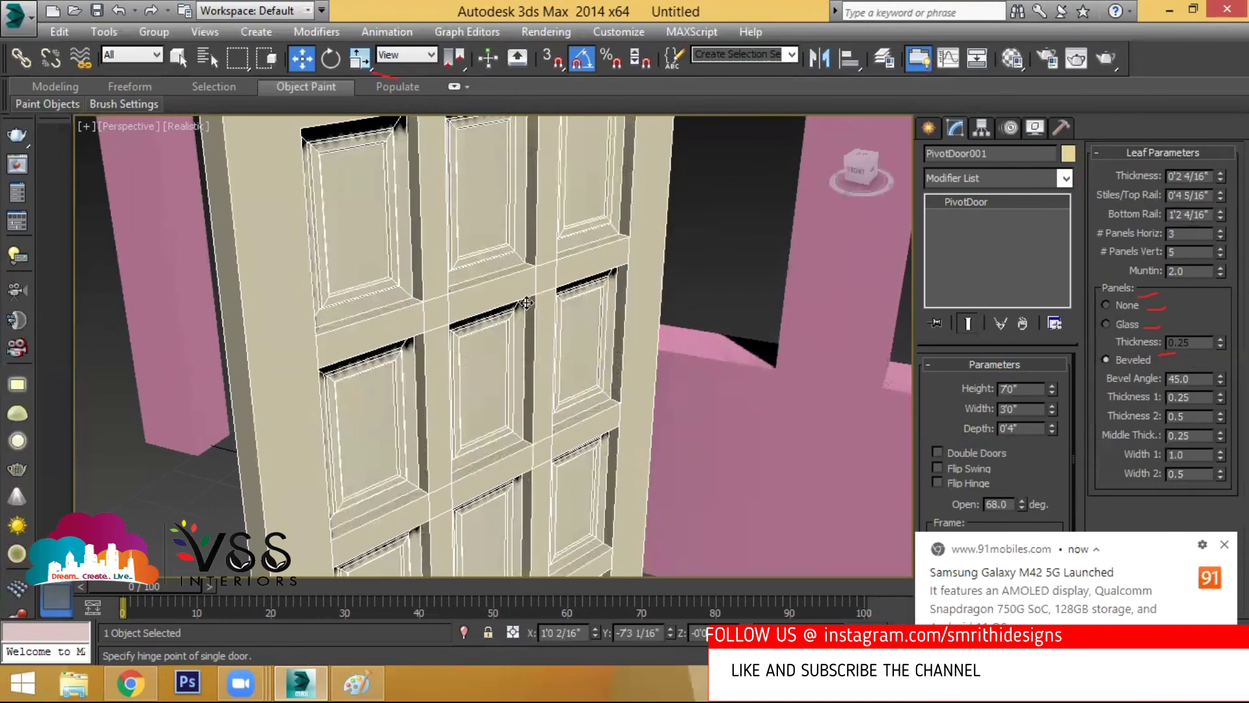
{"action": "scroll", "coordinate": [491, 291], "scroll_direction": "down", "scroll_amount": 6}
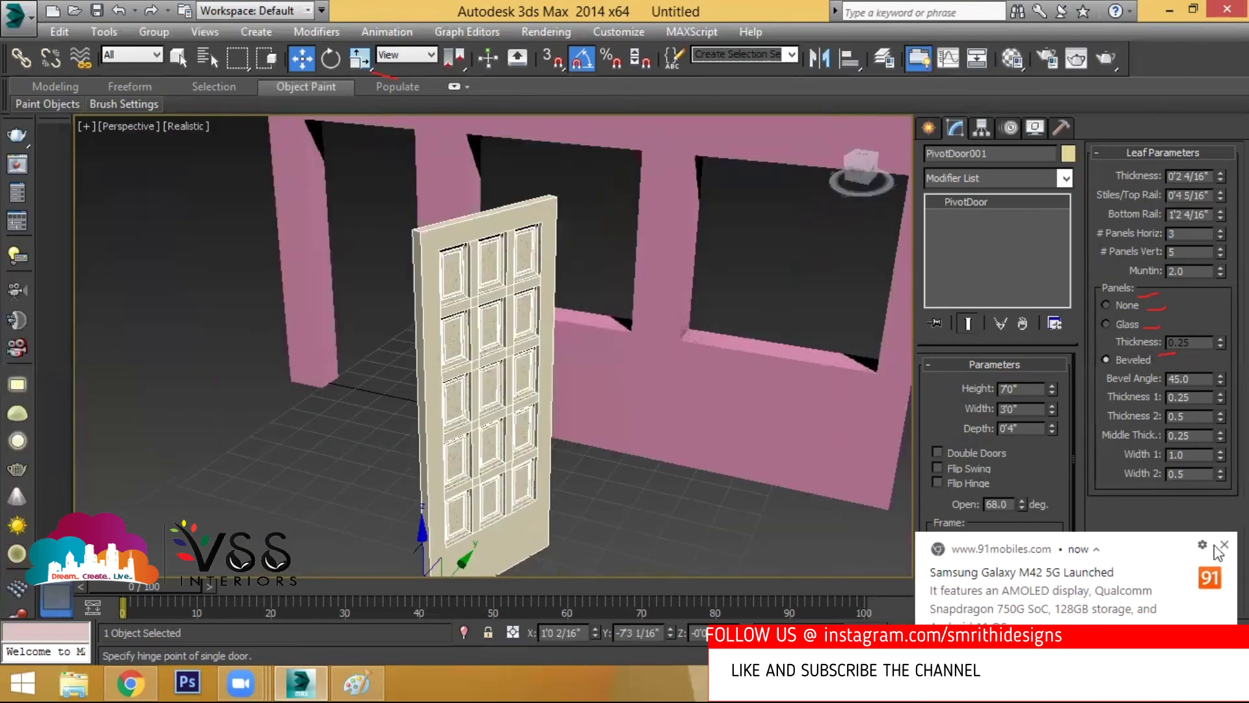
Turn Create Frame back on and close the pivot door to an opening angle of 0 degrees.
{"action": "left_click", "coordinate": [939, 538]}
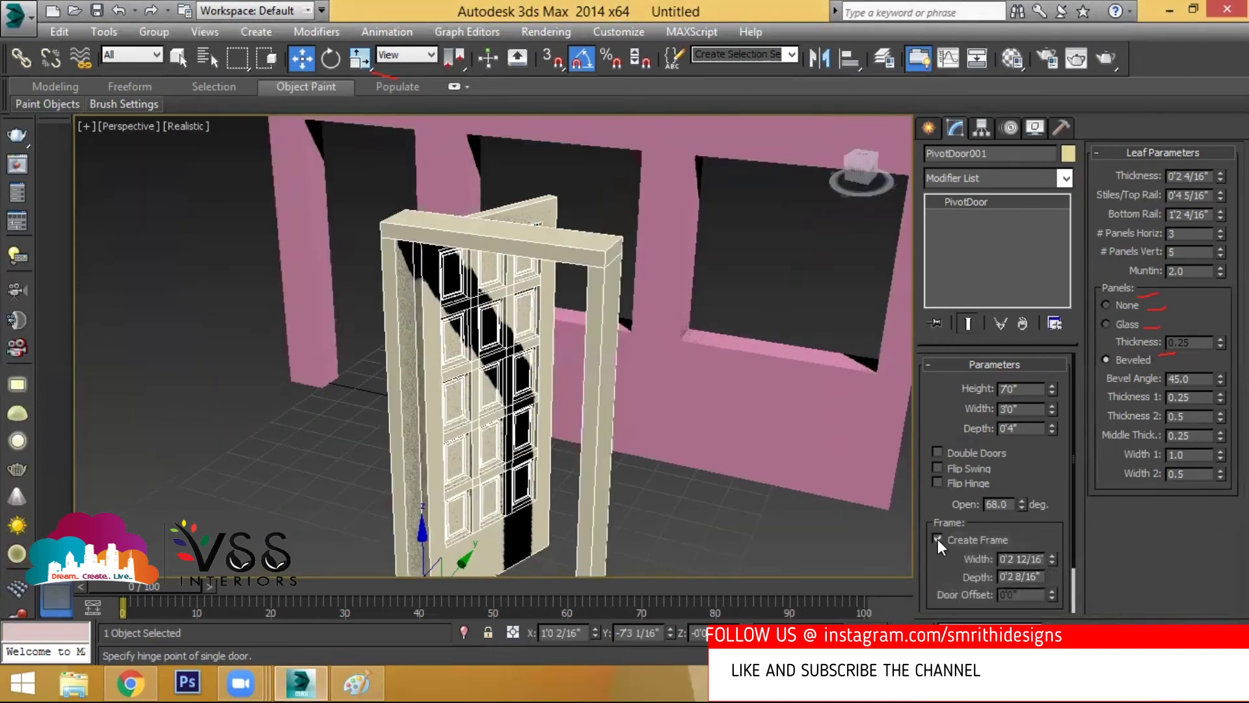
{"action": "middle_click_drag", "start_coordinate": [476, 432], "coordinate": [479, 329]}
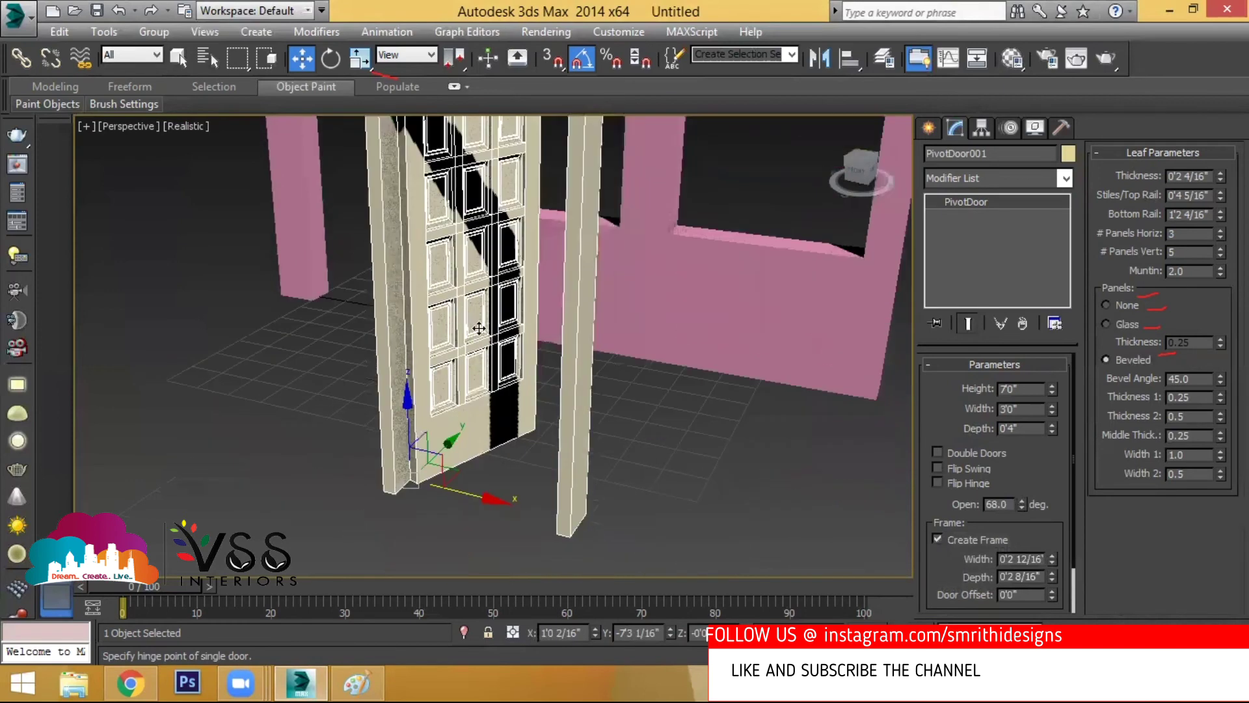
{"action": "left_click_drag", "start_coordinate": [1022, 504], "coordinate": [1023, 584]}
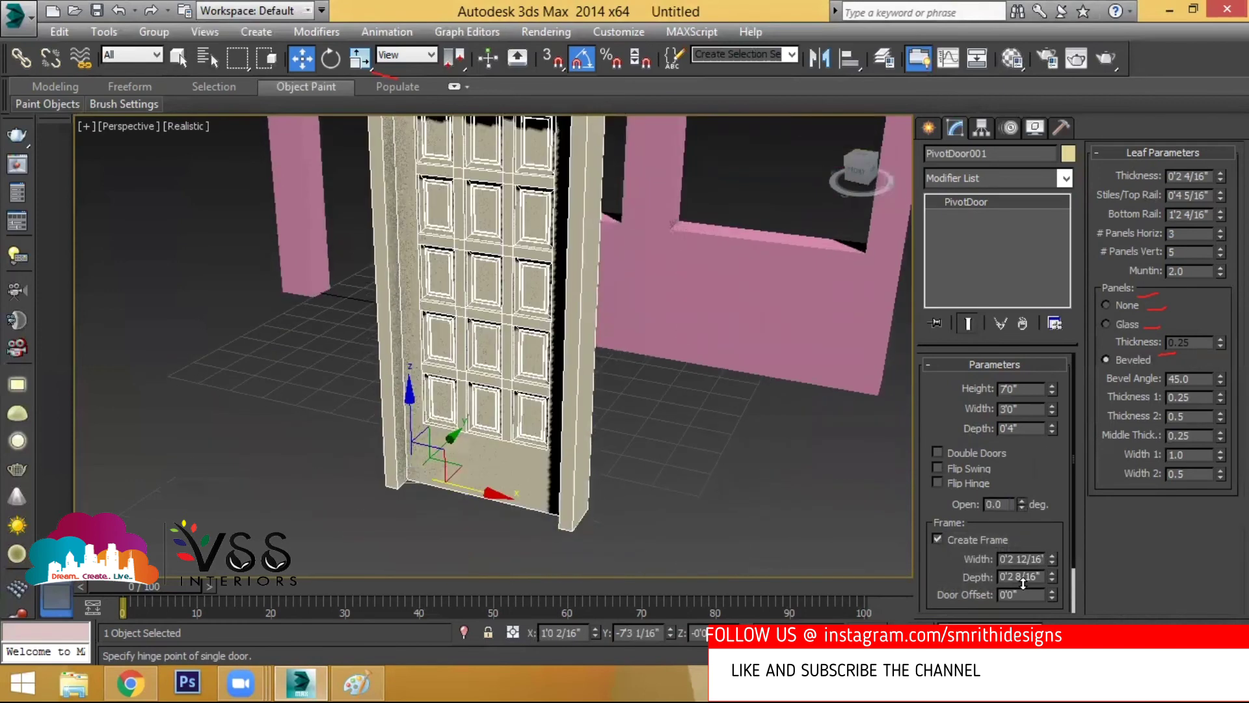
{"action": "scroll", "coordinate": [1023, 584], "scroll_direction": "down", "scroll_amount": 1}
{"action": "middle_click_drag", "start_coordinate": [621, 416], "coordinate": [482, 485]}
{"action": "scroll", "coordinate": [481, 486], "scroll_direction": "down", "scroll_amount": 3}
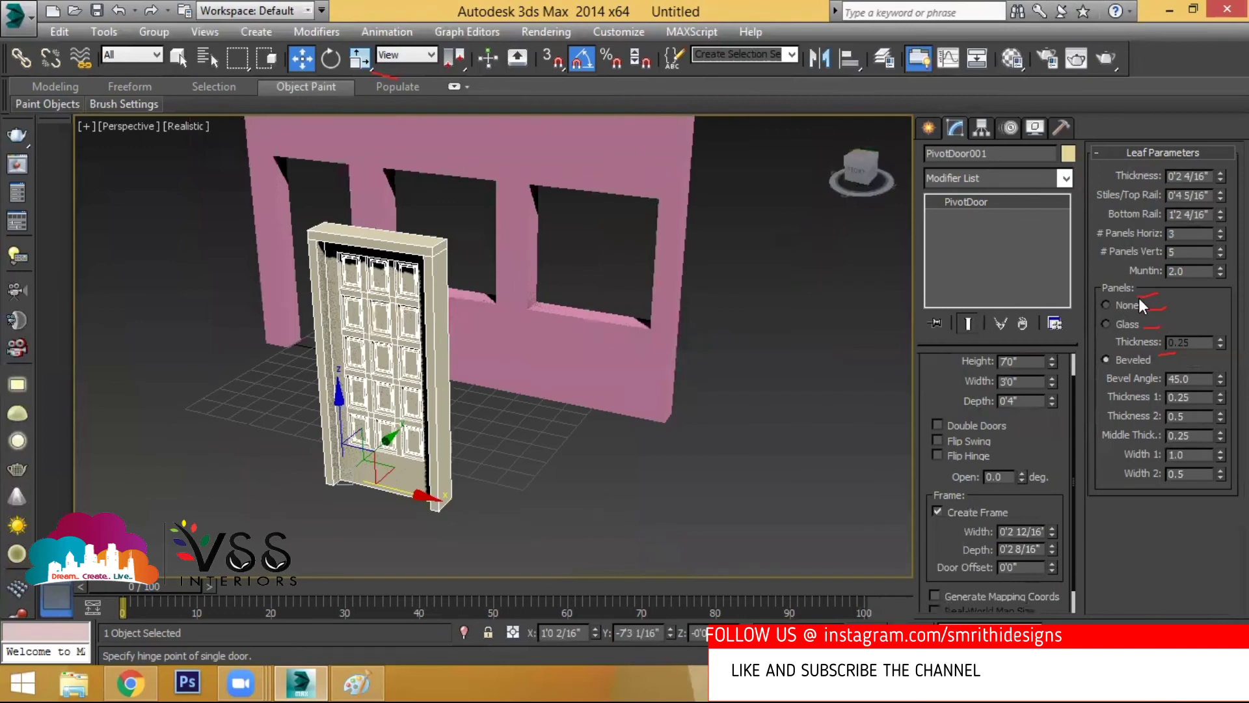
{"action": "left_click", "coordinate": [520, 97]}
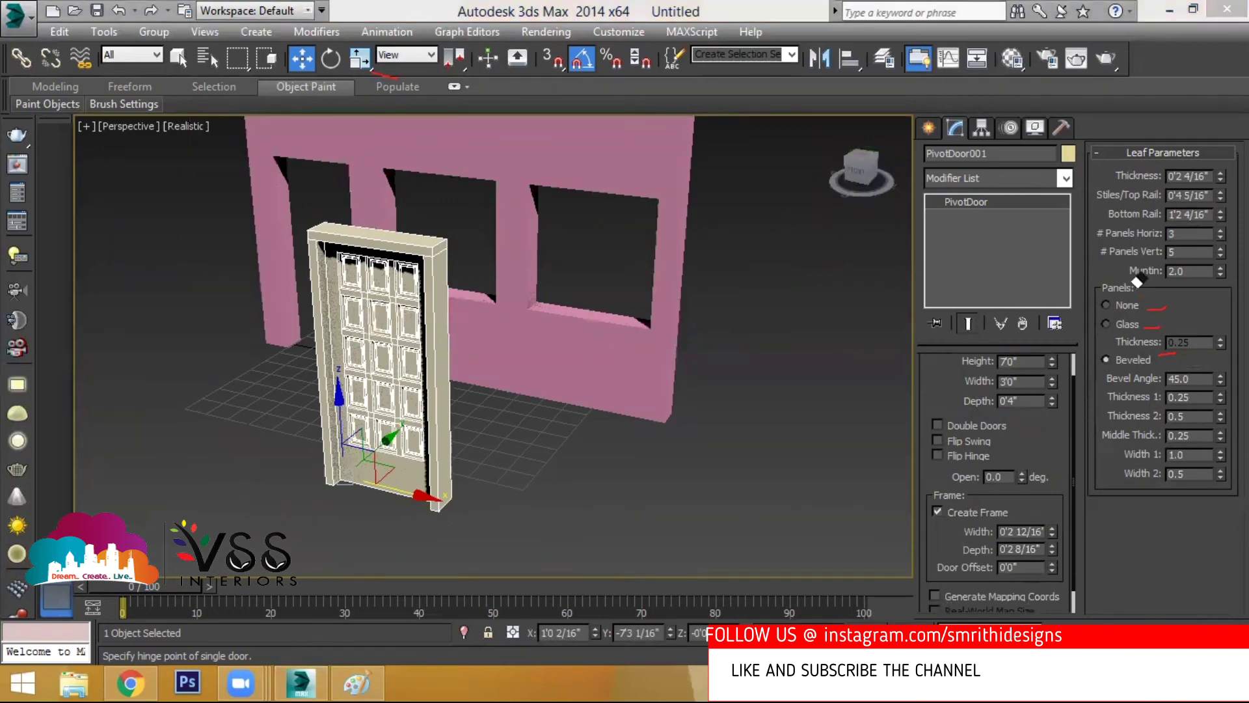
Draw a trial sliding door about 5'3" wide beside the pivot door, and delete it.
{"action": "left_click", "coordinate": [1153, 302]}
{"action": "left_click_drag", "start_coordinate": [1165, 359], "coordinate": [1153, 326]}
{"action": "left_click", "coordinate": [936, 135]}
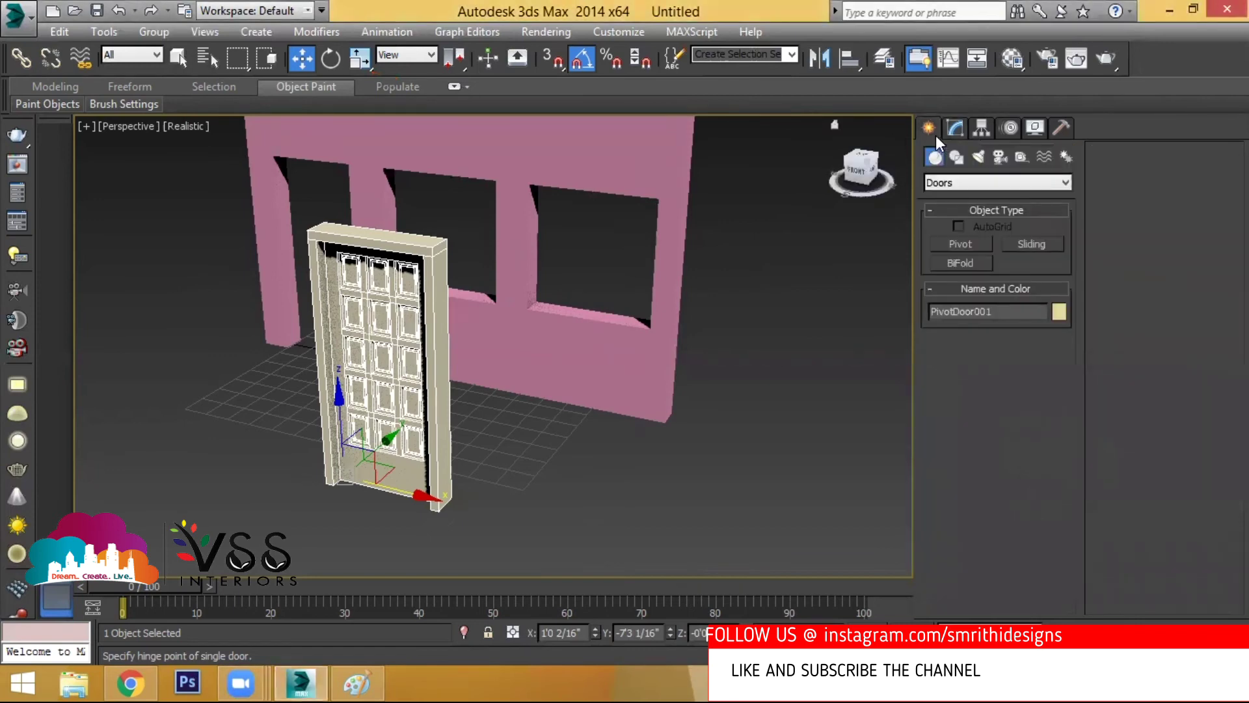
{"action": "left_click", "coordinate": [1020, 247]}
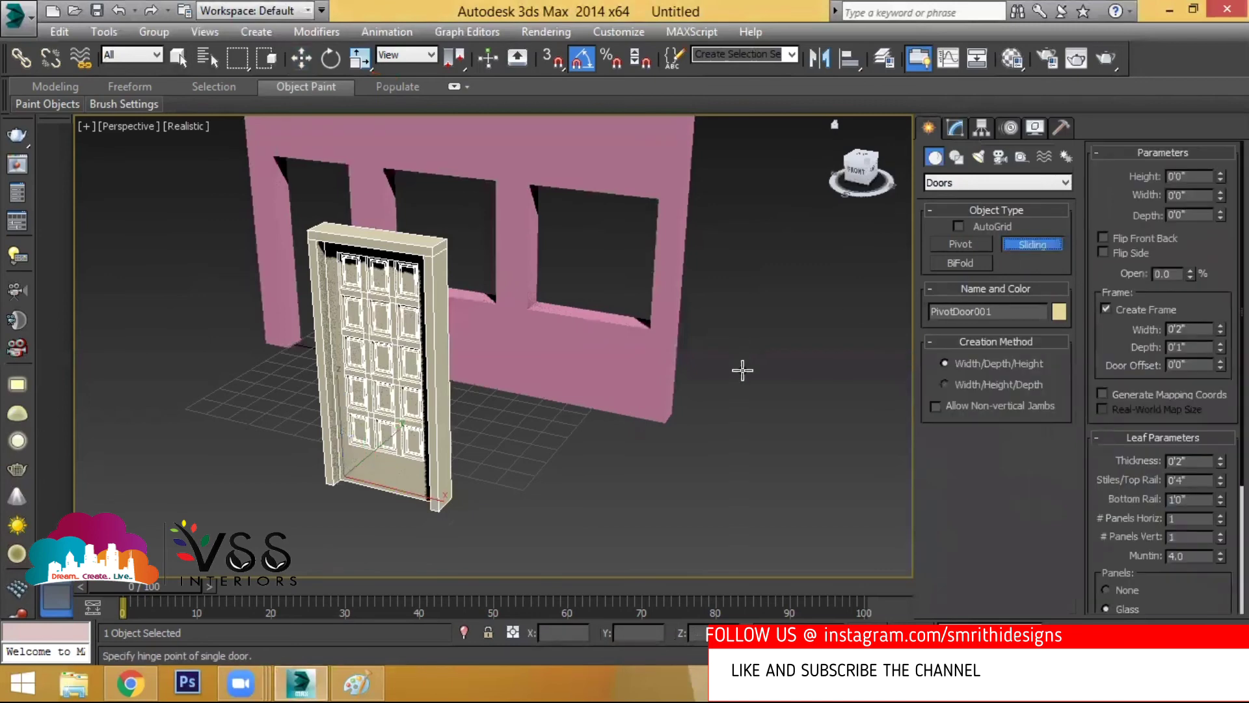
{"action": "middle_click_drag", "start_coordinate": [576, 475], "coordinate": [475, 453]}
{"action": "scroll", "coordinate": [477, 454], "scroll_direction": "down", "scroll_amount": 2}
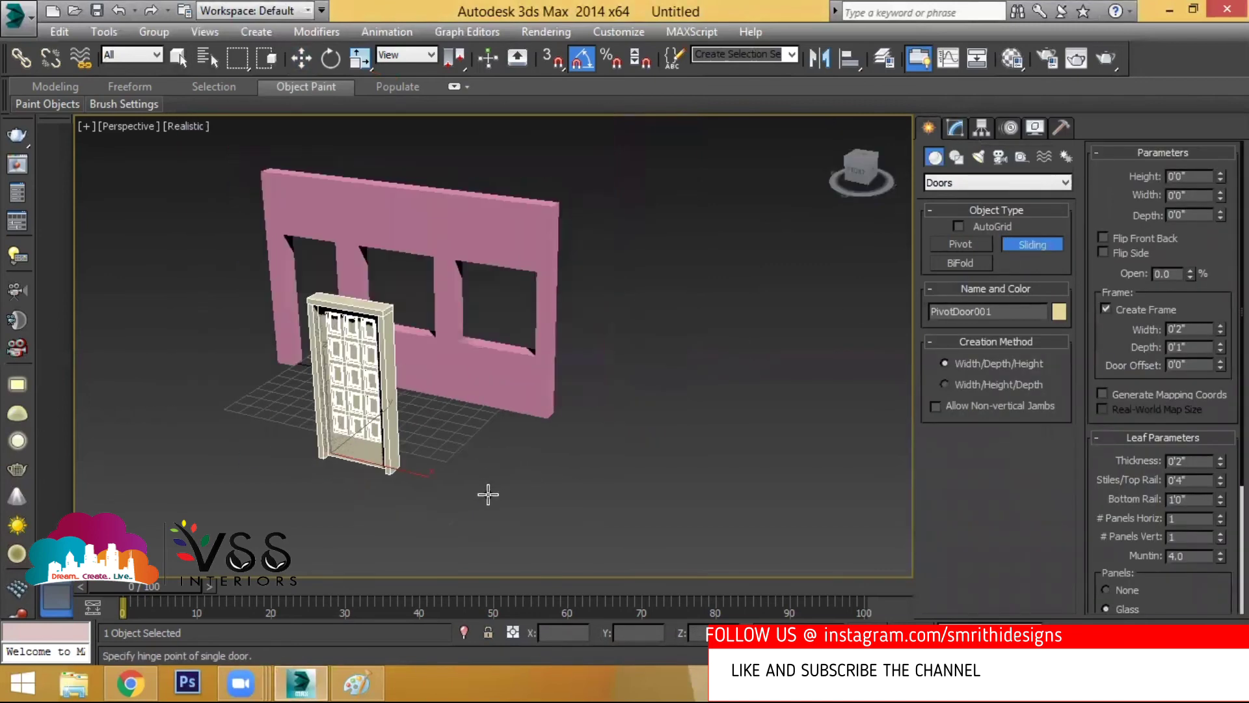
{"action": "scroll", "coordinate": [487, 494], "scroll_direction": "up", "scroll_amount": 2}
{"action": "left_click_drag", "start_coordinate": [417, 480], "coordinate": [613, 520]}
{"action": "left_click", "coordinate": [620, 519]}
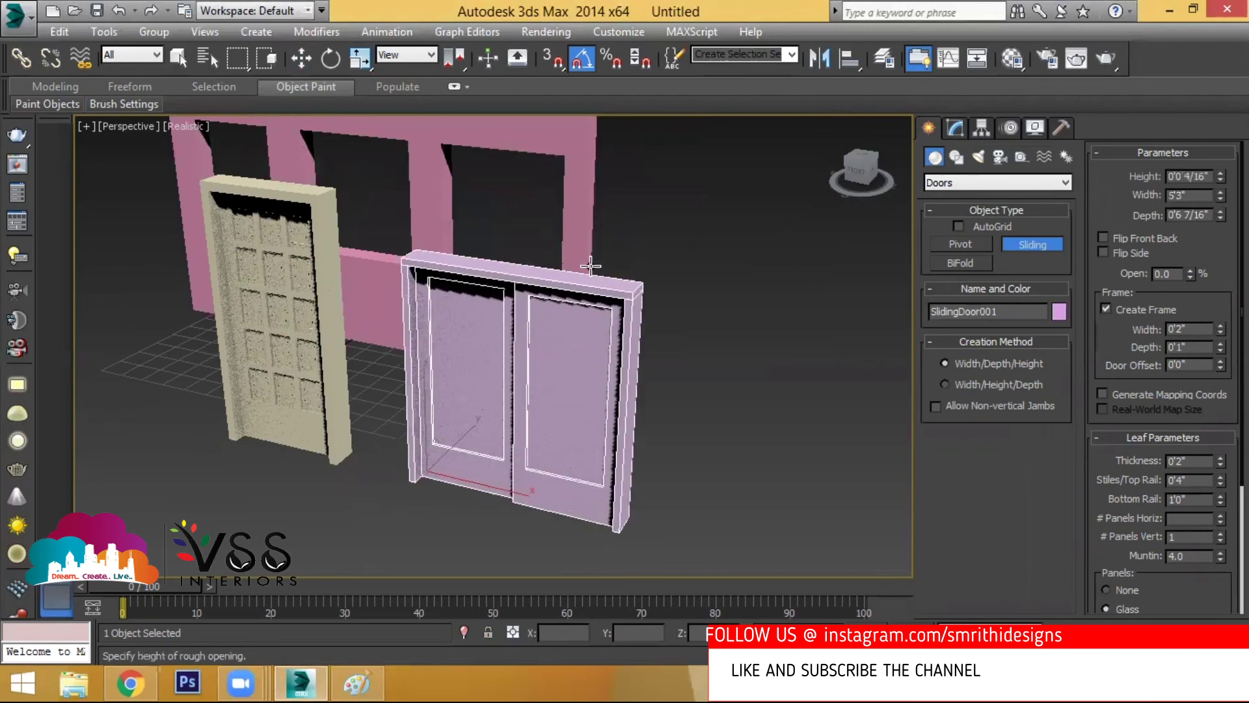
{"action": "left_click", "coordinate": [648, 268]}
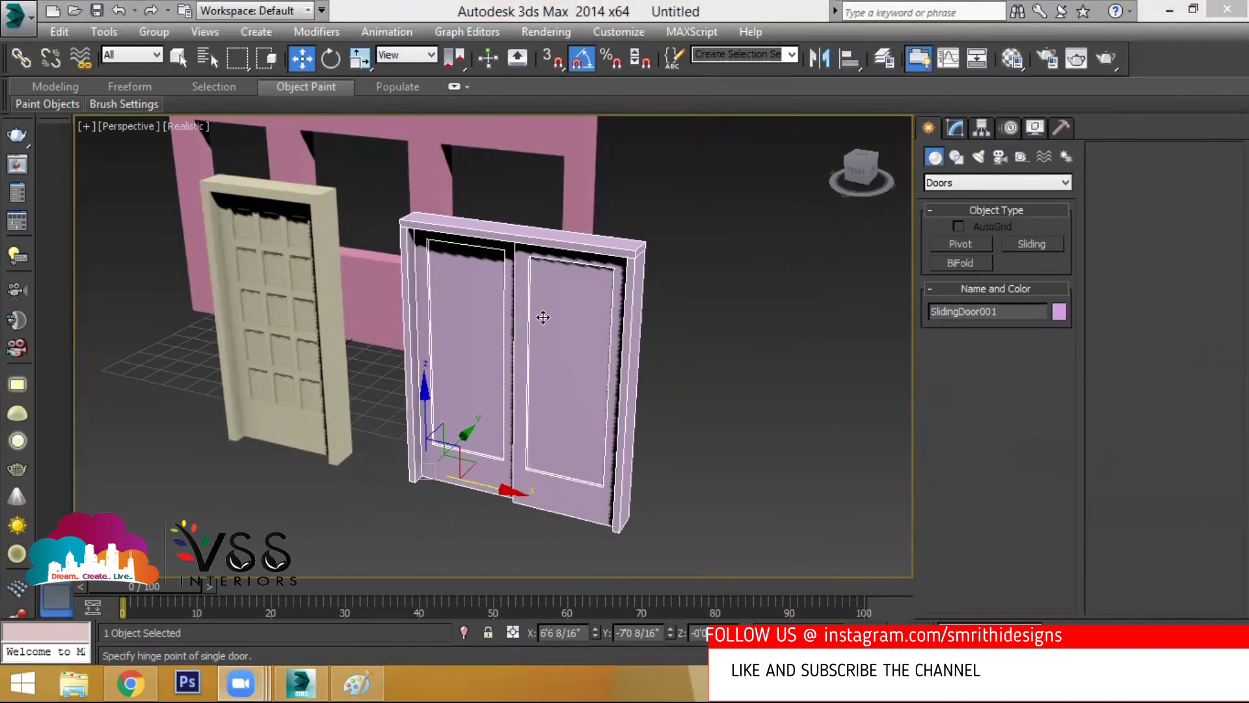
{"action": "key", "text": "Delete"}
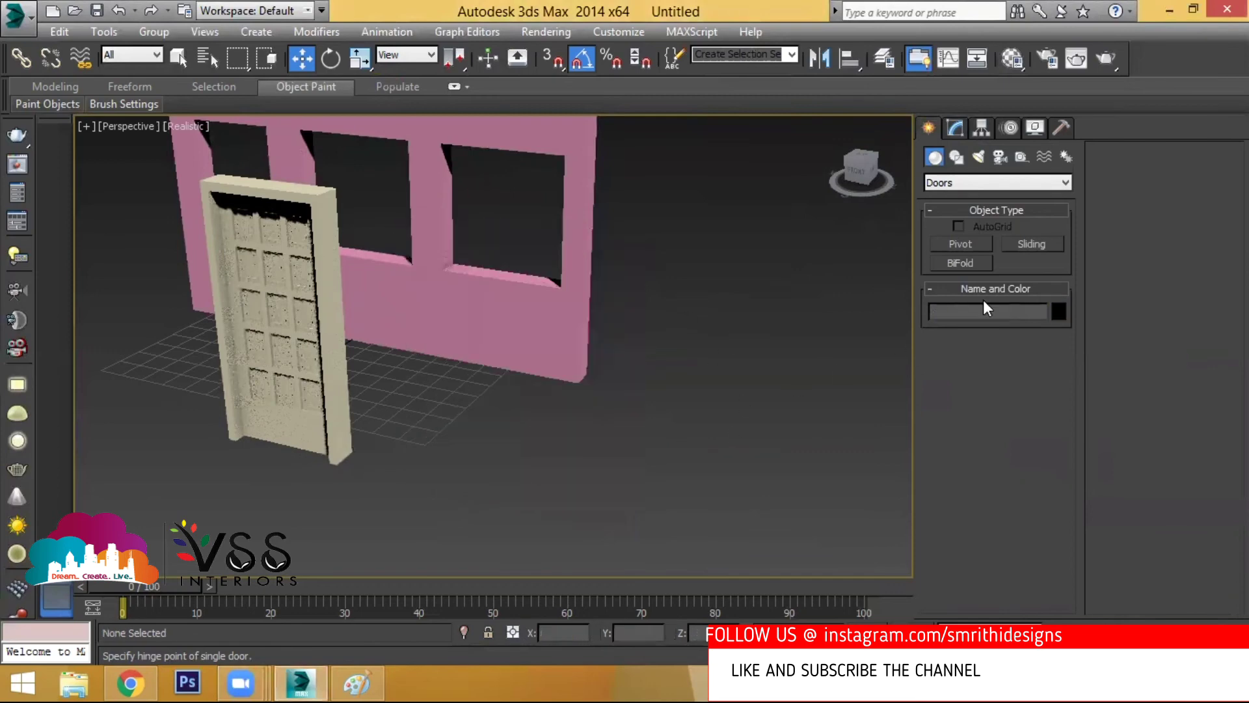
Draw a sliding door beside the pivot door, about 6'10" wide, 5" deep and 7'1" high.
{"action": "left_click", "coordinate": [1043, 246]}
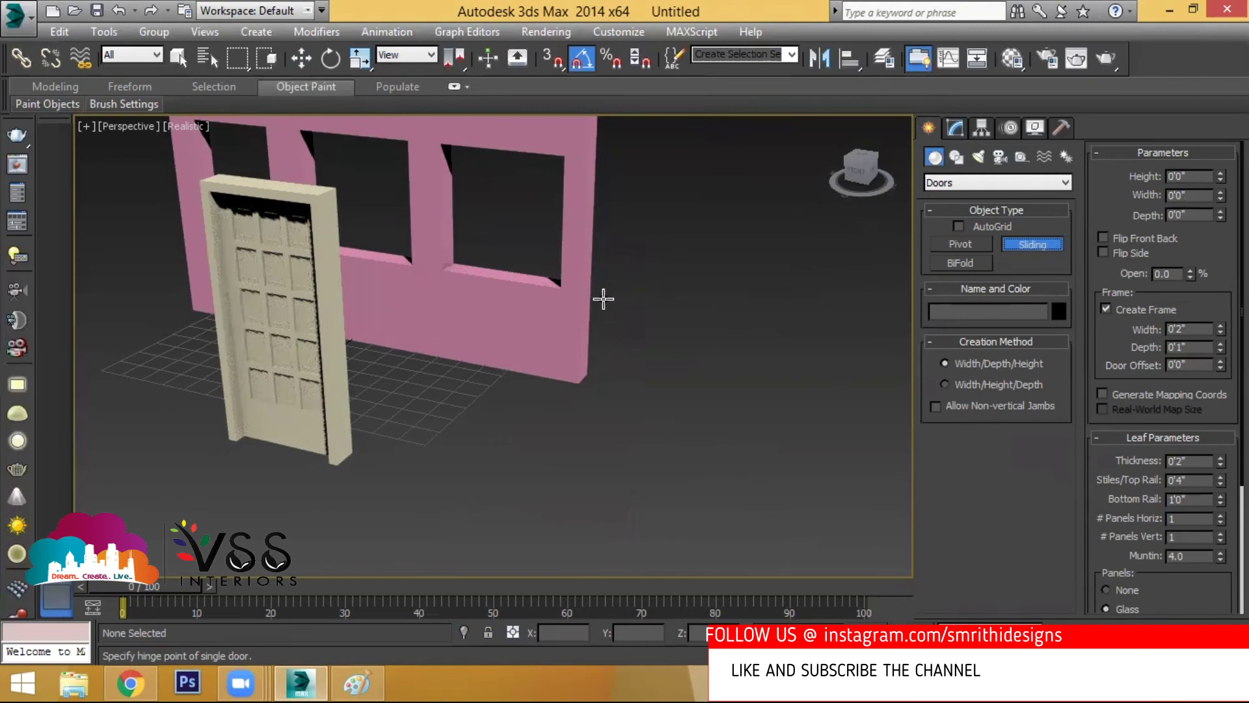
{"action": "left_click_drag", "start_coordinate": [414, 470], "coordinate": [674, 521]}
{"action": "left_click", "coordinate": [678, 520]}
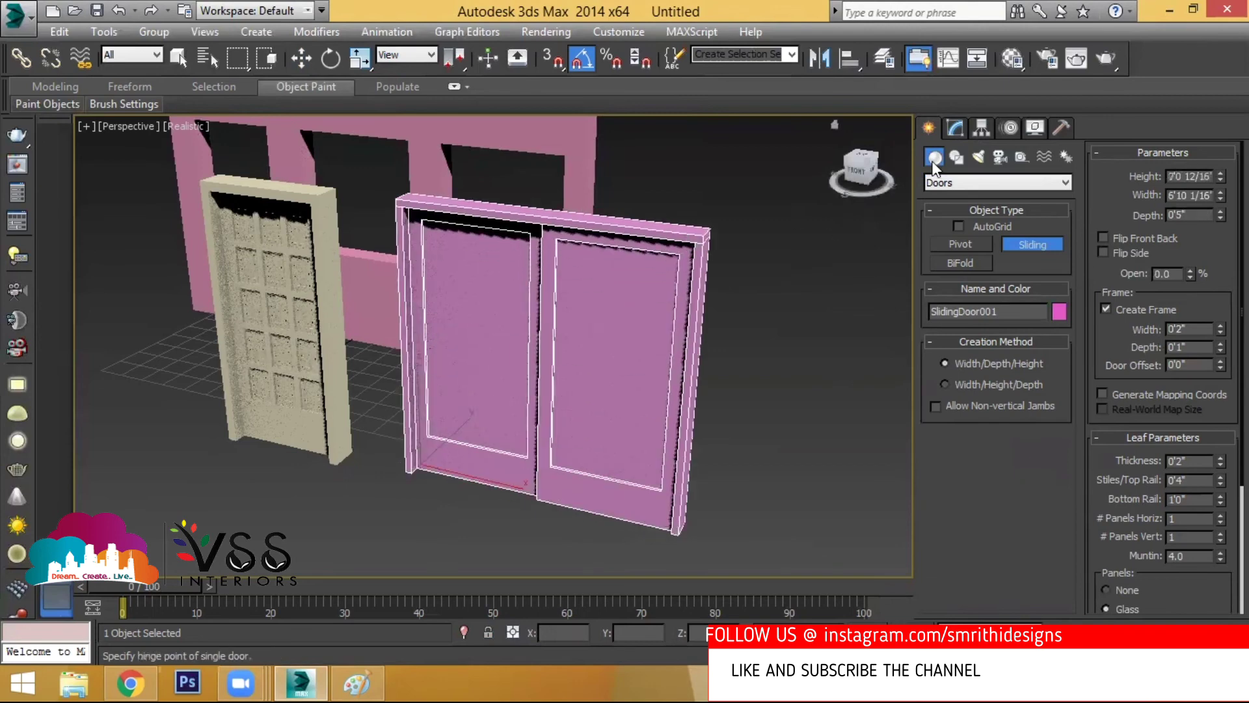
Turn on Flip Front Back and Flip Side for the sliding door, trying out how its leaves slide open.
{"action": "left_click", "coordinate": [954, 127]}
{"action": "mouse_move", "coordinate": [1022, 485]}
{"action": "left_mouse_down"}
{"action": "mouse_move", "coordinate": [1030, 449]}
{"action": "mouse_move", "coordinate": [1034, 496]}
{"action": "left_mouse_up"}
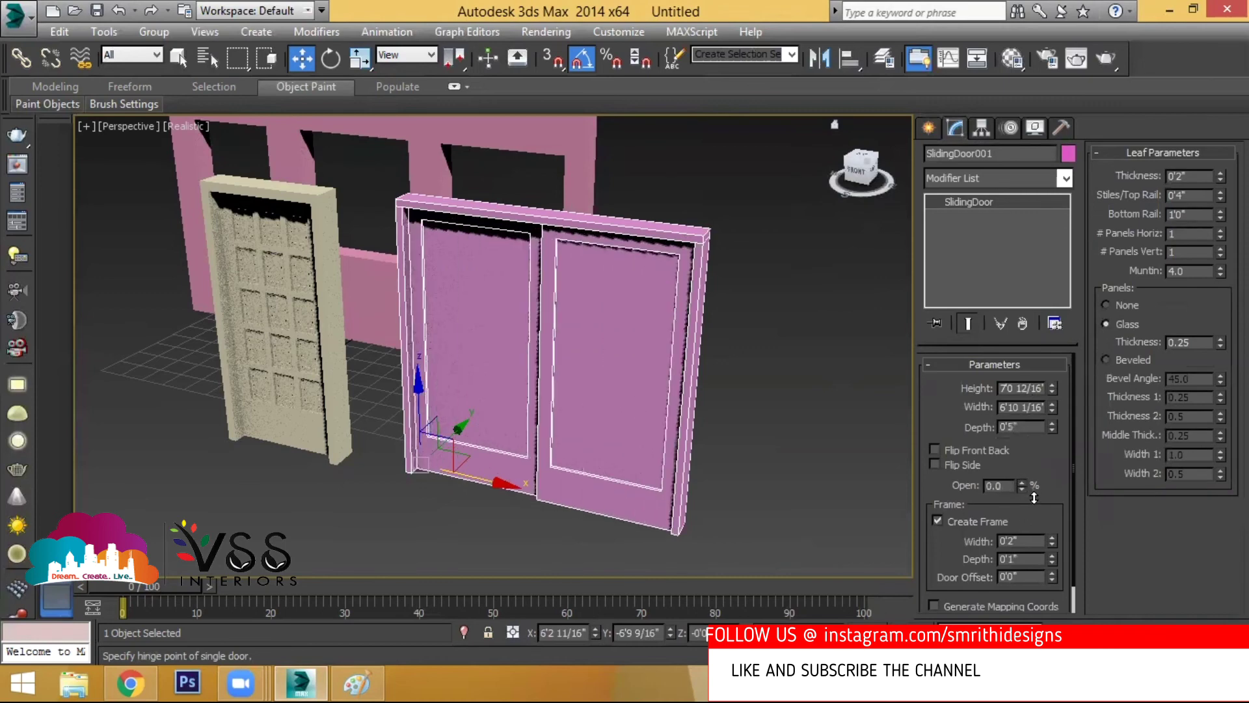
{"action": "left_click", "coordinate": [962, 449]}
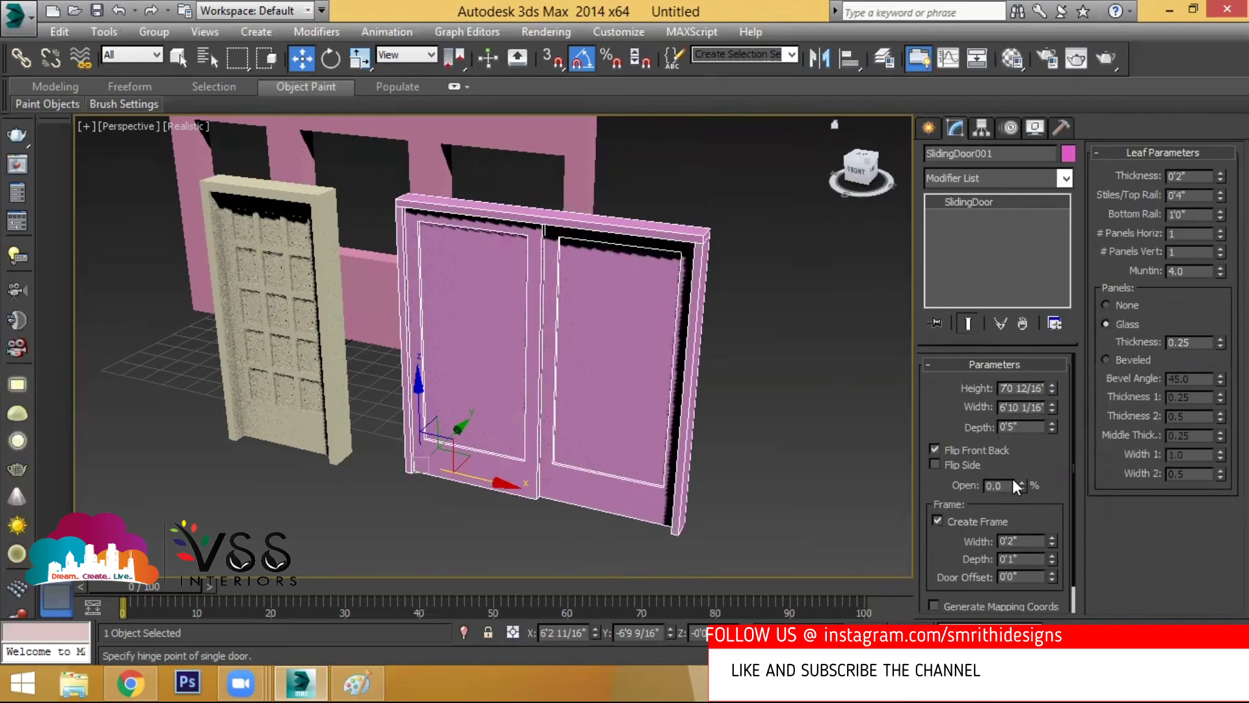
{"action": "left_click_drag", "start_coordinate": [1024, 482], "coordinate": [1009, 511]}
{"action": "left_click", "coordinate": [935, 465]}
Set the sliding door's height to 7'0", width to 6'0" and depth to 0'4".
{"action": "mouse_move", "coordinate": [1052, 384]}
{"action": "left_mouse_down"}
{"action": "mouse_move", "coordinate": [1052, 364]}
{"action": "mouse_move", "coordinate": [1056, 385]}
{"action": "left_mouse_up"}
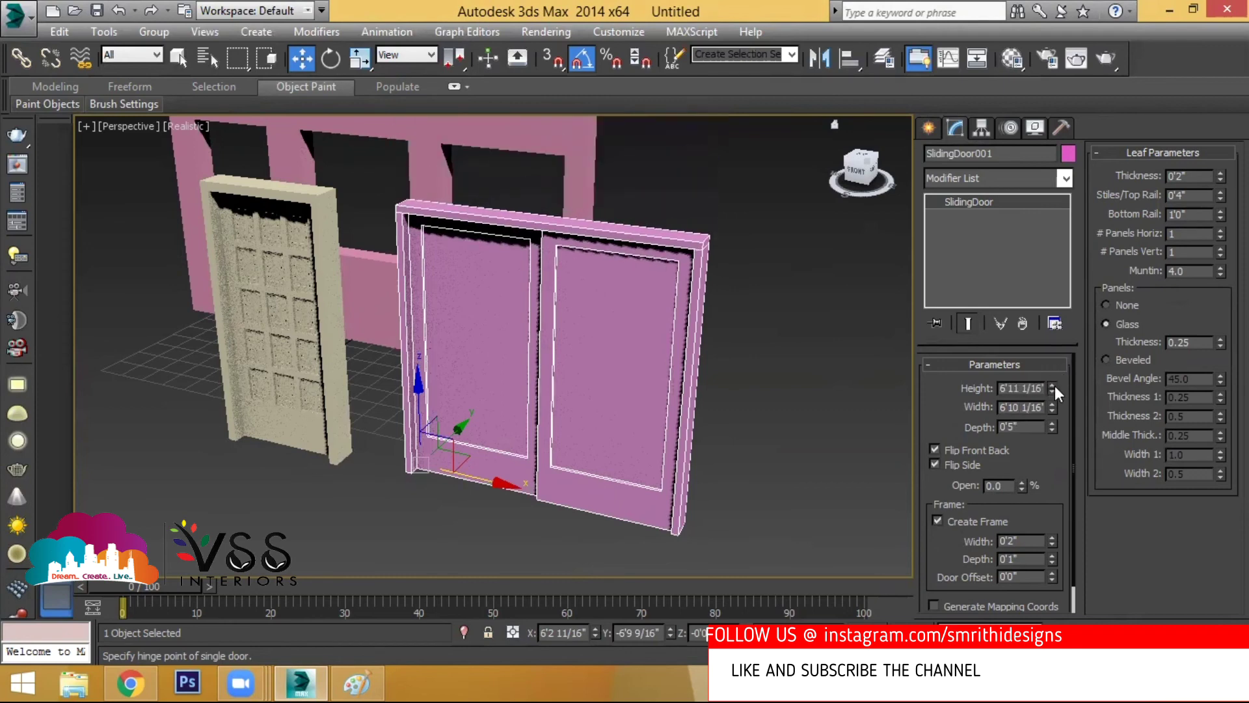
{"action": "double_click", "coordinate": [1002, 389]}
{"action": "key", "text": "BackSpace"}
{"action": "type", "text": "7"}
{"action": "key", "text": "Tab"}
{"action": "type", "text": "6"}
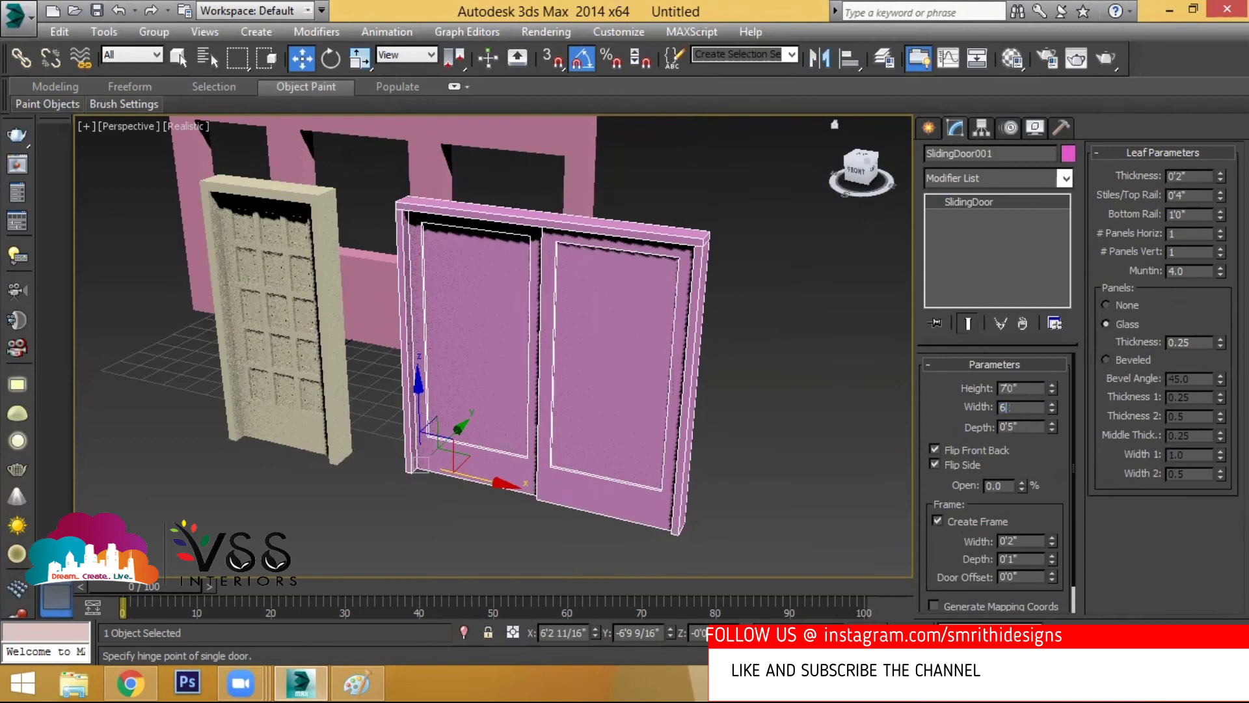
{"action": "key", "text": "Tab"}
{"action": "type", "text": "4\""}
{"action": "key", "text": "Return"}
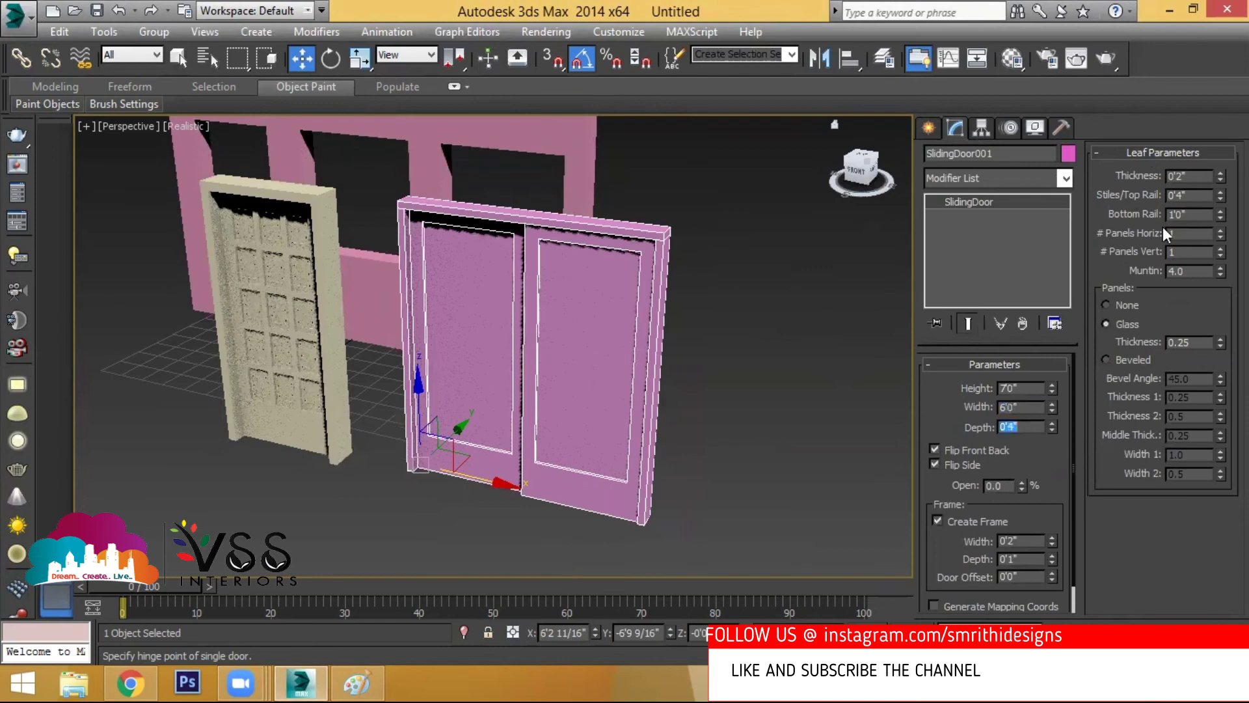
Draw a BiFold door beside the sliding door, about 6'4" wide, 3" deep and 7'1" high.
{"action": "left_click", "coordinate": [921, 131]}
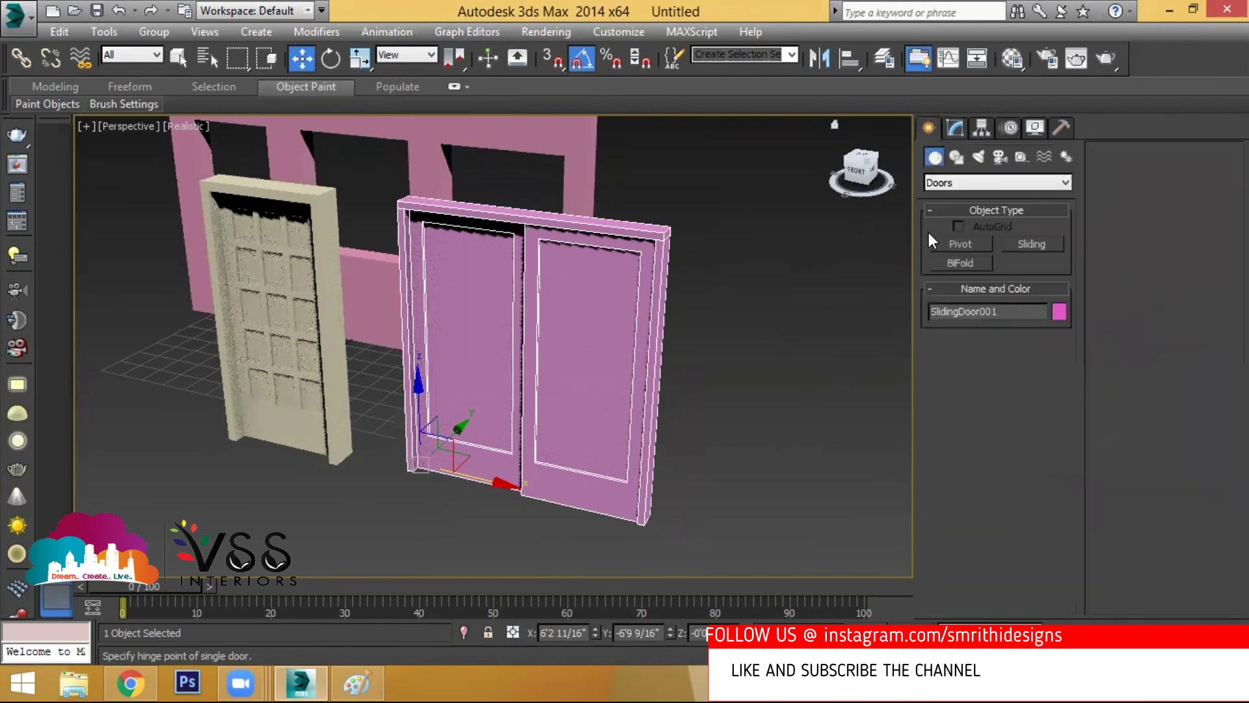
{"action": "left_click", "coordinate": [937, 266]}
{"action": "middle_click_drag", "start_coordinate": [605, 453], "coordinate": [442, 460]}
{"action": "left_click_drag", "start_coordinate": [403, 506], "coordinate": [663, 560]}
{"action": "left_click", "coordinate": [662, 559]}
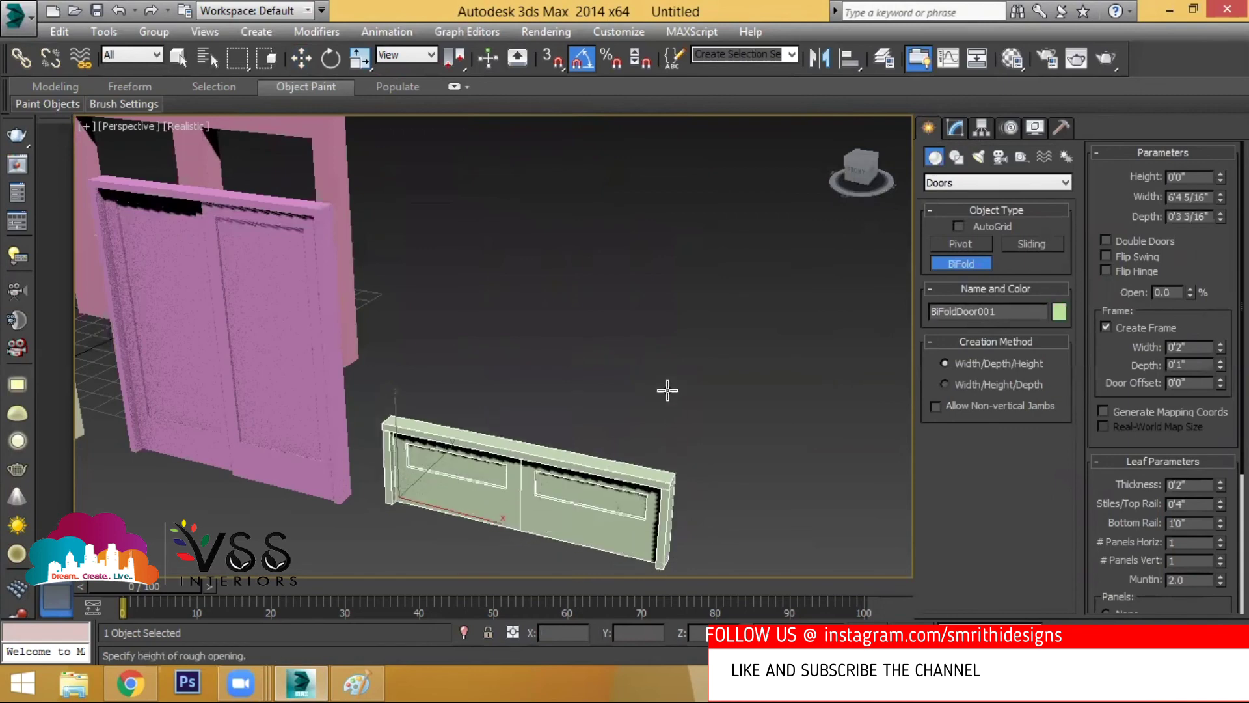
{"action": "left_click", "coordinate": [655, 189]}
{"action": "right_click", "coordinate": [658, 188]}
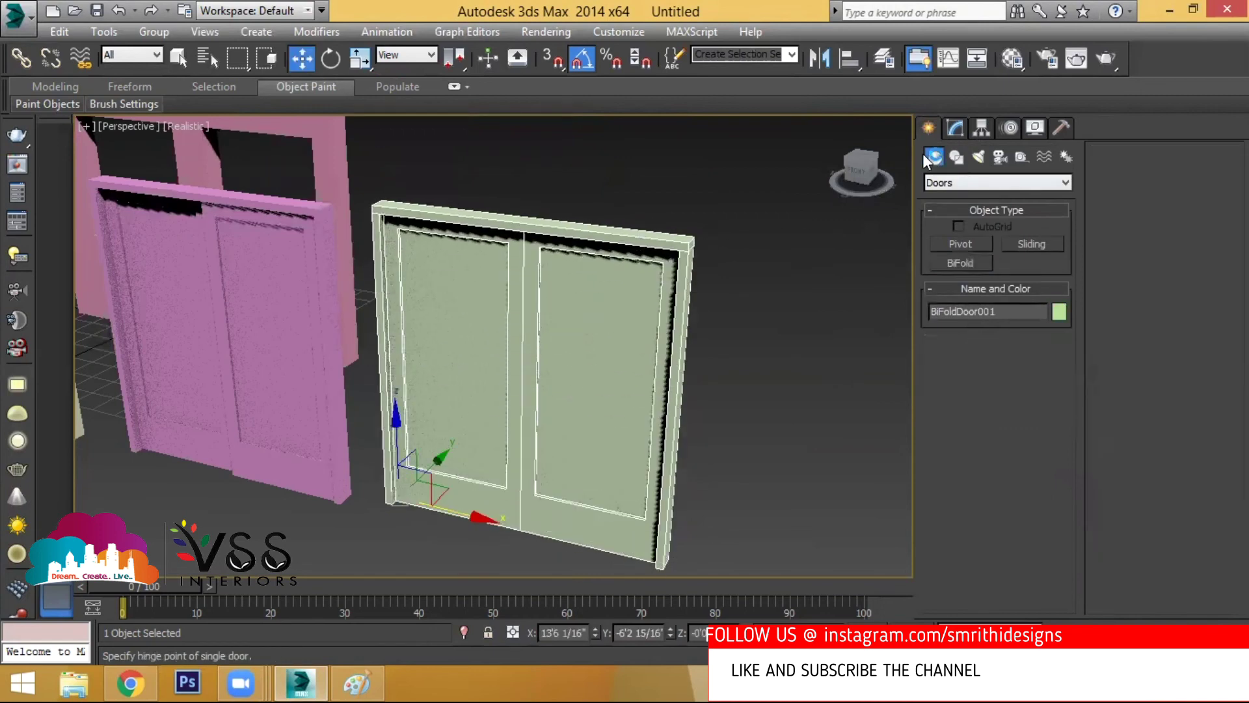
Make the BiFold door a double door and try out how its leaves fold open.
{"action": "left_click", "coordinate": [949, 130]}
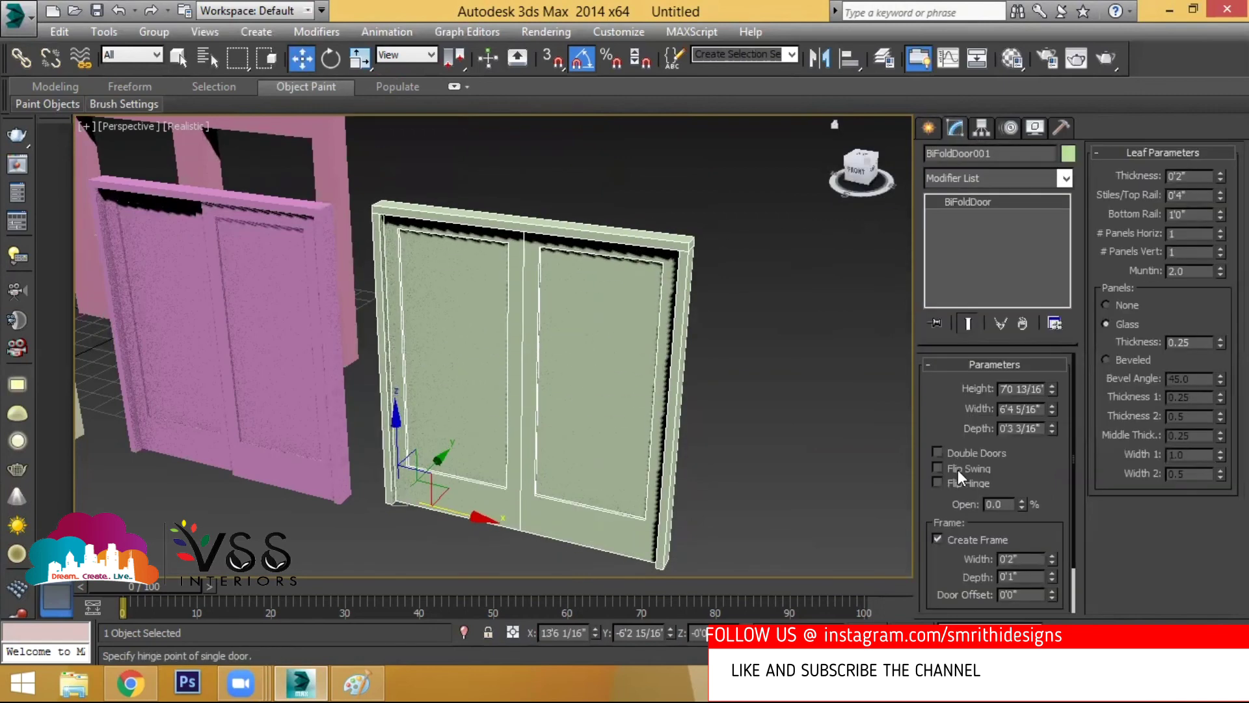
{"action": "left_click", "coordinate": [976, 453]}
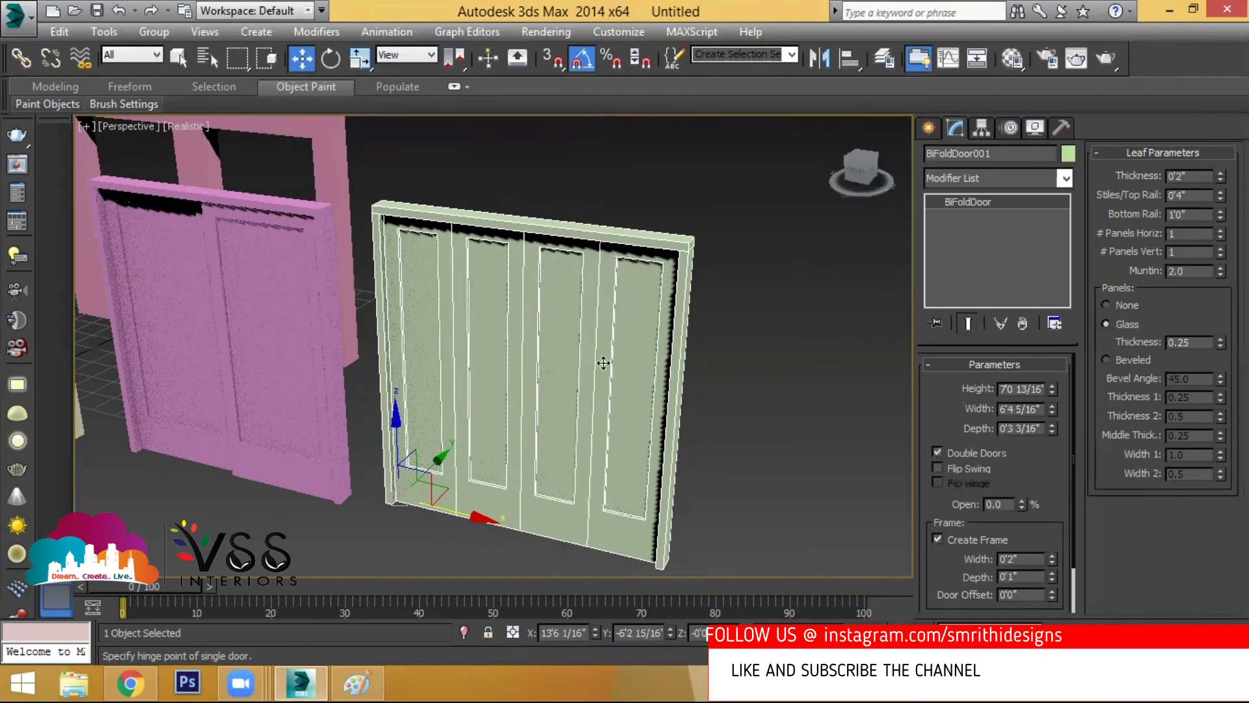
{"action": "left_click_drag", "start_coordinate": [1023, 509], "coordinate": [1030, 545]}
{"action": "middle_click_drag", "start_coordinate": [549, 333], "coordinate": [604, 318]}
{"action": "scroll", "coordinate": [589, 346], "scroll_direction": "down", "scroll_amount": 4}
Draw a casement window in front of the pivot door, about 4'8" wide, 4" deep and 3'2" high.
{"action": "left_click", "coordinate": [928, 129]}
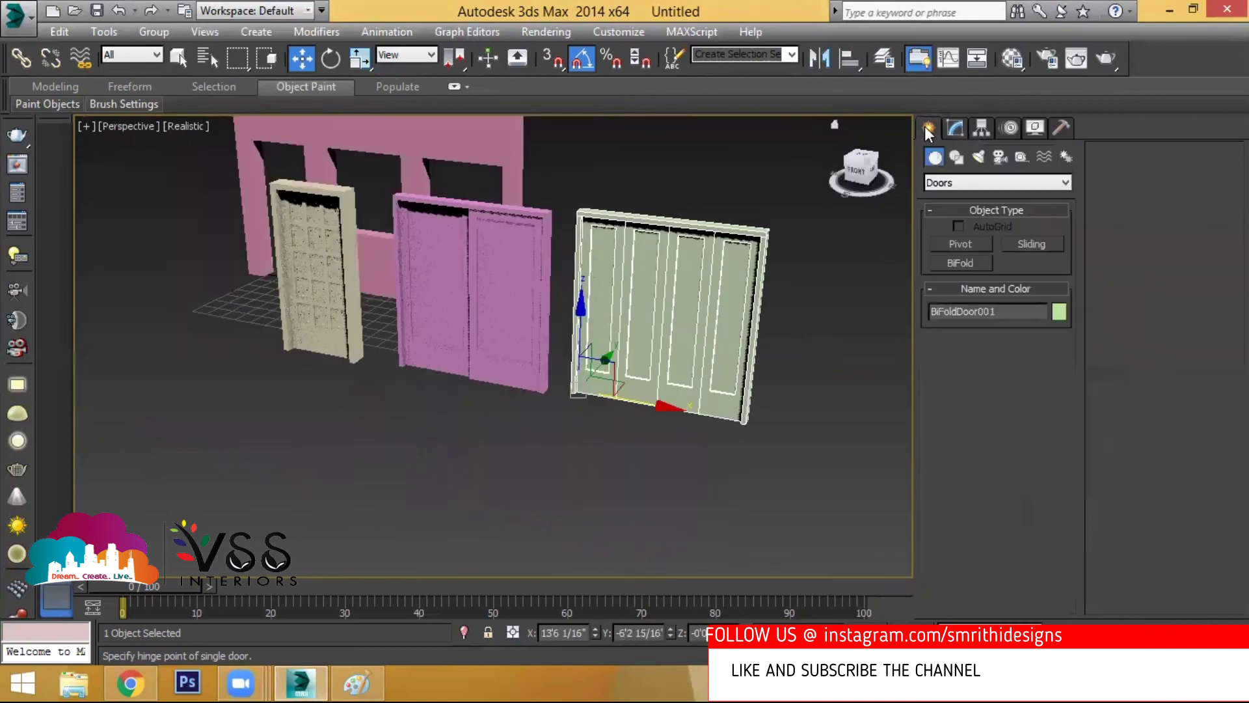
{"action": "left_click", "coordinate": [970, 182]}
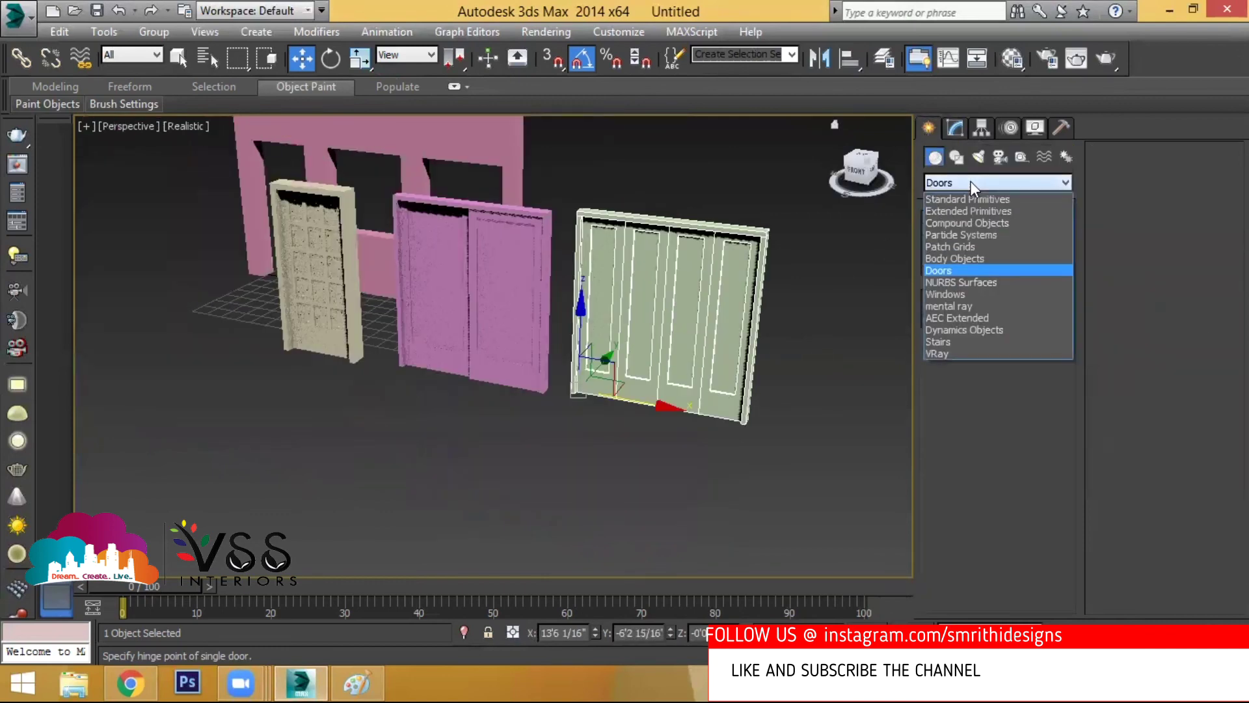
{"action": "left_click", "coordinate": [971, 182]}
{"action": "left_click", "coordinate": [971, 183]}
{"action": "left_click", "coordinate": [958, 295]}
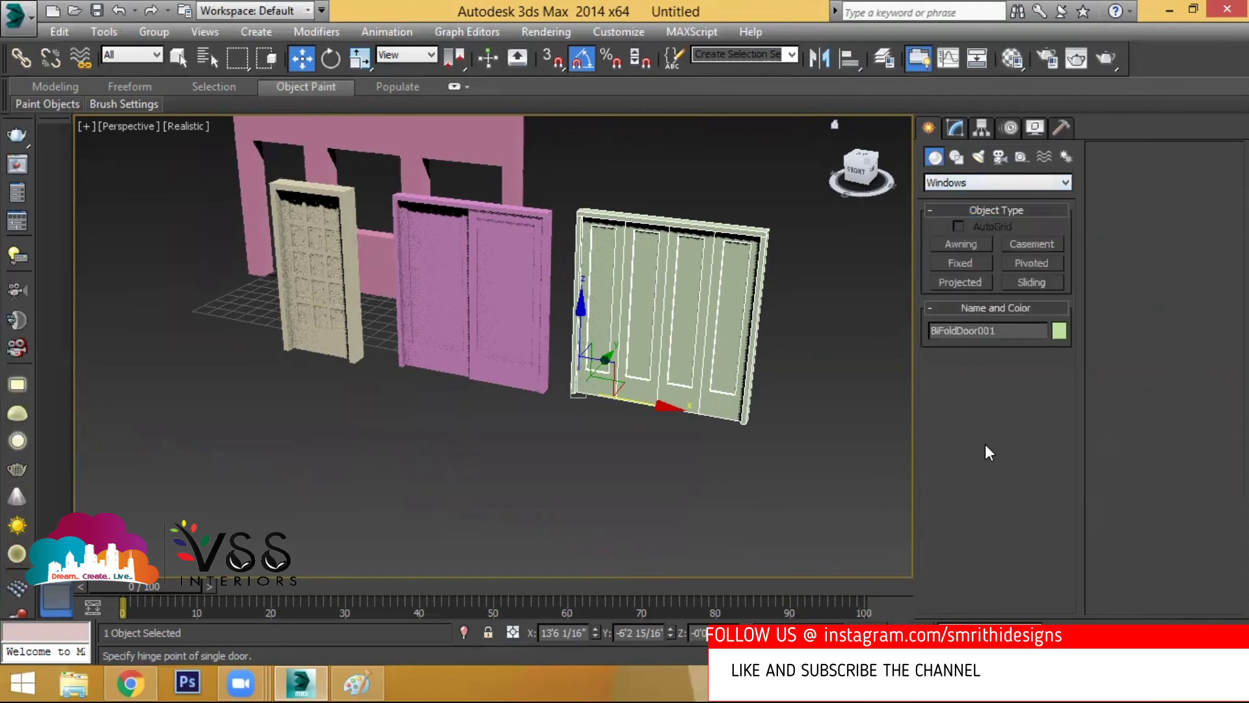
{"action": "left_click", "coordinate": [1026, 252]}
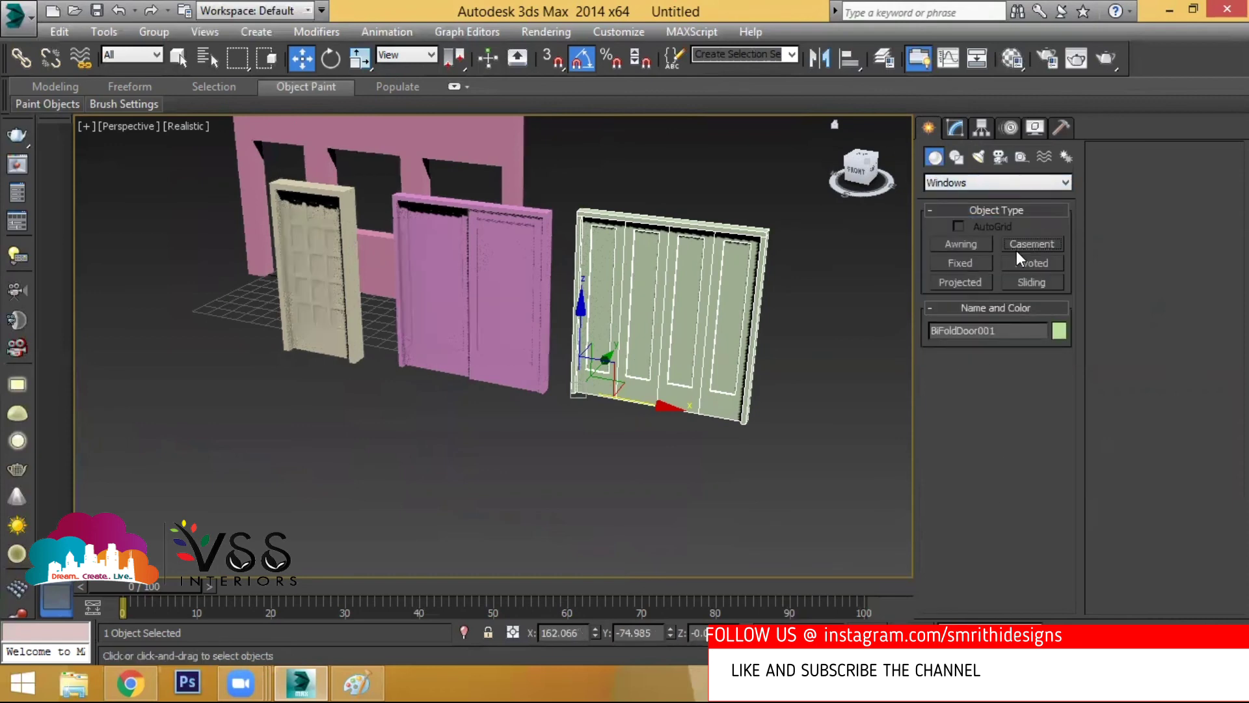
{"action": "scroll", "coordinate": [298, 433], "scroll_direction": "up", "scroll_amount": 4}
{"action": "left_click_drag", "start_coordinate": [263, 410], "coordinate": [438, 457]}
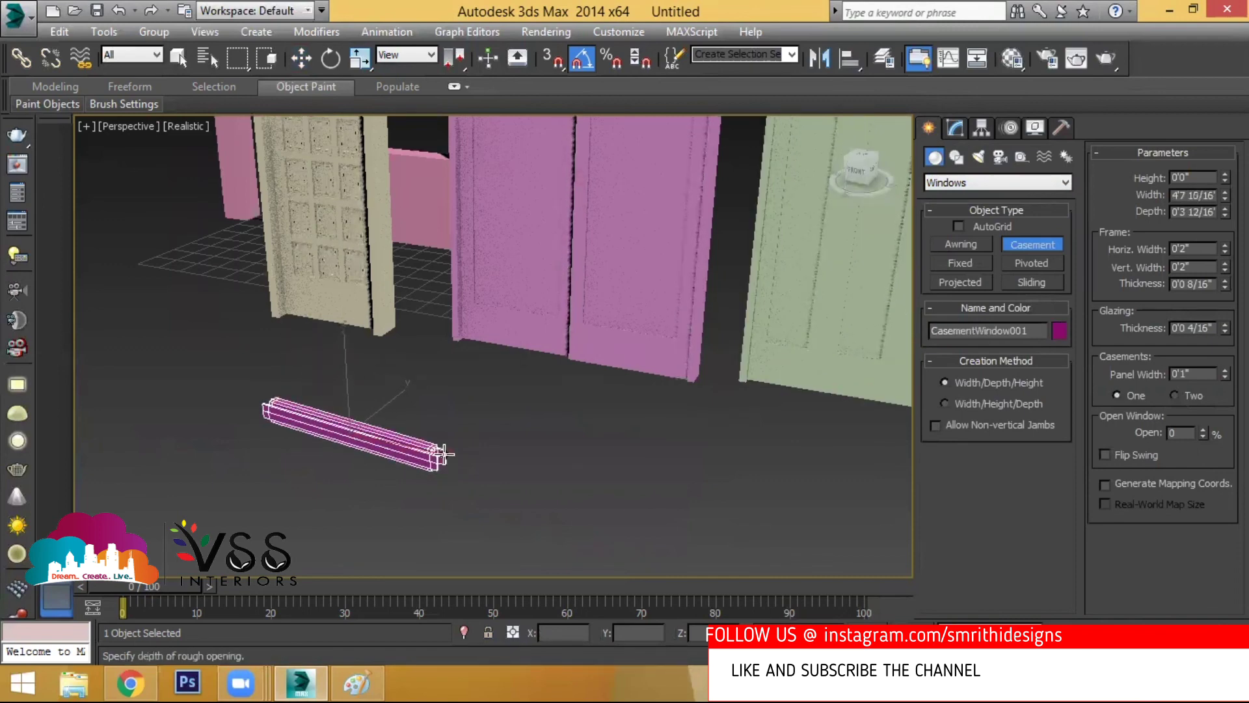
{"action": "left_click", "coordinate": [433, 335]}
{"action": "left_click", "coordinate": [432, 297]}
Set the casement window's height to 4'0", width to 4'0" and depth to 0'4".
{"action": "left_click", "coordinate": [954, 128]}
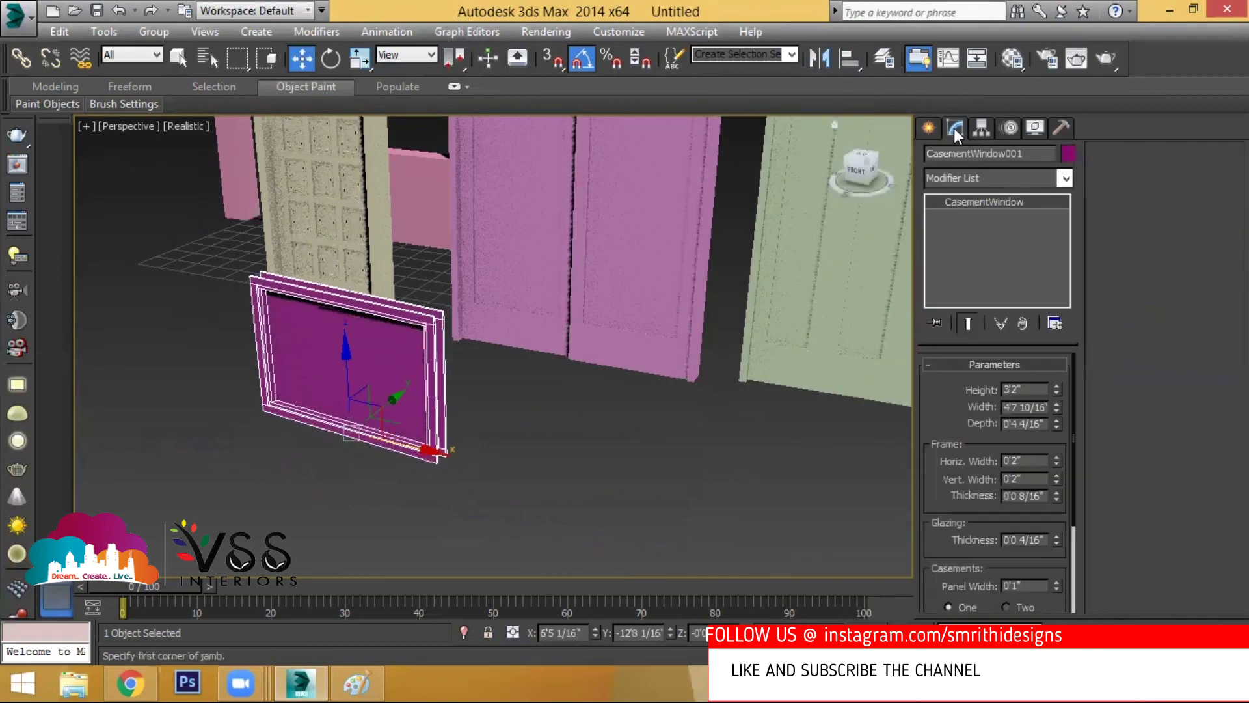
{"action": "double_click", "coordinate": [1025, 389]}
{"action": "type", "text": "4"}
{"action": "key", "text": "Tab"}
{"action": "type", "text": "4"}
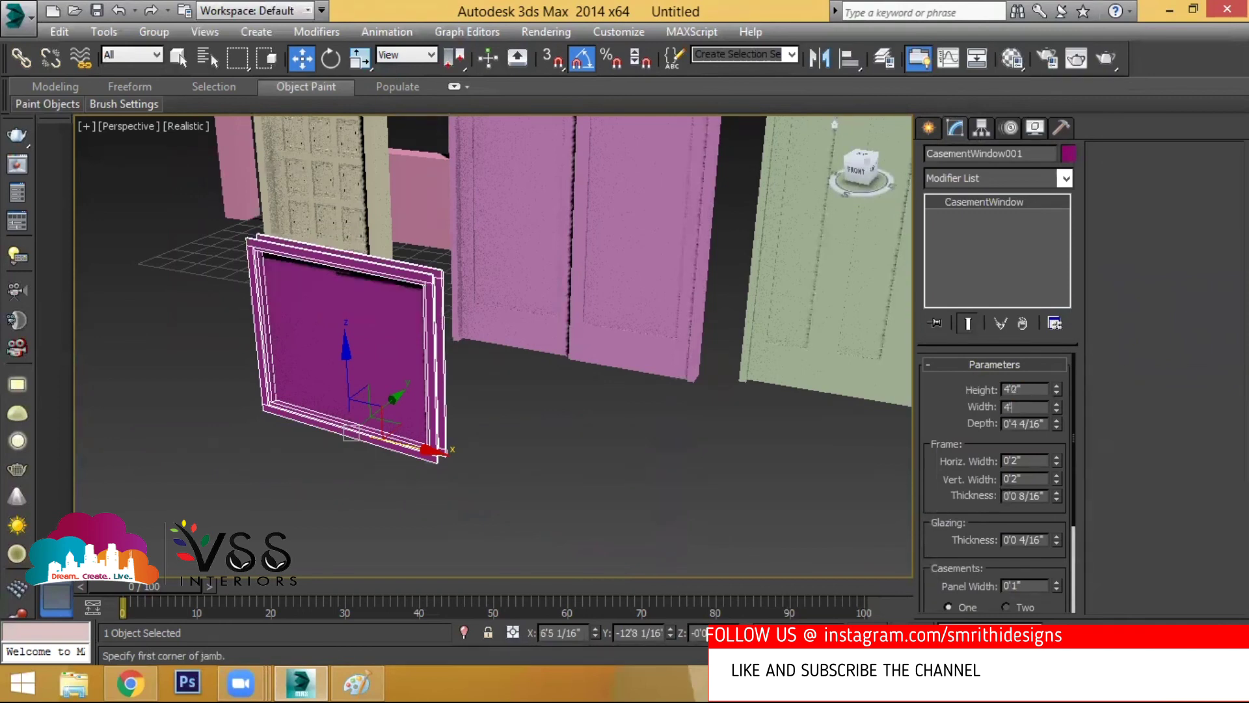
{"action": "key", "text": "Tab"}
{"action": "type", "text": "4"}
{"action": "key", "text": "Return"}
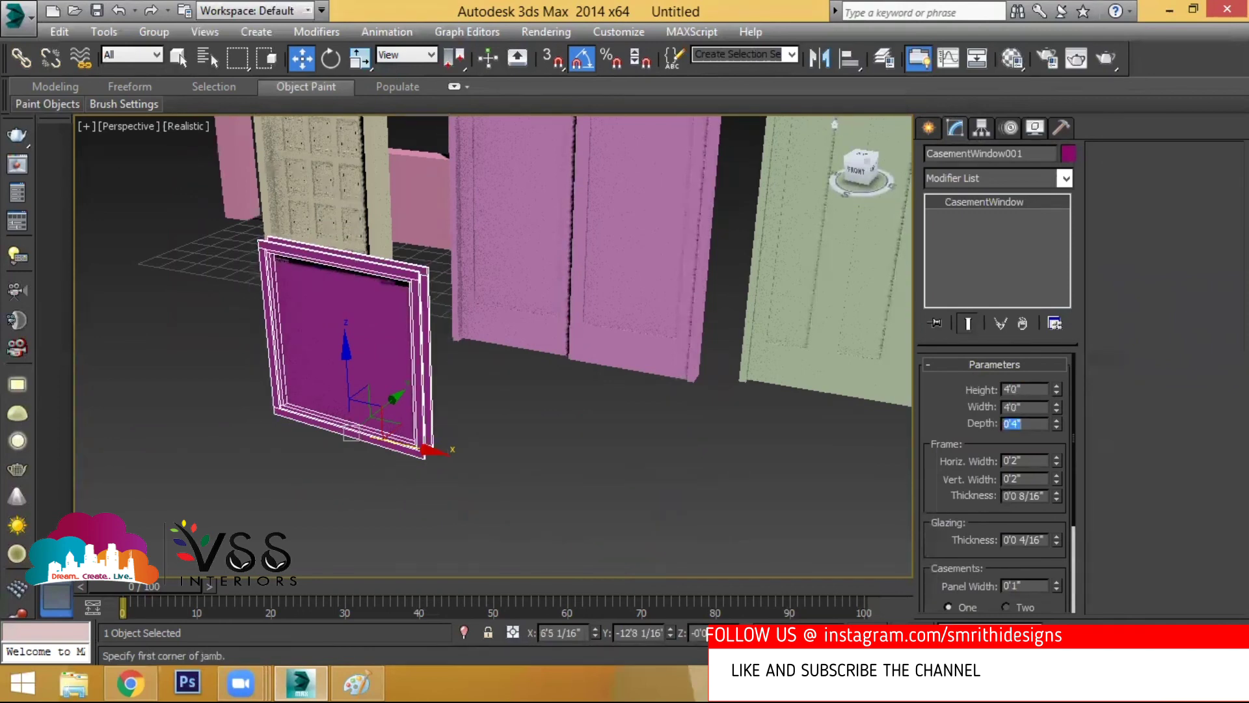
Set the casement frame's horizontal width to 0'2 9/16", vertical width to 0'2 4/16" and thickness to 0'0 15/16".
{"action": "left_click_drag", "start_coordinate": [976, 426], "coordinate": [985, 357]}
{"action": "middle_click_drag", "start_coordinate": [391, 369], "coordinate": [488, 384]}
{"action": "scroll", "coordinate": [581, 379], "scroll_direction": "up", "scroll_amount": 5}
{"action": "left_click_drag", "start_coordinate": [1060, 369], "coordinate": [1050, 451]}
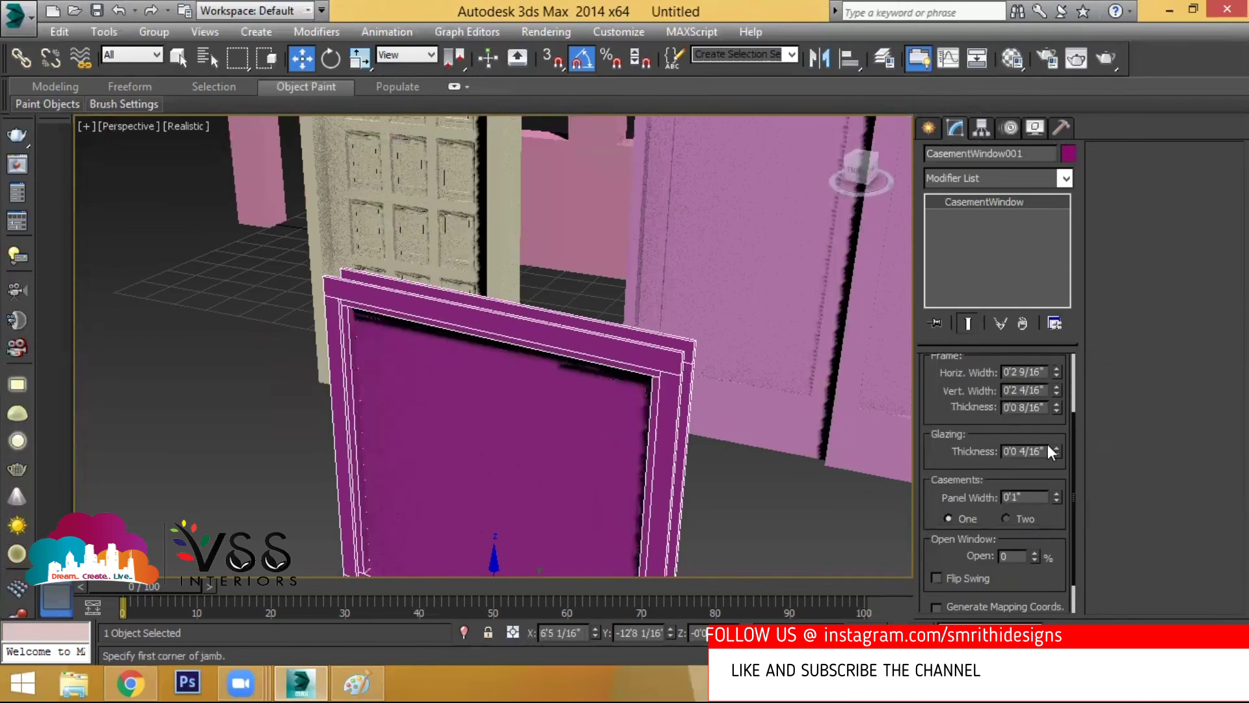
{"action": "mouse_move", "coordinate": [1058, 380]}
{"action": "left_mouse_down"}
{"action": "mouse_move", "coordinate": [1070, 357]}
{"action": "mouse_move", "coordinate": [1070, 377]}
{"action": "left_mouse_up"}
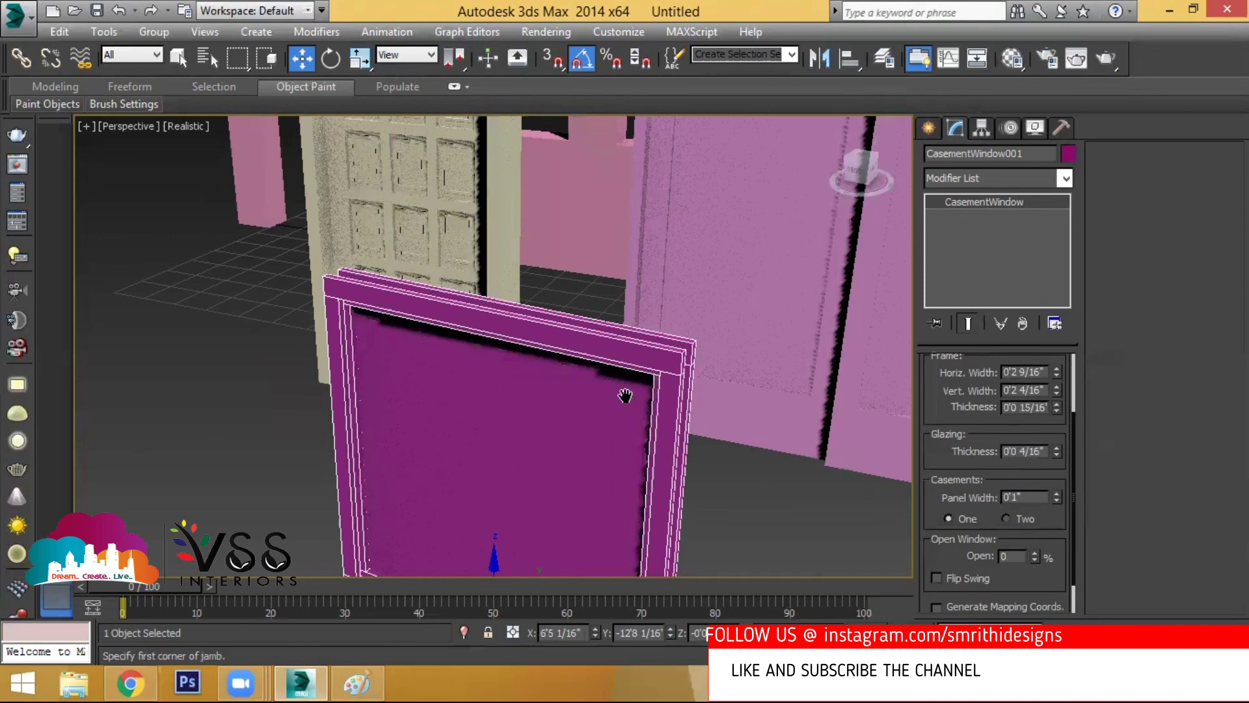
Examine the casement window's frame corner up close for its horizontal width, vertical width and thickness.
{"action": "scroll", "coordinate": [647, 373], "scroll_direction": "up", "scroll_amount": 4}
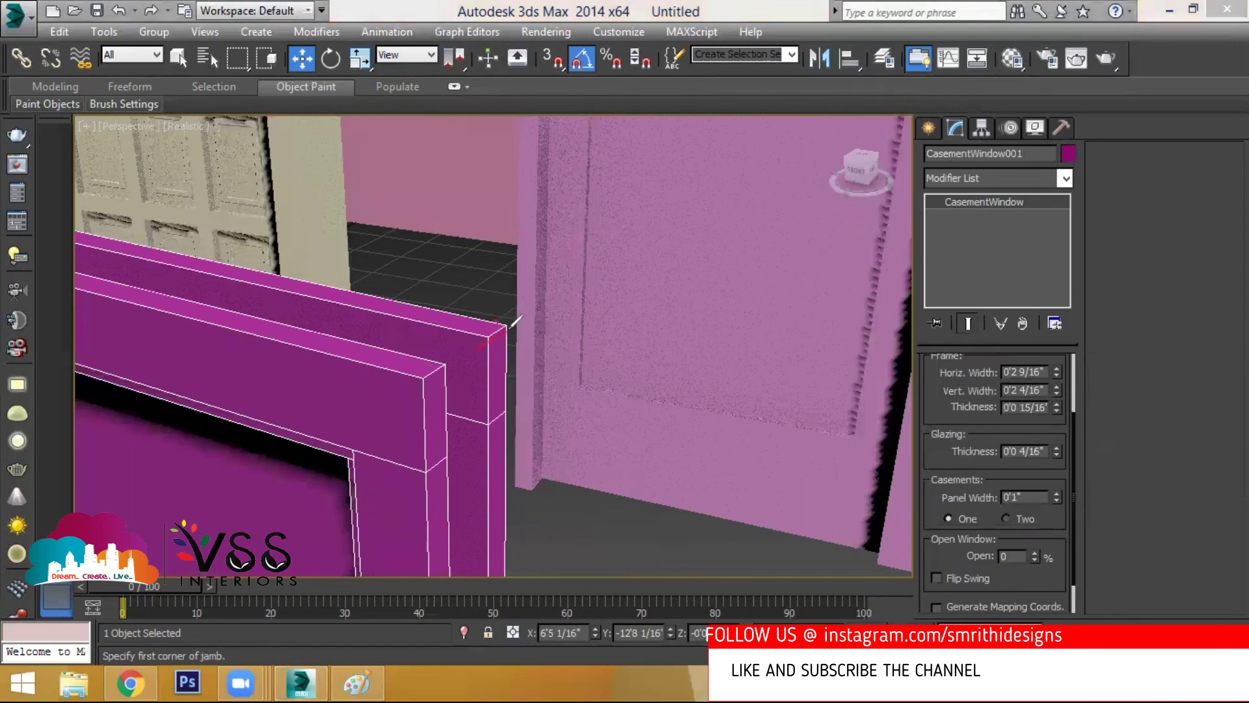
{"action": "left_click_drag", "start_coordinate": [489, 334], "coordinate": [475, 357]}
{"action": "mouse_move", "coordinate": [1017, 404]}
{"action": "left_mouse_down"}
{"action": "mouse_move", "coordinate": [952, 402]}
{"action": "mouse_move", "coordinate": [1067, 407]}
{"action": "mouse_move", "coordinate": [973, 399]}
{"action": "mouse_move", "coordinate": [1006, 383]}
{"action": "left_mouse_up"}
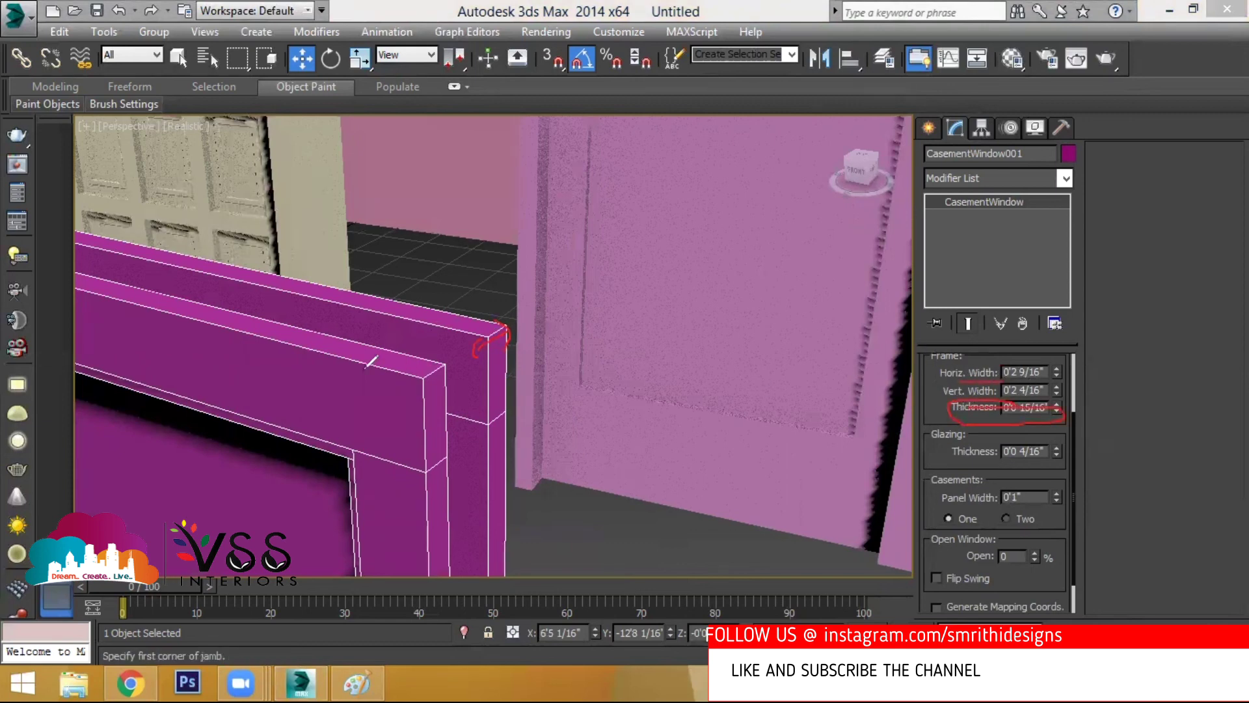
{"action": "mouse_move", "coordinate": [318, 360]}
{"action": "left_mouse_down"}
{"action": "mouse_move", "coordinate": [319, 445]}
{"action": "mouse_move", "coordinate": [341, 406]}
{"action": "mouse_move", "coordinate": [310, 368]}
{"action": "left_mouse_up"}
{"action": "mouse_move", "coordinate": [405, 473]}
{"action": "left_mouse_down"}
{"action": "mouse_move", "coordinate": [414, 507]}
{"action": "mouse_move", "coordinate": [359, 481]}
{"action": "mouse_move", "coordinate": [388, 514]}
{"action": "left_mouse_up"}
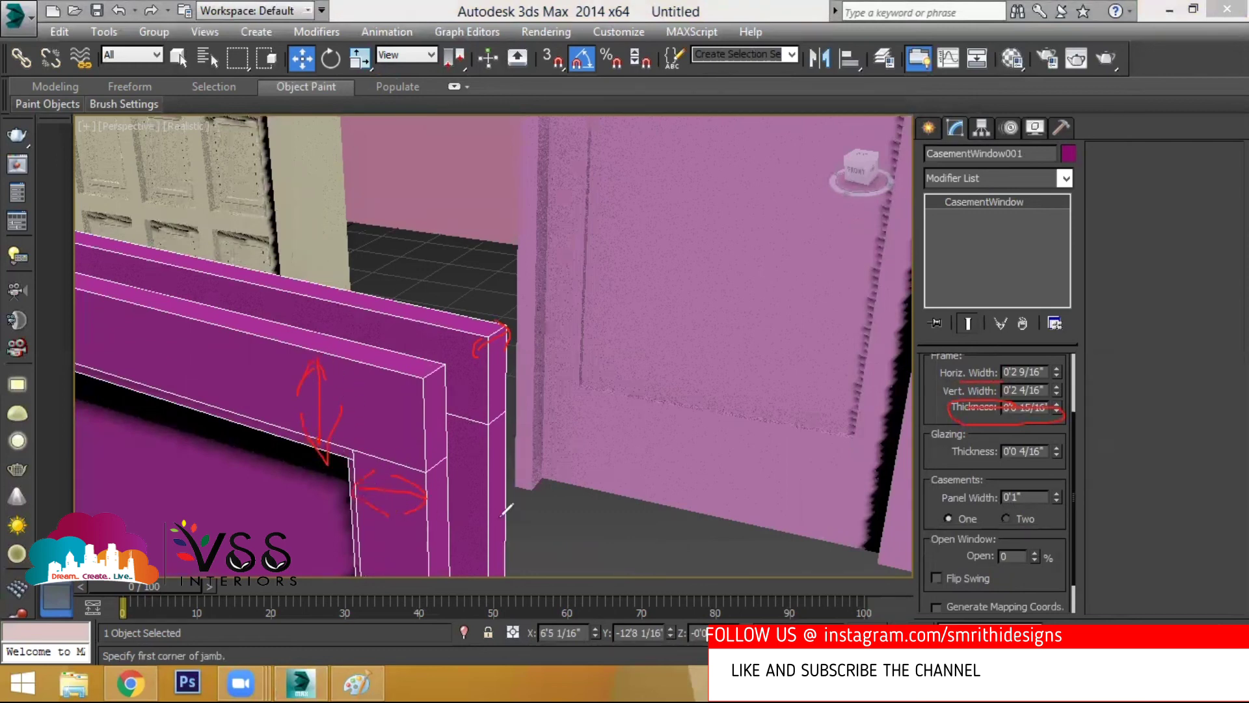
{"action": "left_click", "coordinate": [534, 80]}
{"action": "left_click_drag", "start_coordinate": [500, 338], "coordinate": [459, 358]}
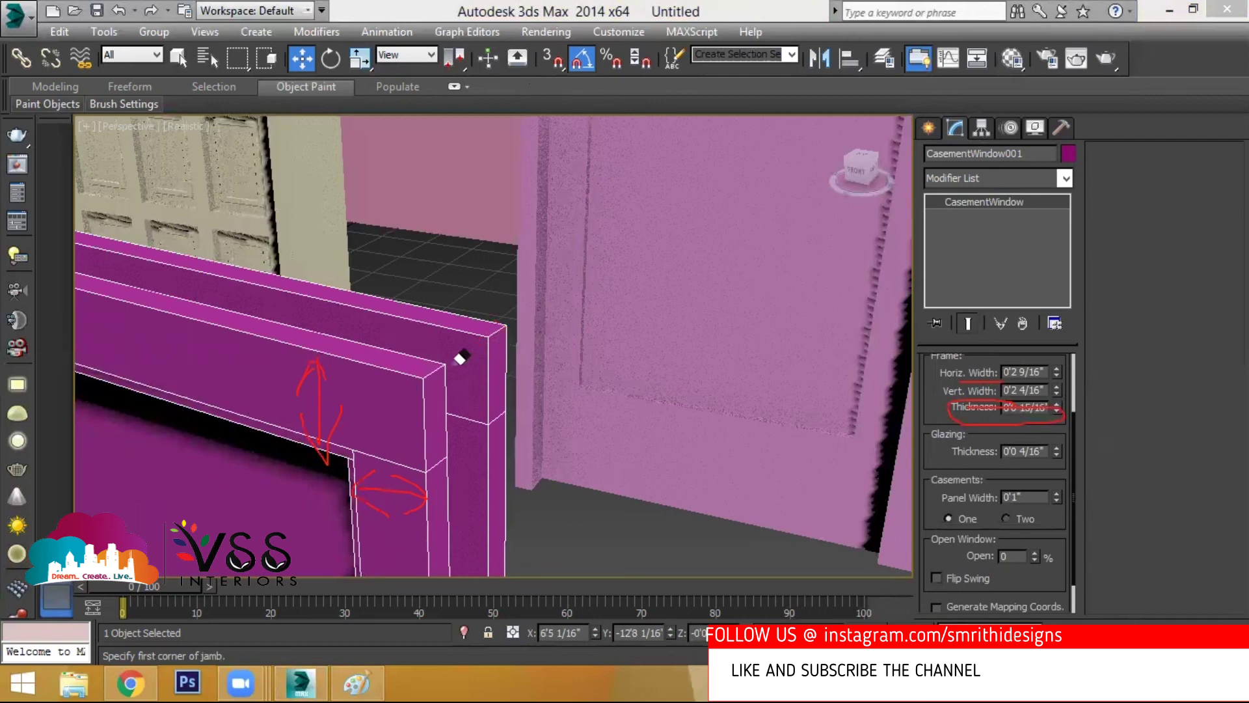
{"action": "left_click", "coordinate": [892, 85]}
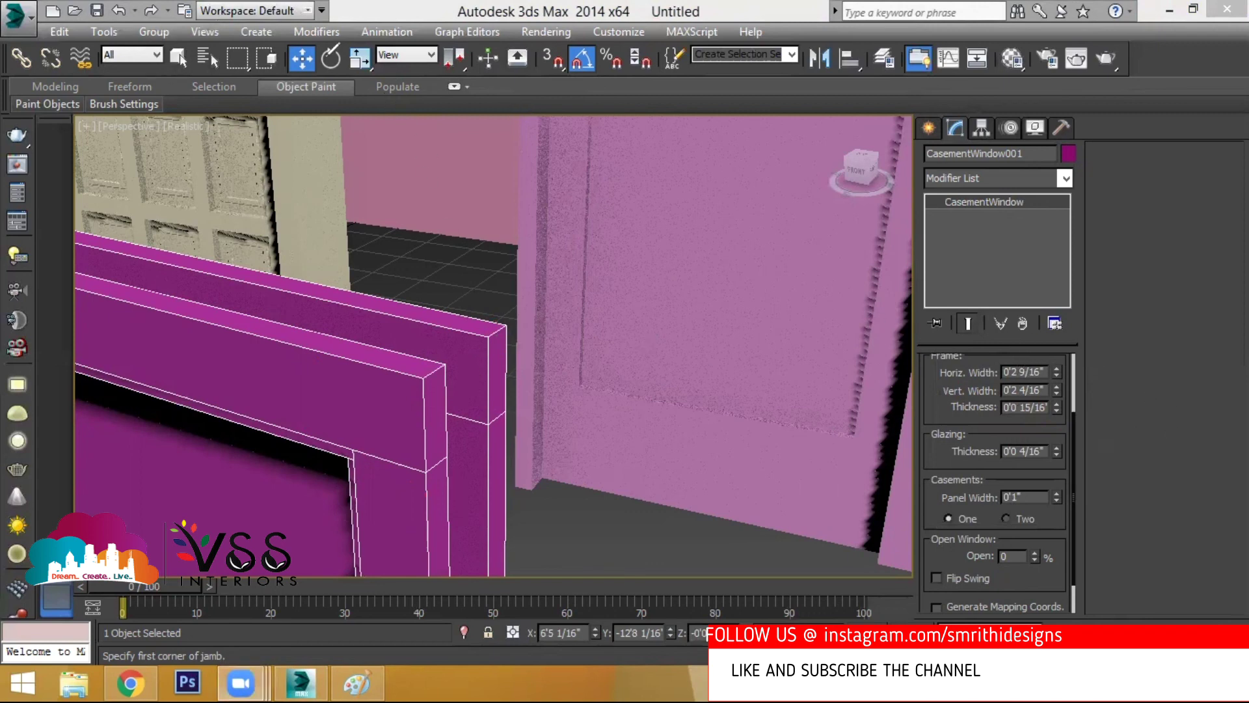
Give the casement window two casements and try out how they swing open.
{"action": "middle_click_drag", "start_coordinate": [335, 440], "coordinate": [404, 371]}
{"action": "scroll", "coordinate": [404, 371], "scroll_direction": "down", "scroll_amount": 5}
{"action": "scroll", "coordinate": [287, 369], "scroll_direction": "up", "scroll_amount": 3}
{"action": "middle_click_drag", "start_coordinate": [287, 369], "coordinate": [355, 318]}
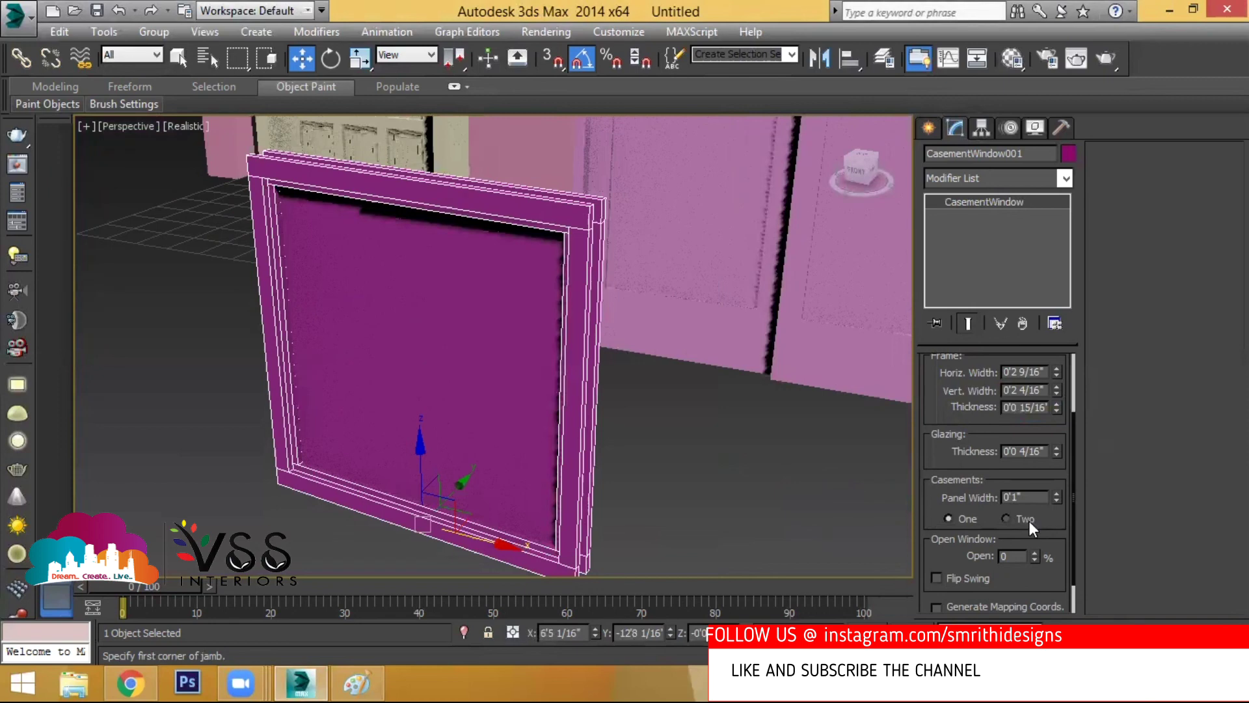
{"action": "left_click", "coordinate": [1007, 519]}
{"action": "left_click_drag", "start_coordinate": [1036, 557], "coordinate": [1059, 497]}
{"action": "left_click_drag", "start_coordinate": [1074, 452], "coordinate": [1063, 561]}
{"action": "middle_click_drag", "start_coordinate": [532, 393], "coordinate": [463, 380]}
{"action": "scroll", "coordinate": [529, 427], "scroll_direction": "down", "scroll_amount": 4}
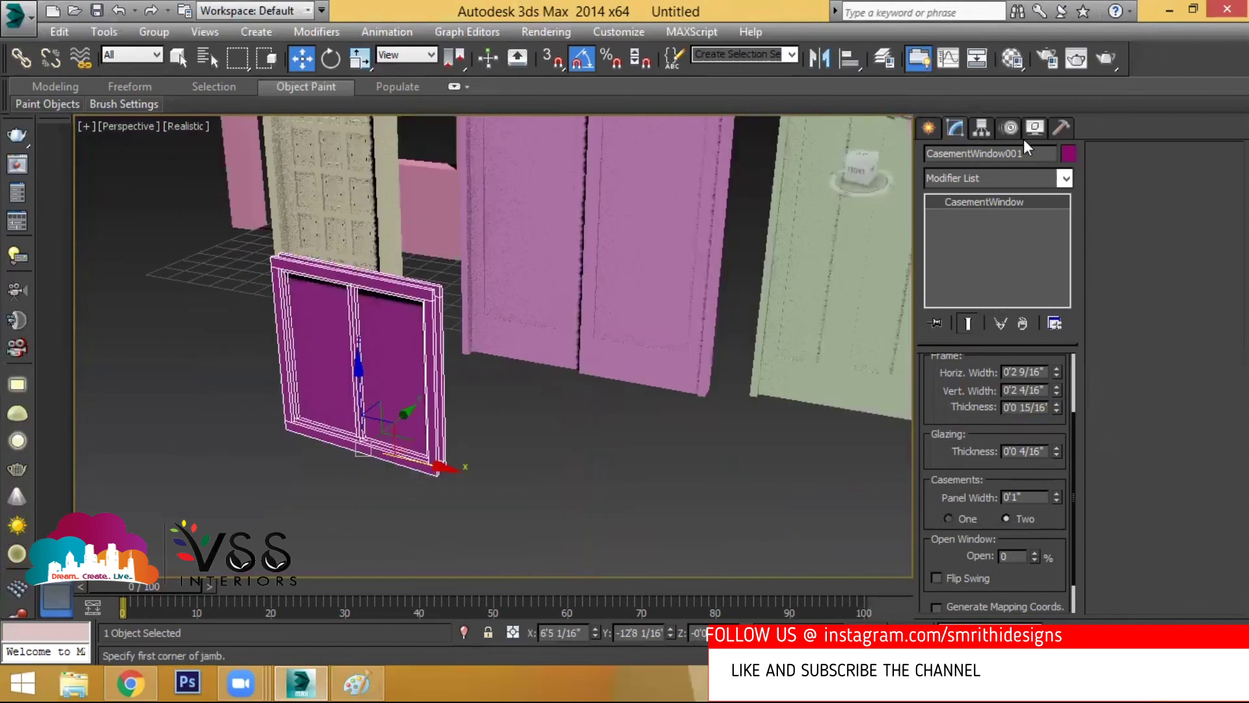
Draw an awning window beside the casement window, about 4'4" wide and 3" deep.
{"action": "left_click", "coordinate": [937, 128]}
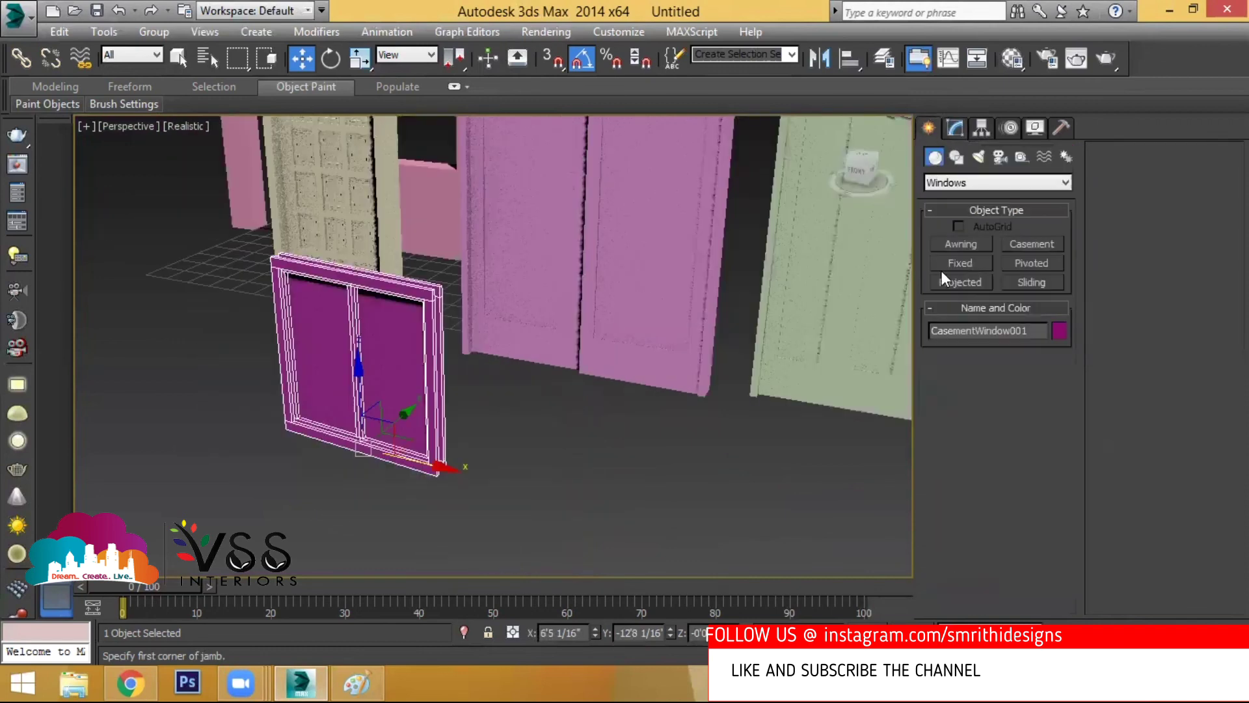
{"action": "left_click", "coordinate": [962, 243]}
{"action": "left_click_drag", "start_coordinate": [501, 481], "coordinate": [719, 542]}
{"action": "left_click", "coordinate": [718, 541]}
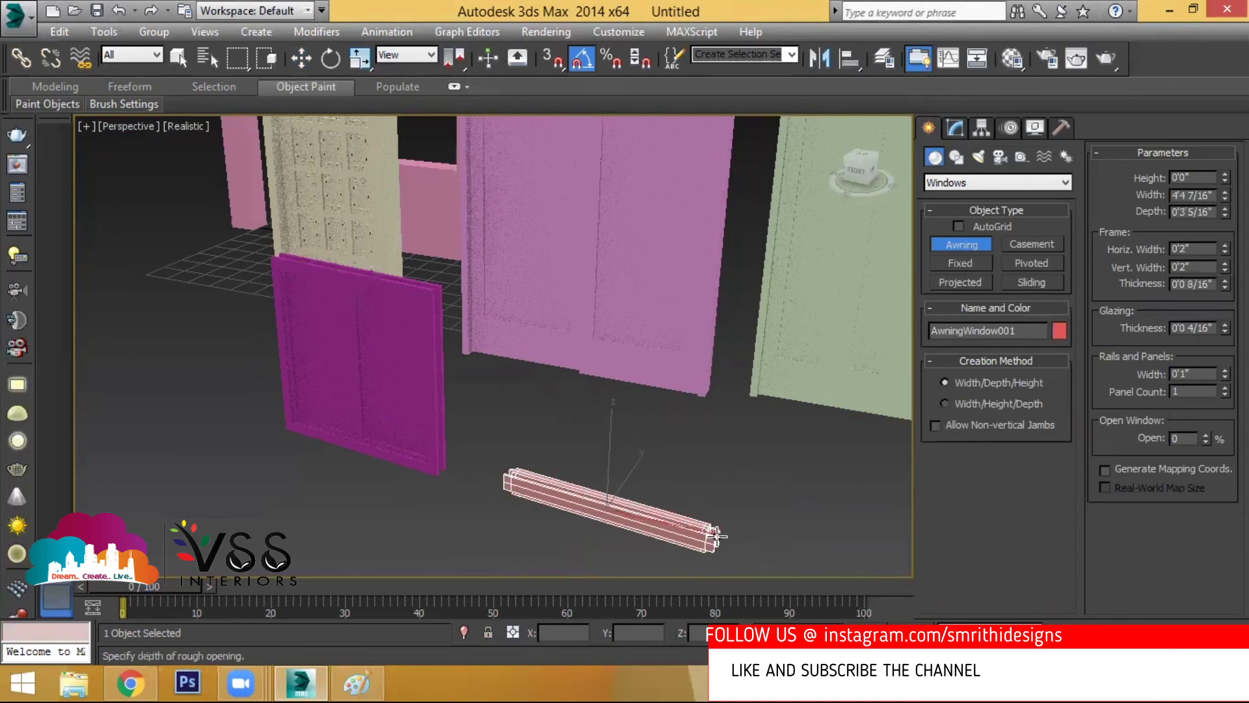
{"action": "left_click", "coordinate": [688, 281]}
Set the awning window's panel count to 3.
{"action": "key", "text": "w"}
{"action": "left_click", "coordinate": [955, 128]}
{"action": "scroll", "coordinate": [1028, 482], "scroll_direction": "down", "scroll_amount": 3}
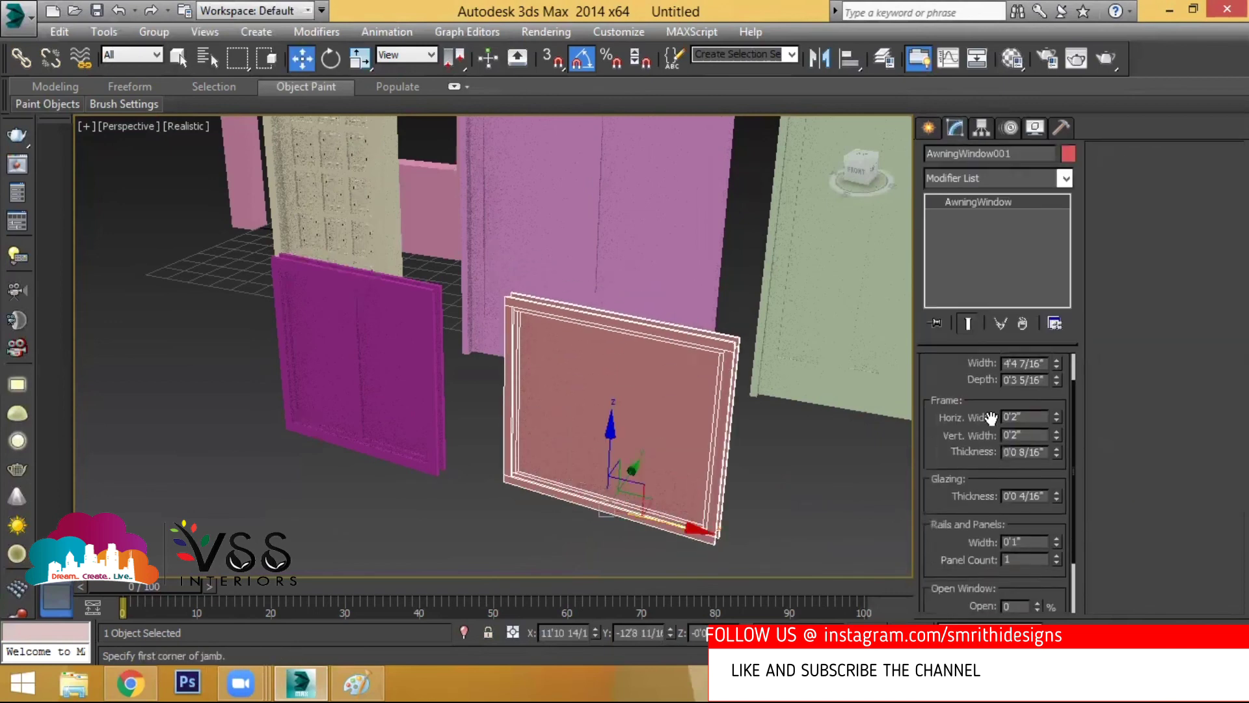
{"action": "left_click", "coordinate": [1057, 493]}
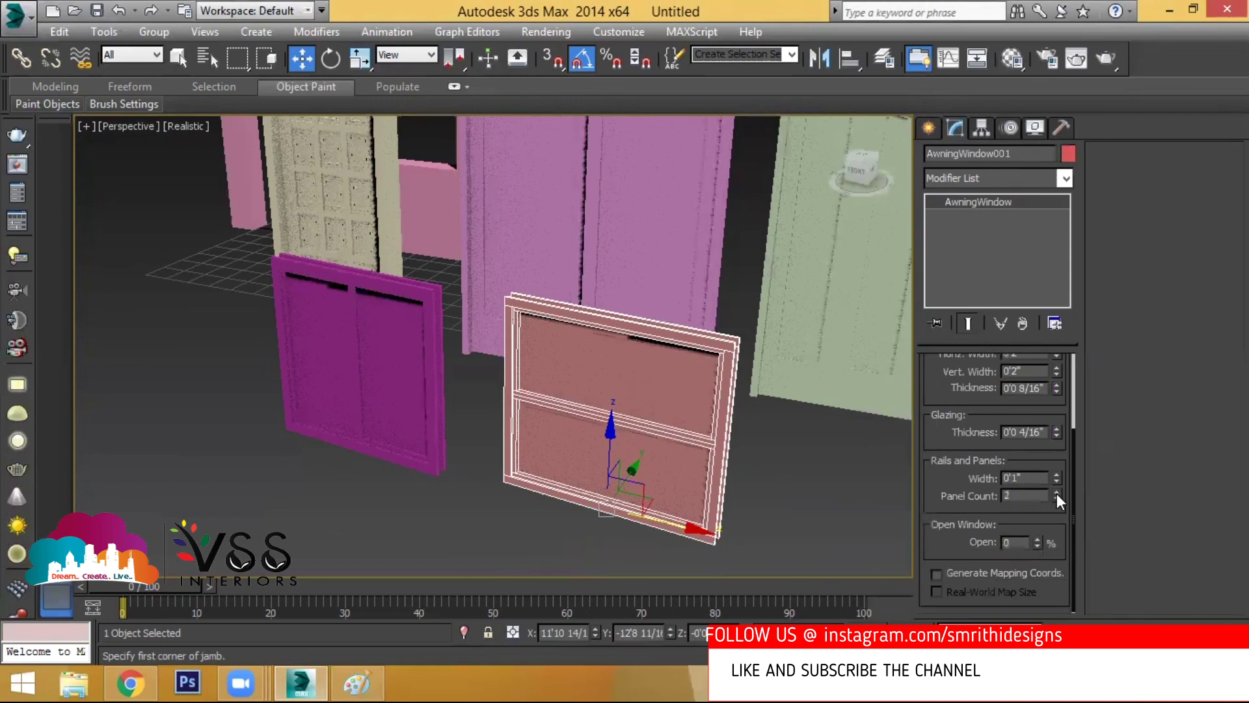
{"action": "left_click", "coordinate": [1057, 491]}
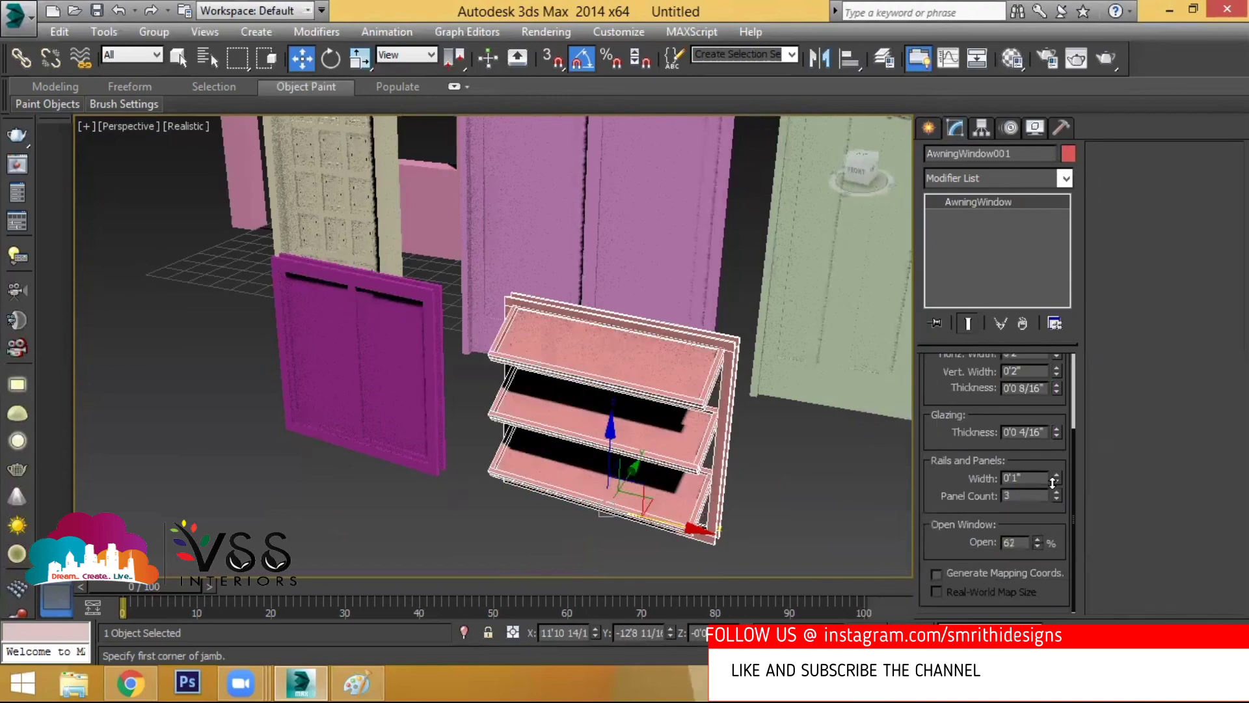